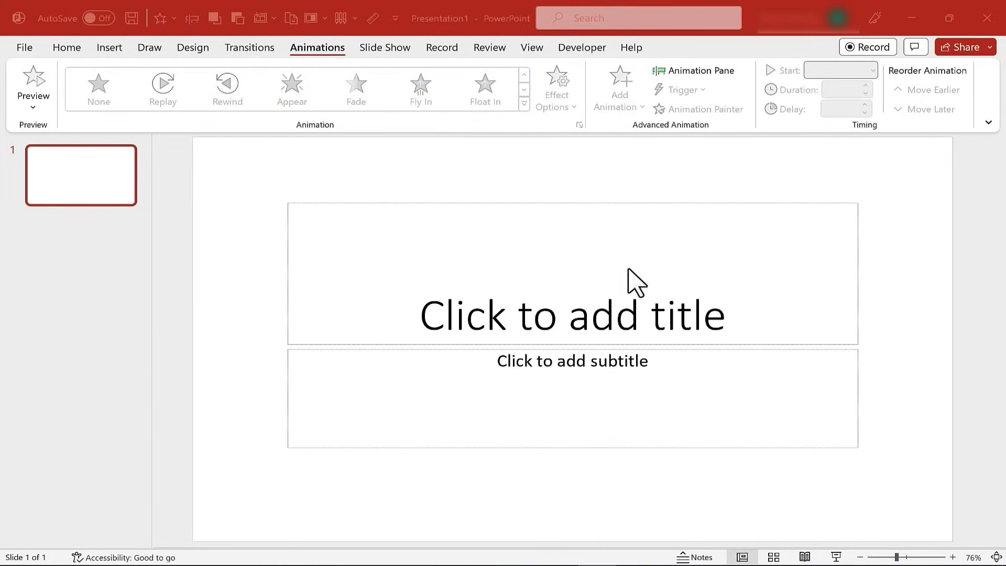
# - Enter 'Jack and Jill' as the title and 'The Rise and Fall of a Great Romance' as subtitle
pyautogui.click(100, 194)
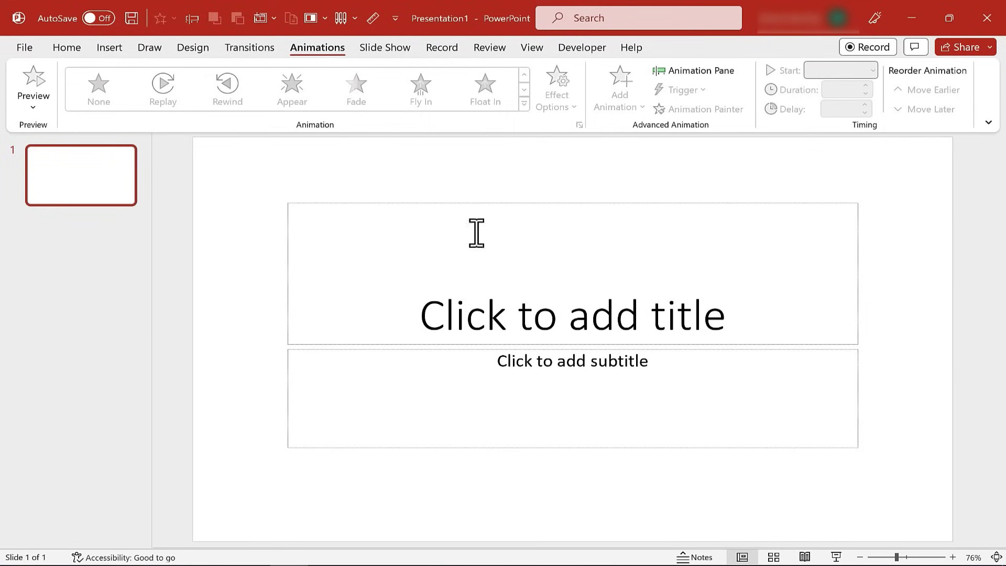
pyautogui.click(551, 320)
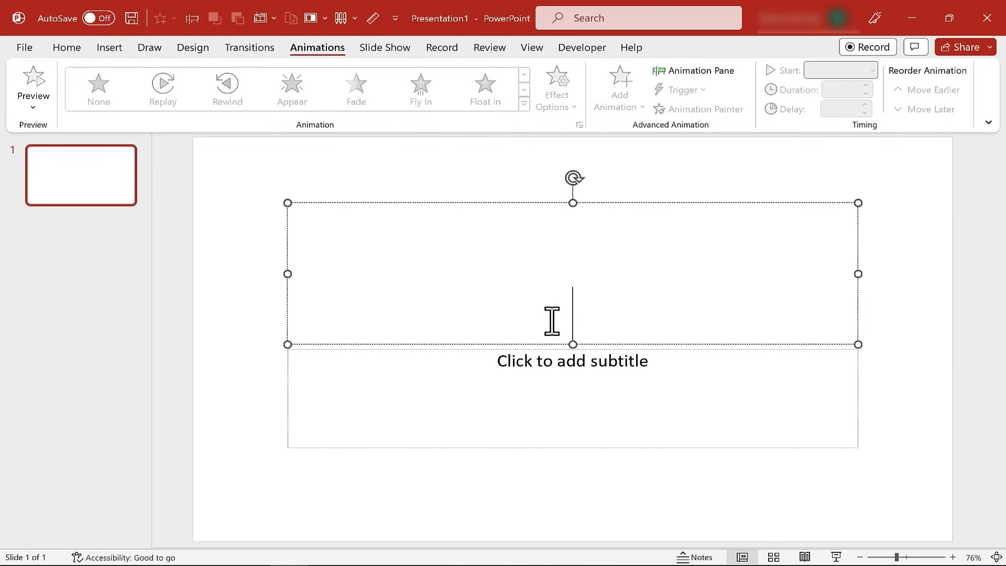
pyautogui.write('Jack and Jill')
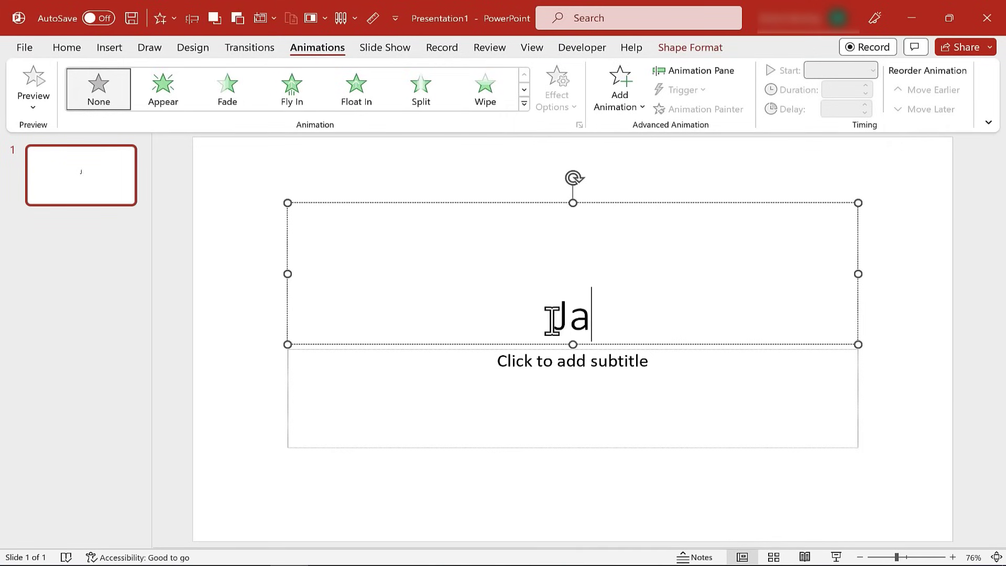
pyautogui.click(573, 369)
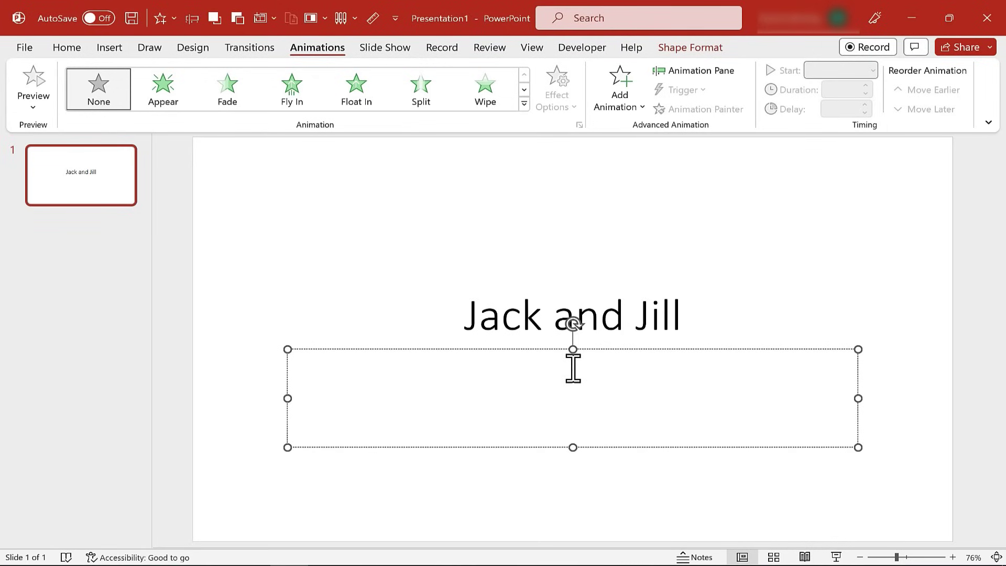
pyautogui.write('The Rise and Fall of a Great Romance')
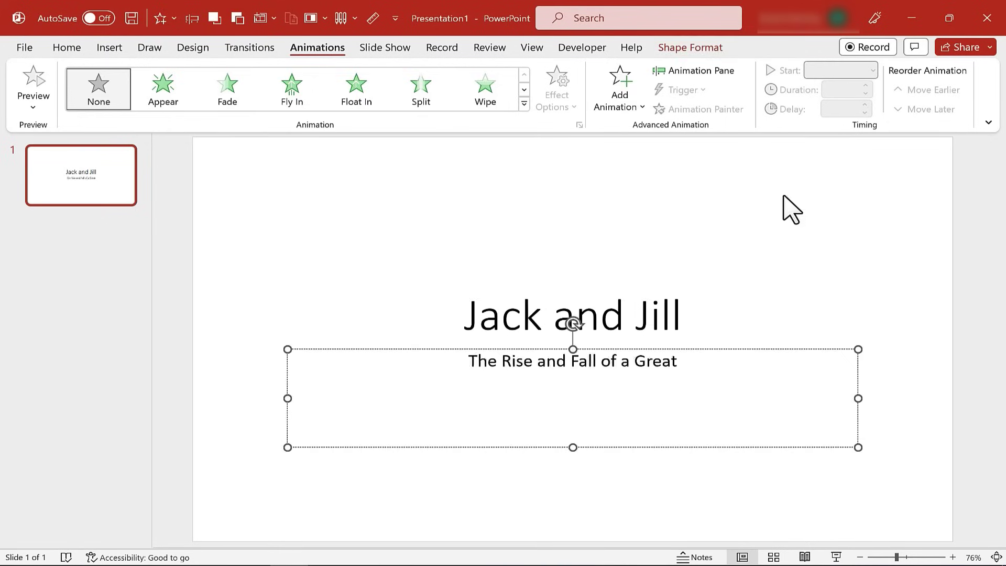
pyautogui.click(830, 272)
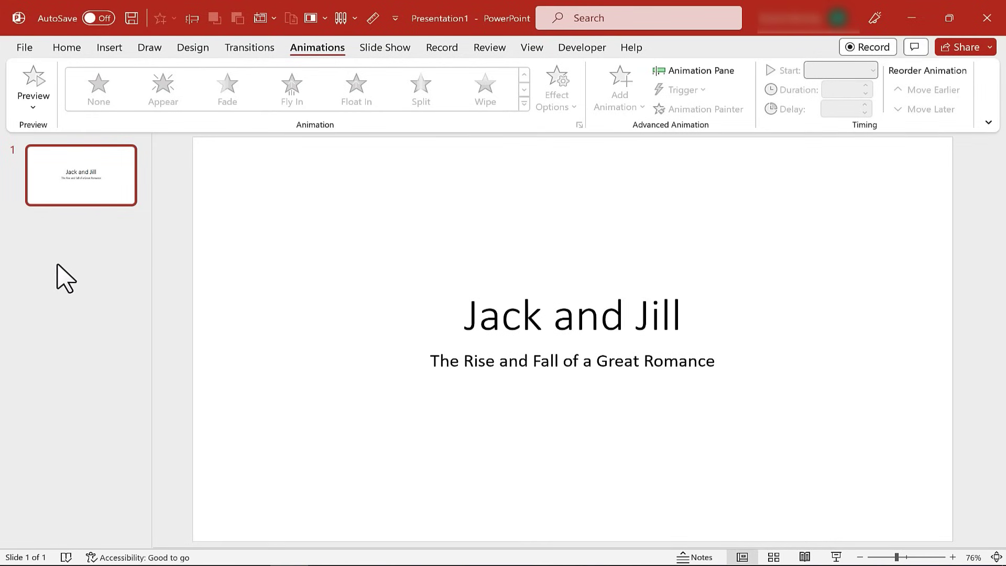
# - Add a Blank layout slide after the title slide, check slide 1, then select slide 2
pyautogui.click(68, 50)
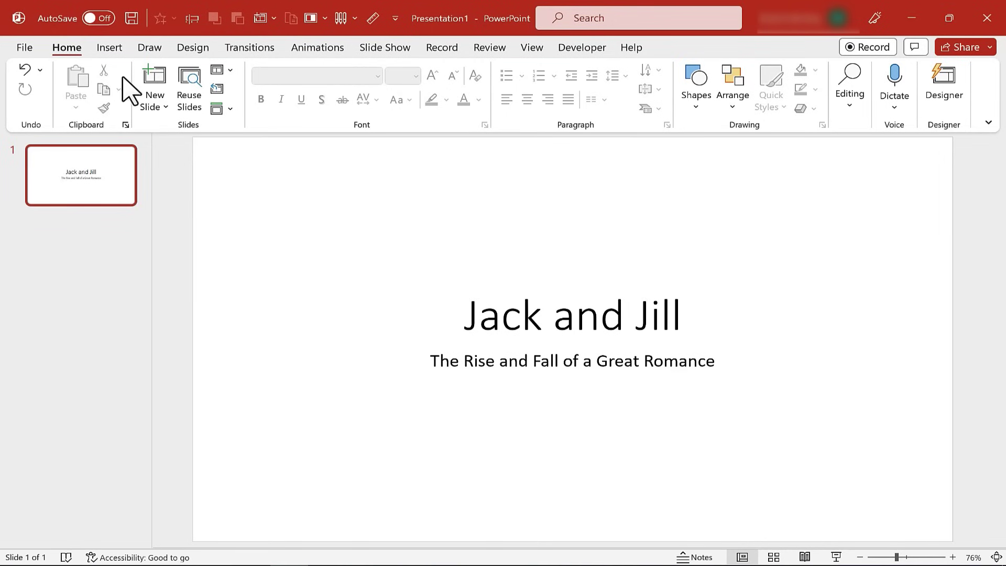
pyautogui.click(163, 107)
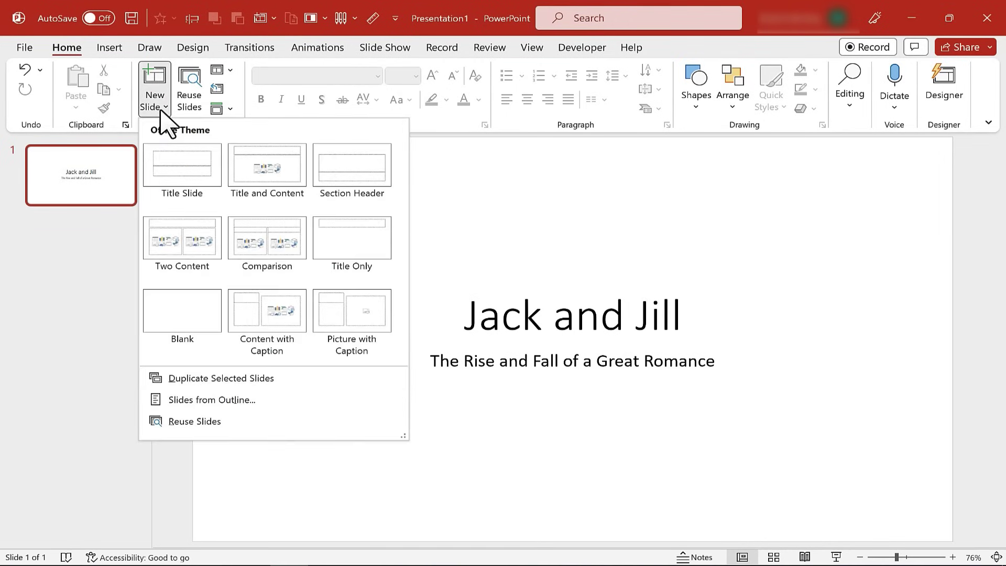
pyautogui.click(195, 321)
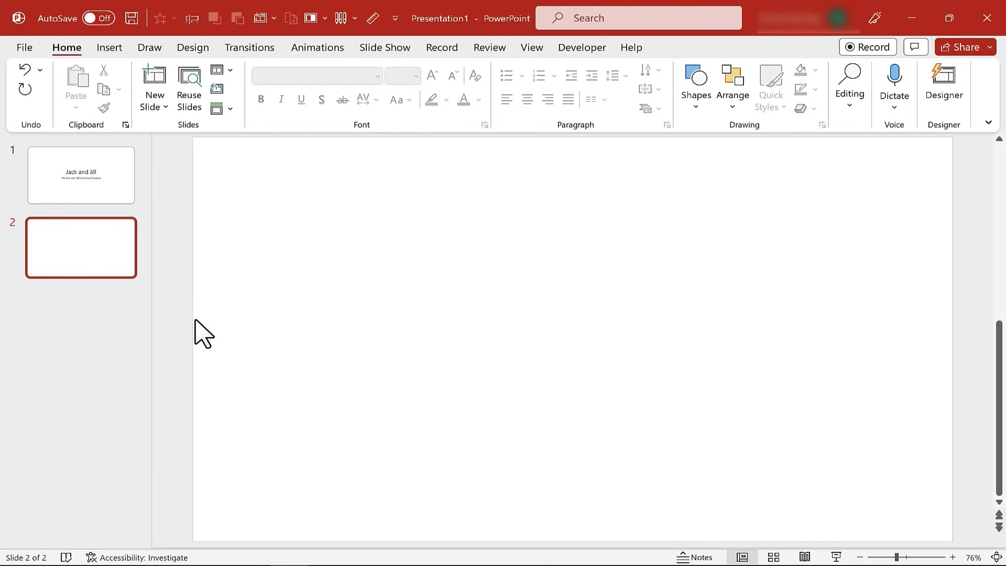
pyautogui.click(98, 198)
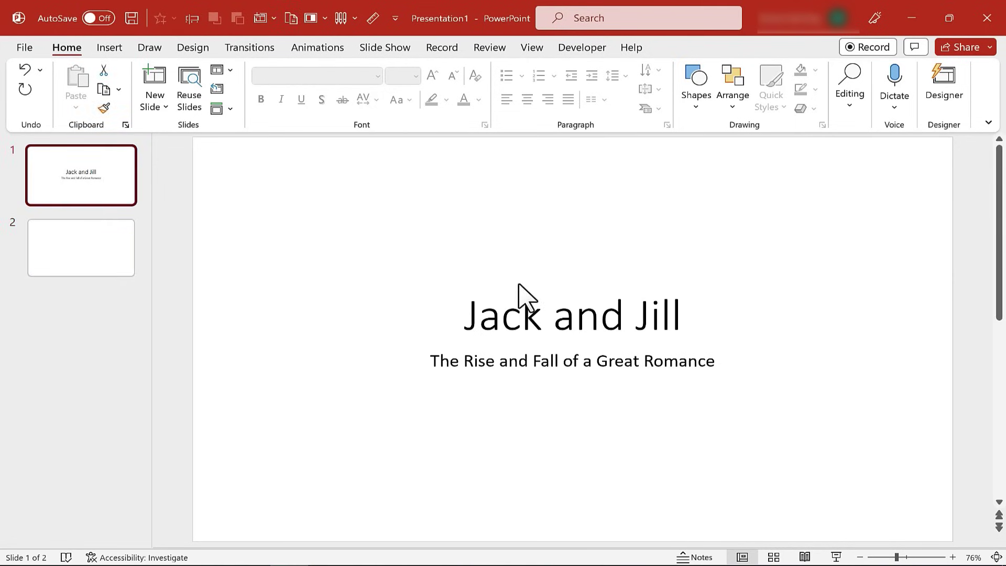
pyautogui.click(534, 309)
pyautogui.click(81, 246)
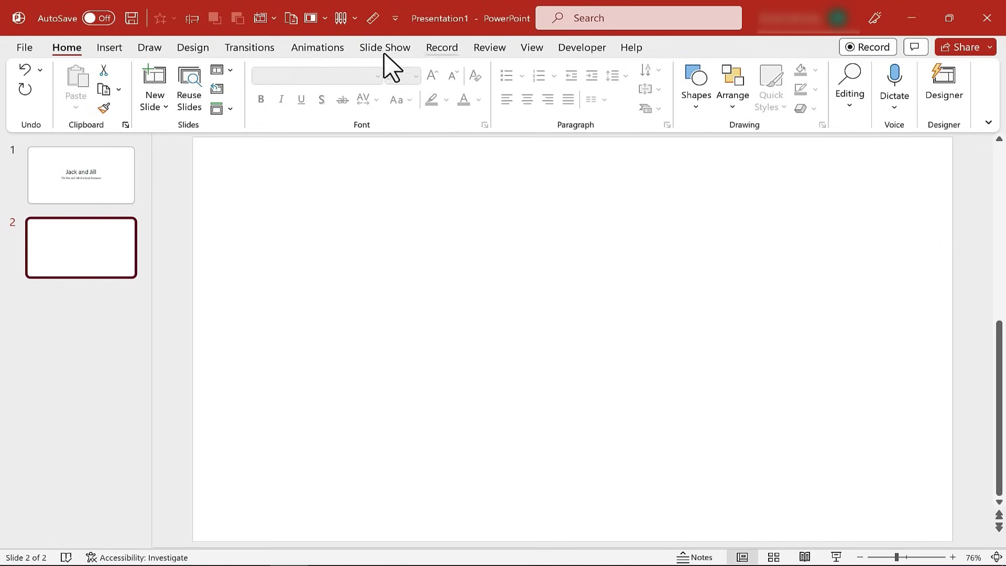
# - Search Online Pictures for 'cartoon hill' and insert the sun-and-hills cartoon image
pyautogui.click(110, 50)
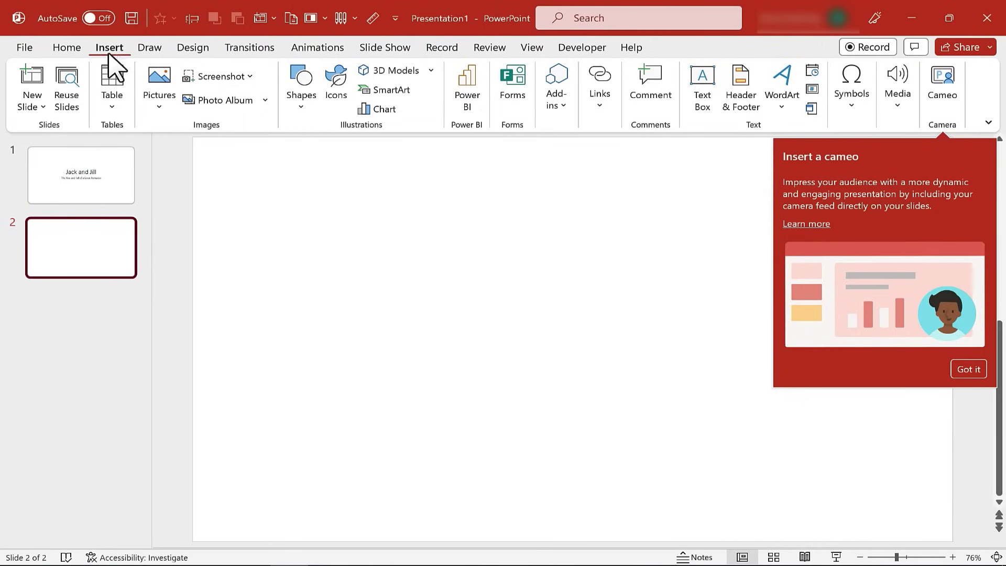
pyautogui.click(161, 85)
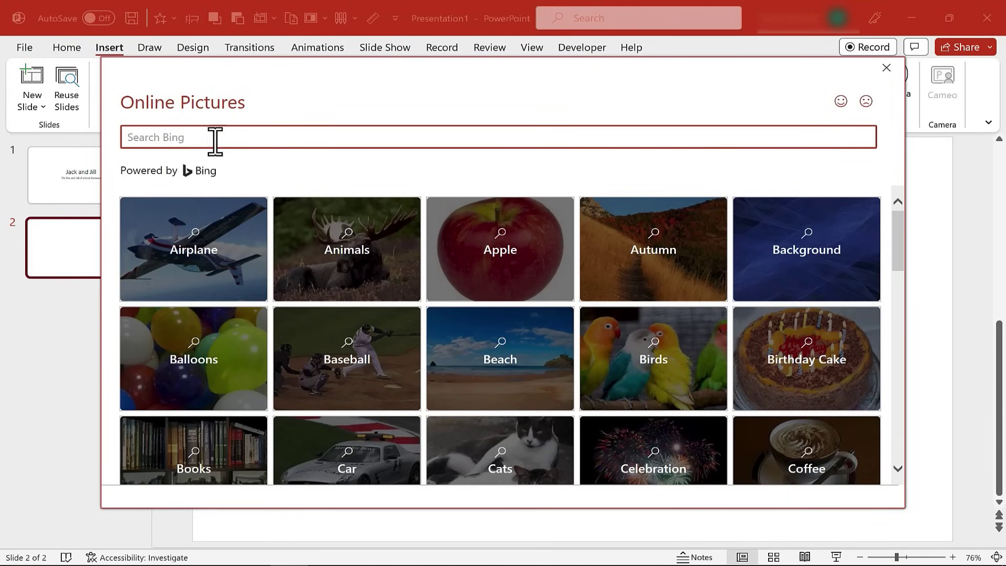
pyautogui.click(204, 139)
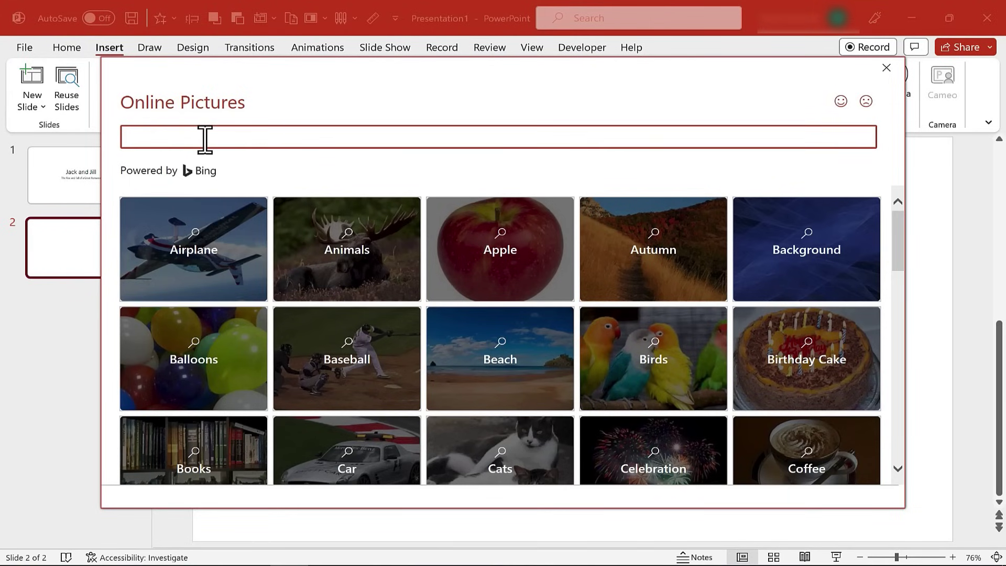
pyautogui.write('hill')
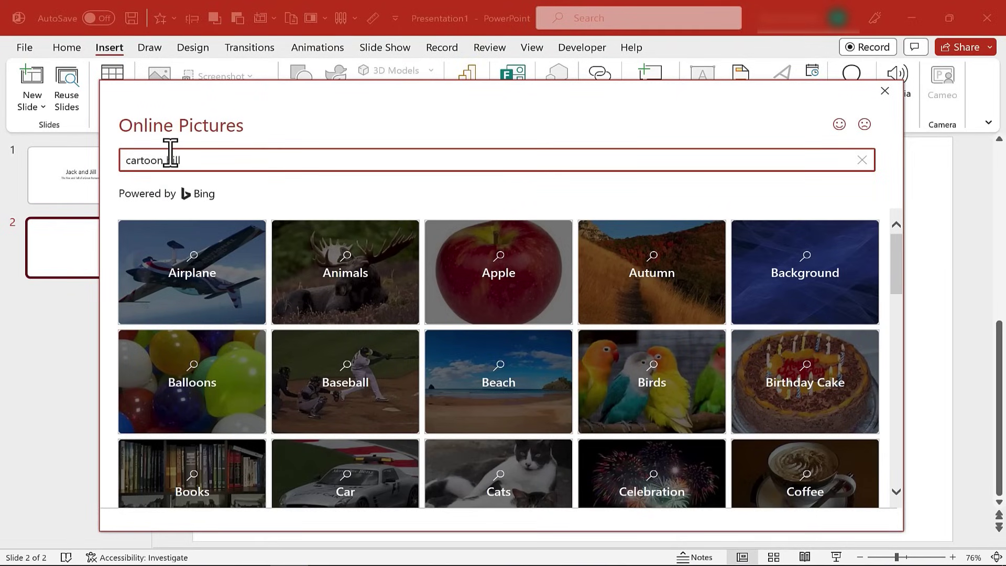
pyautogui.press('Return')
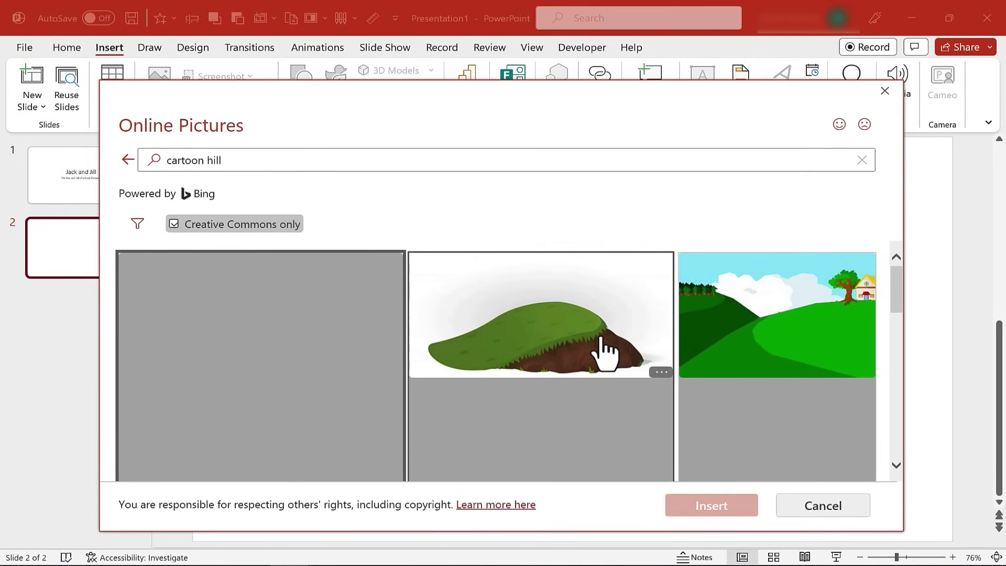
pyautogui.scroll(-6, 697, 354)
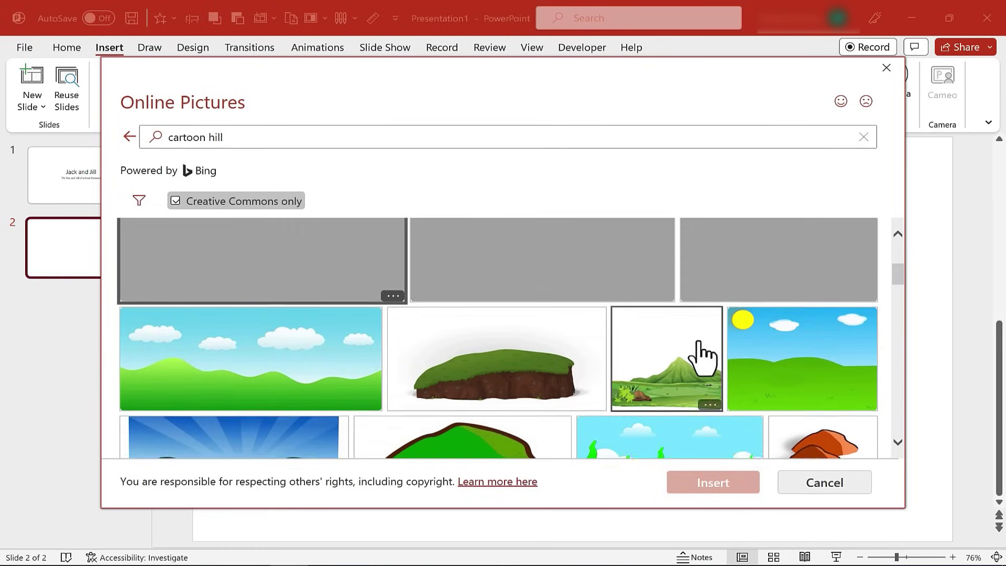
pyautogui.scroll(-10, 696, 356)
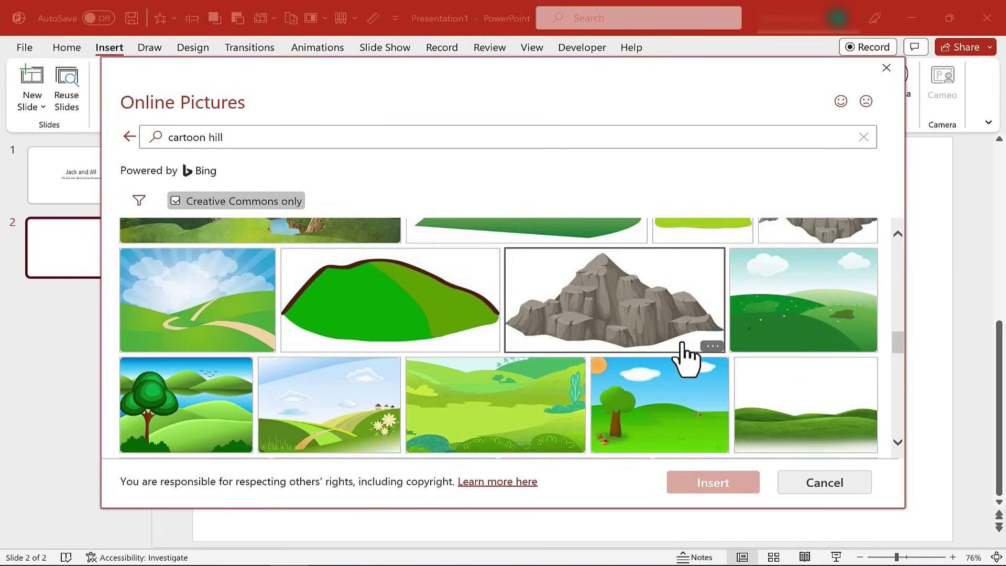
pyautogui.scroll(2, 684, 362)
pyautogui.click(790, 337)
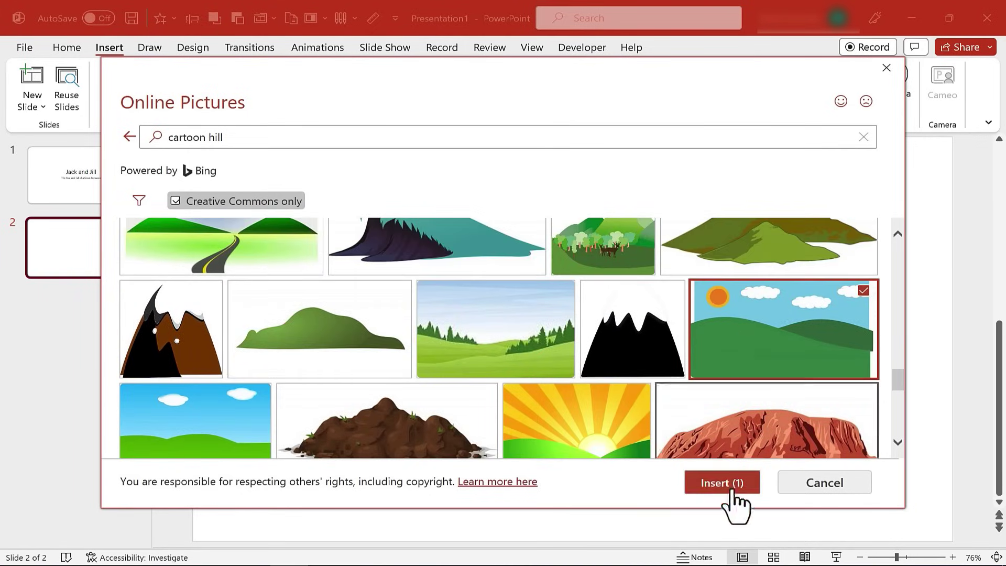
pyautogui.click(718, 487)
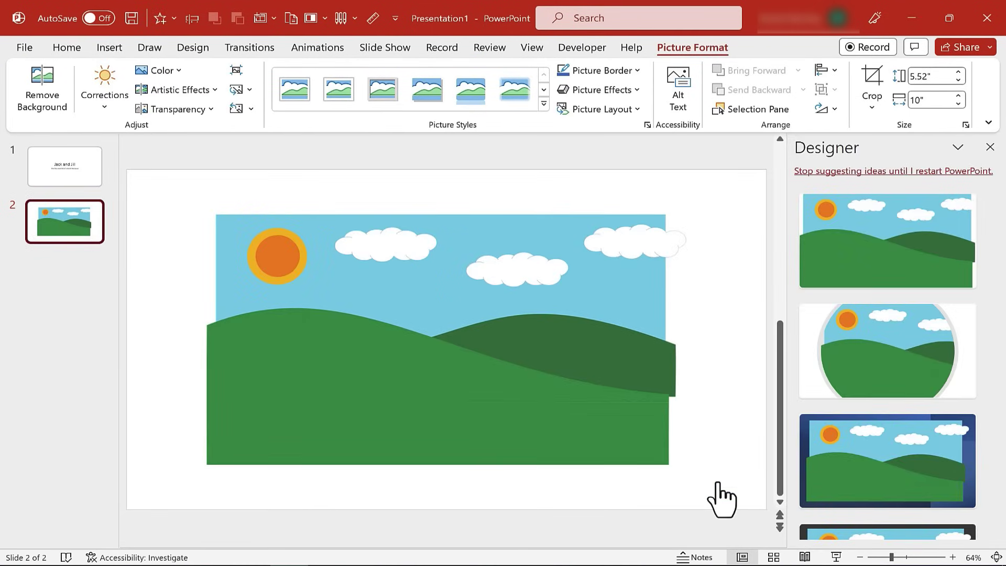
# - Deselect the hills picture and close the design suggestions panel
pyautogui.click(723, 356)
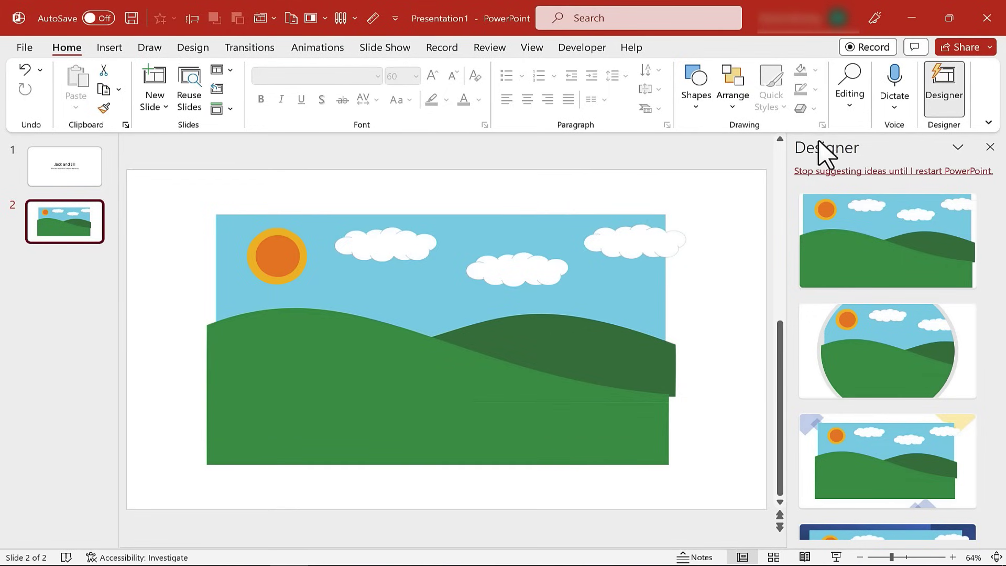
pyautogui.scroll(-4, 862, 317)
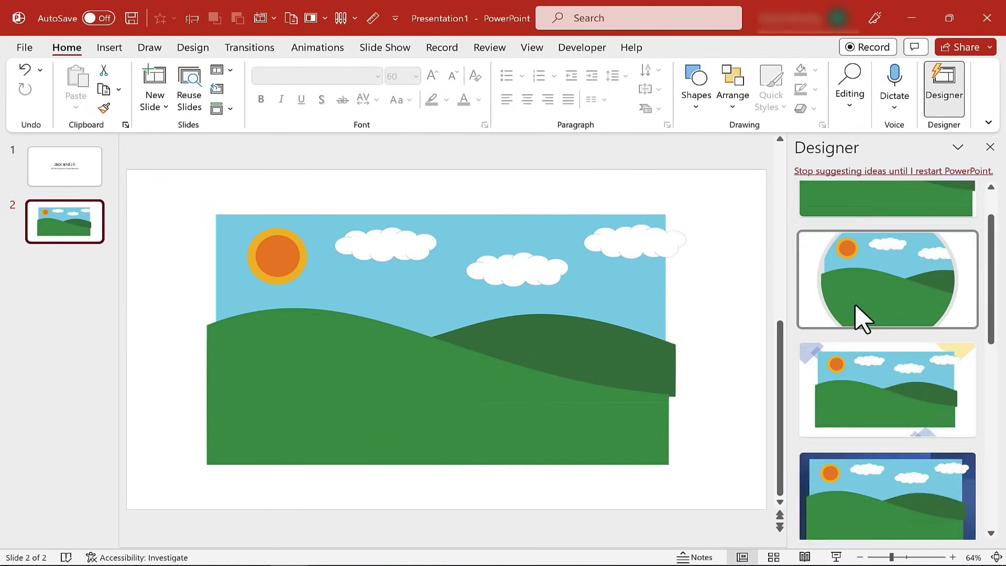
pyautogui.scroll(-1, 862, 320)
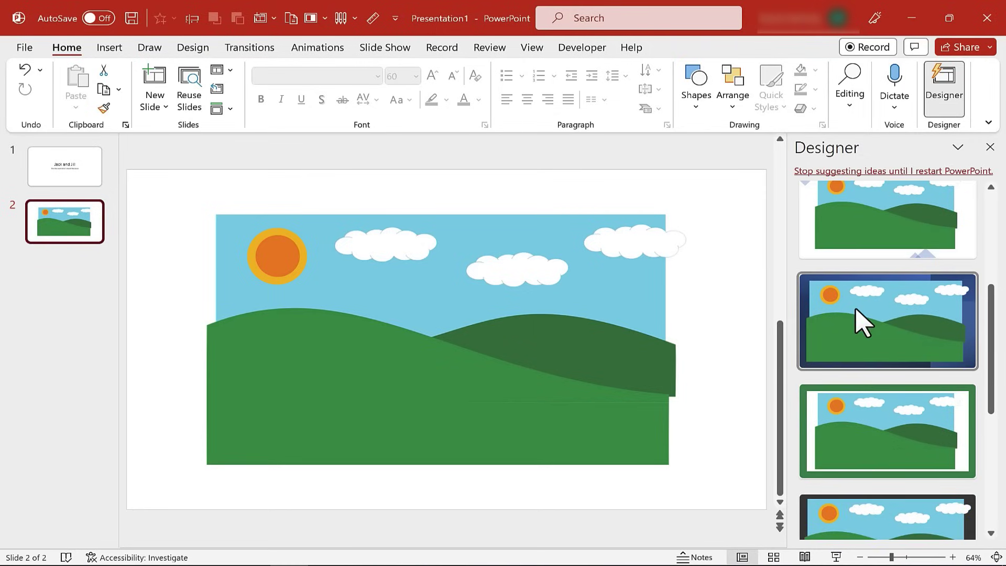
pyautogui.scroll(5, 864, 316)
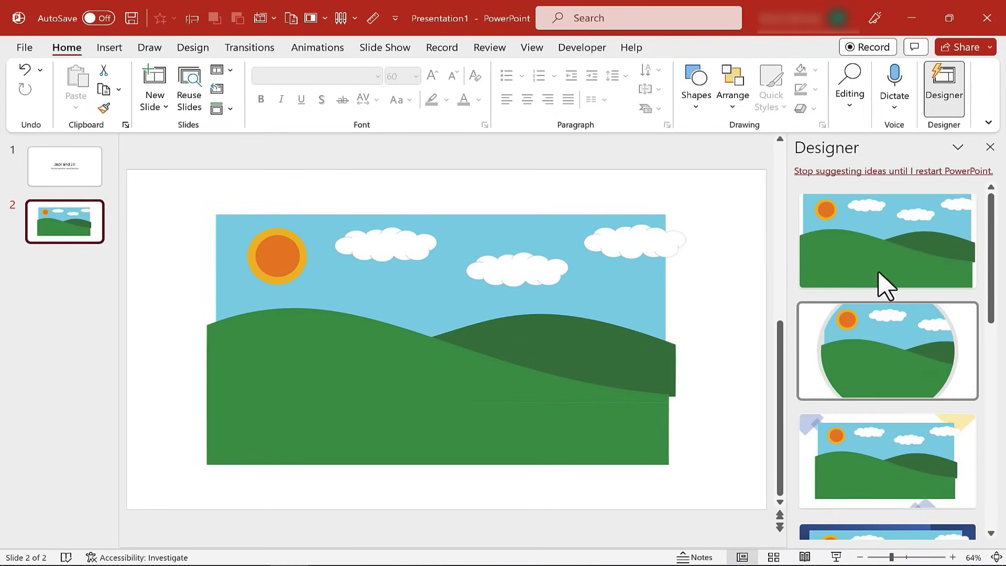
pyautogui.click(990, 147)
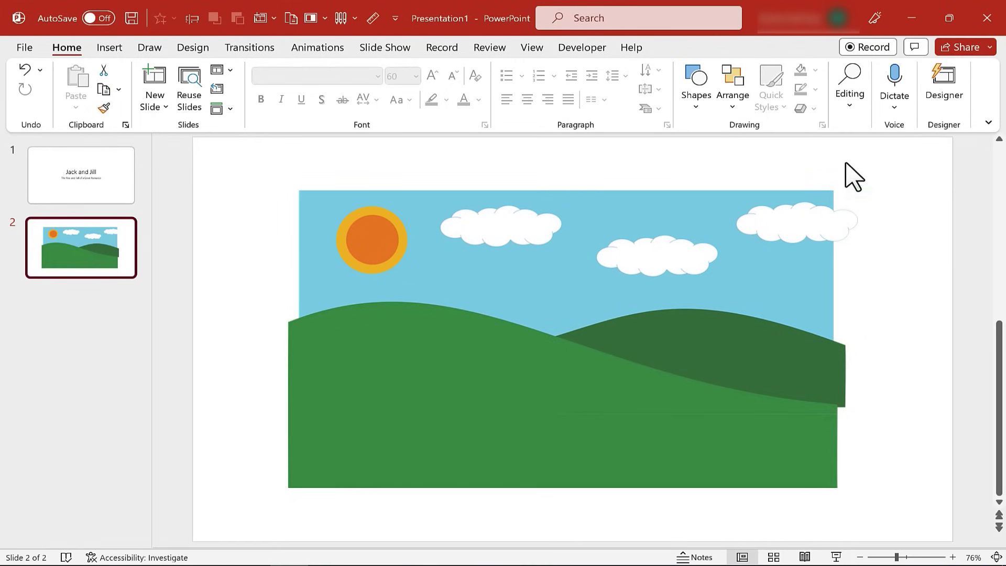
# - Move and stretch the hills picture so it fills the slide to its right edge
pyautogui.moveTo(488, 270); pyautogui.dragTo(457, 254)
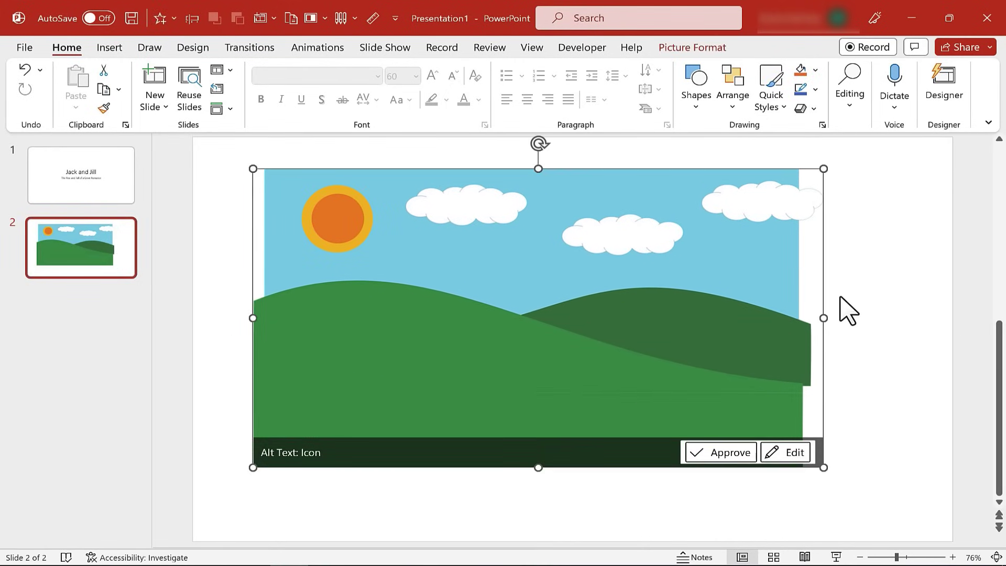
pyautogui.moveTo(252, 168); pyautogui.dragTo(177, 139)
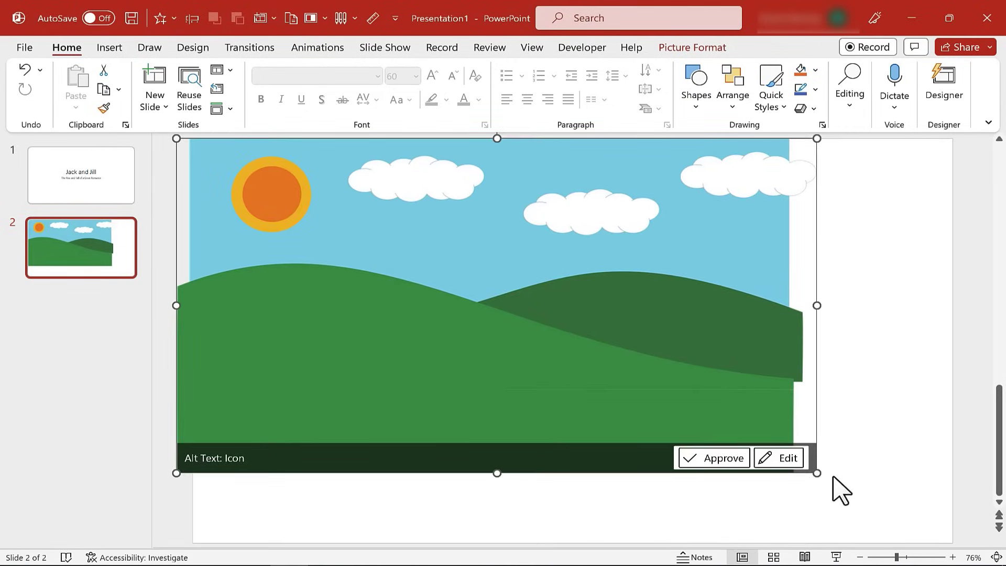
pyautogui.moveTo(816, 473); pyautogui.dragTo(983, 548)
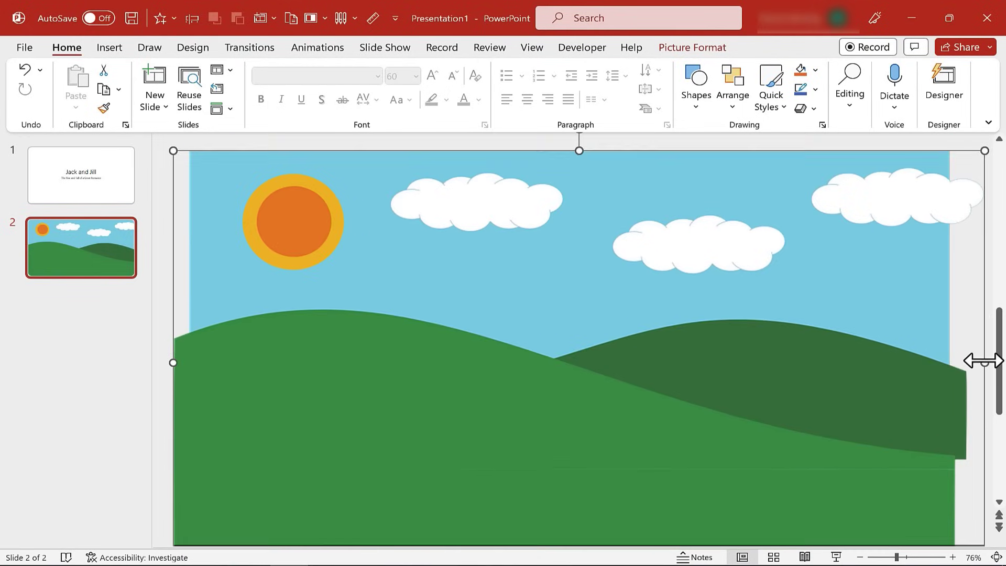
pyautogui.moveTo(982, 360); pyautogui.dragTo(4, 372)
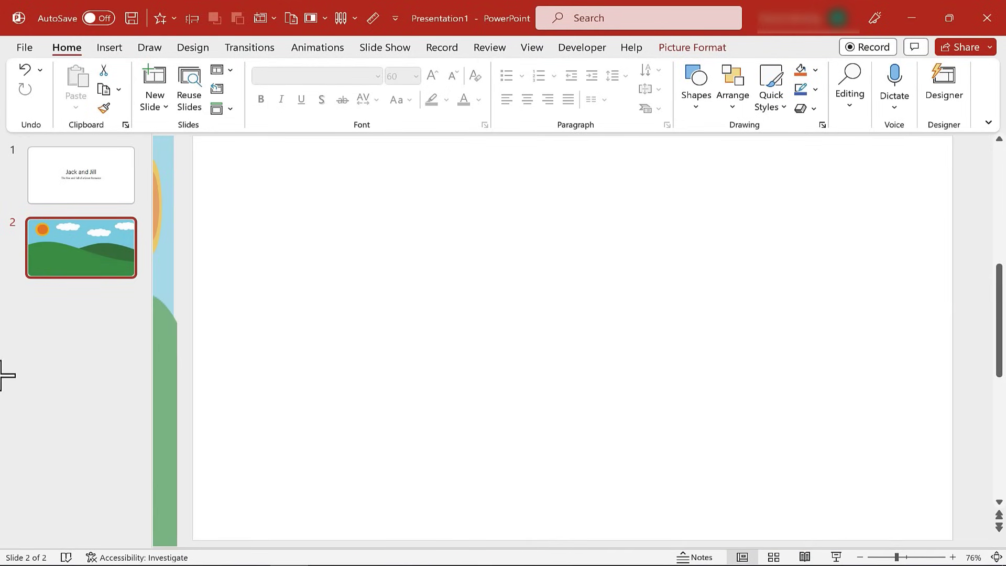
pyautogui.moveTo(314, 361); pyautogui.dragTo(622, 359)
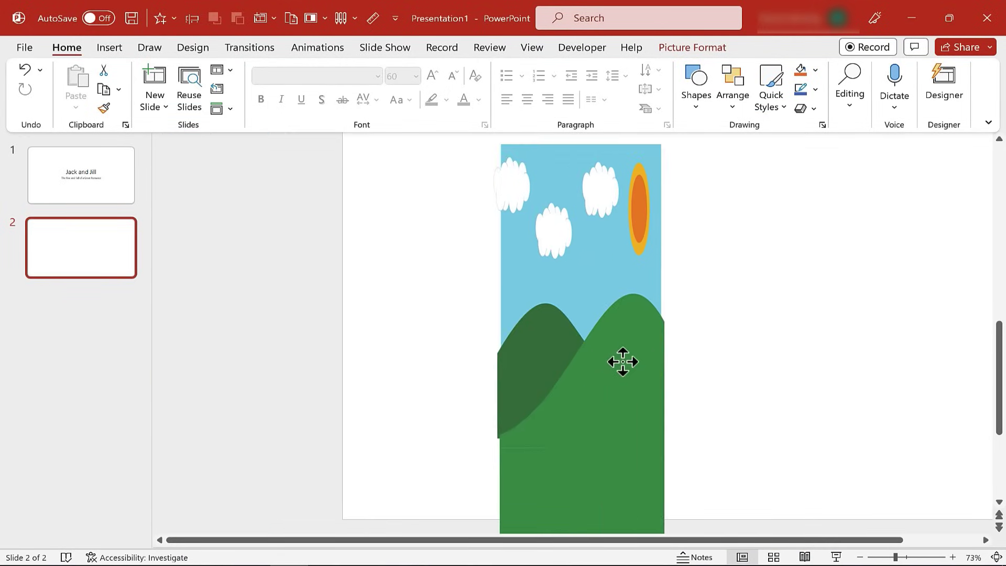
pyautogui.moveTo(501, 338); pyautogui.dragTo(162, 345)
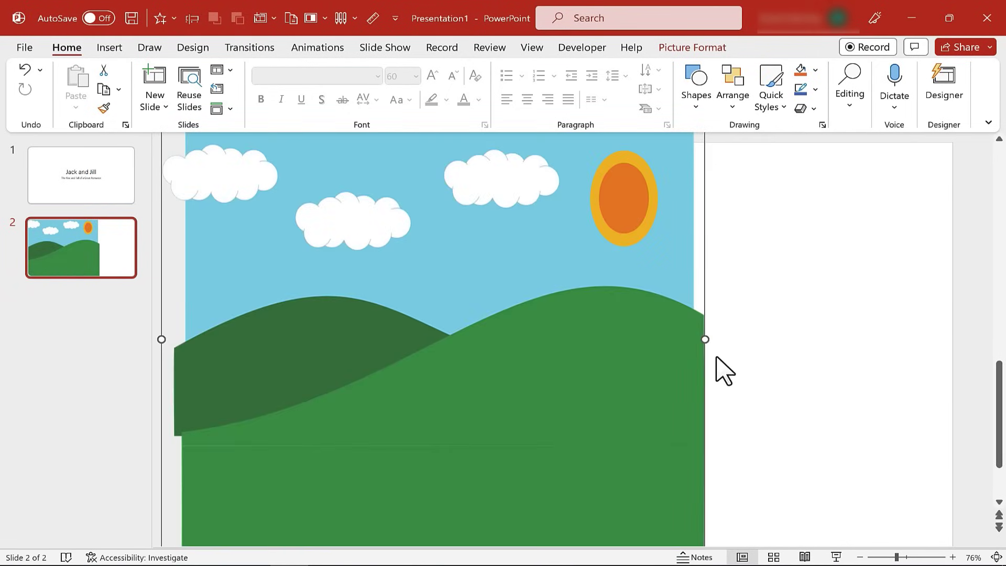
pyautogui.moveTo(702, 341); pyautogui.dragTo(969, 340)
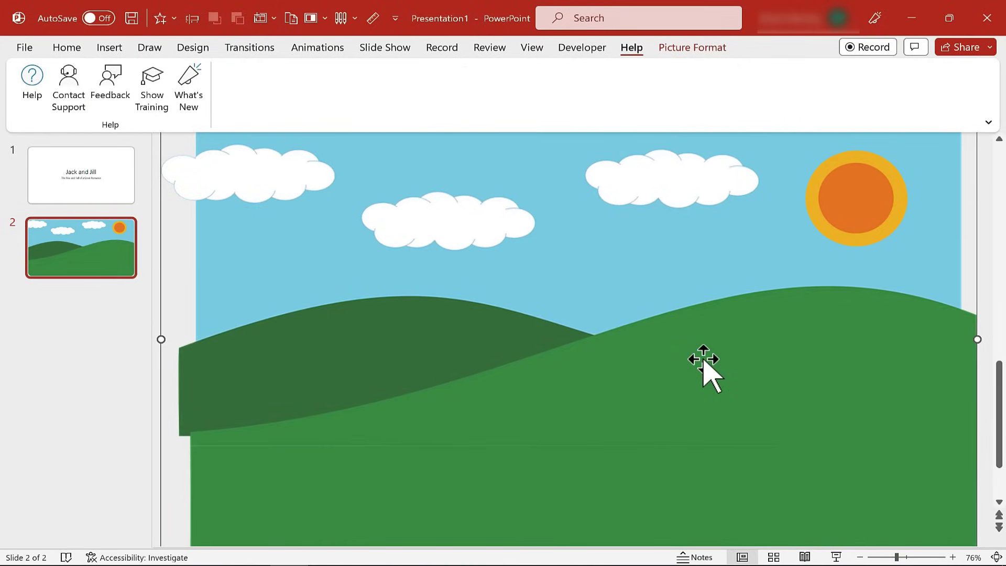
# - Insert the walking-boy picture from a 'cartoon boy' online search and move it to the left
pyautogui.click(112, 50)
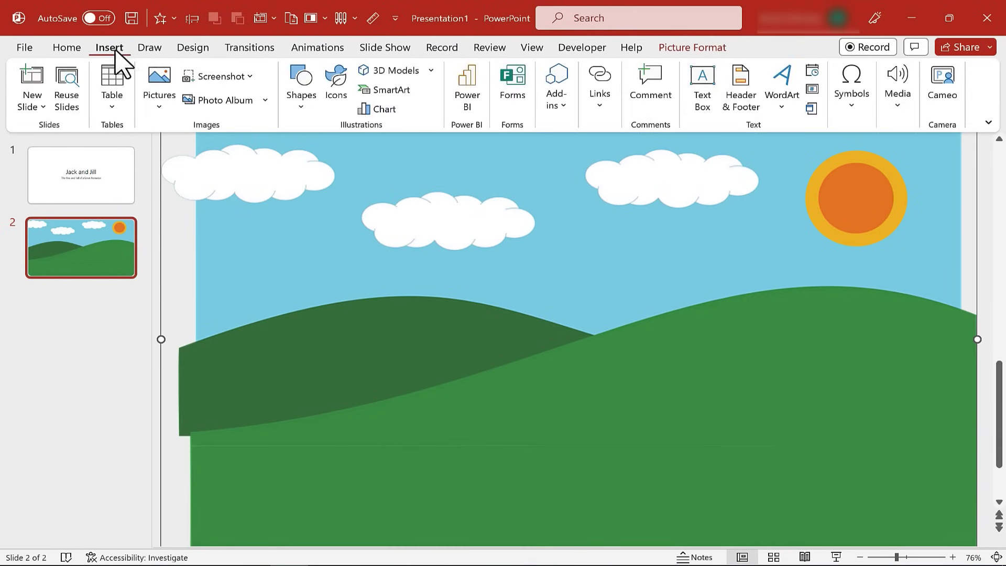
pyautogui.click(160, 99)
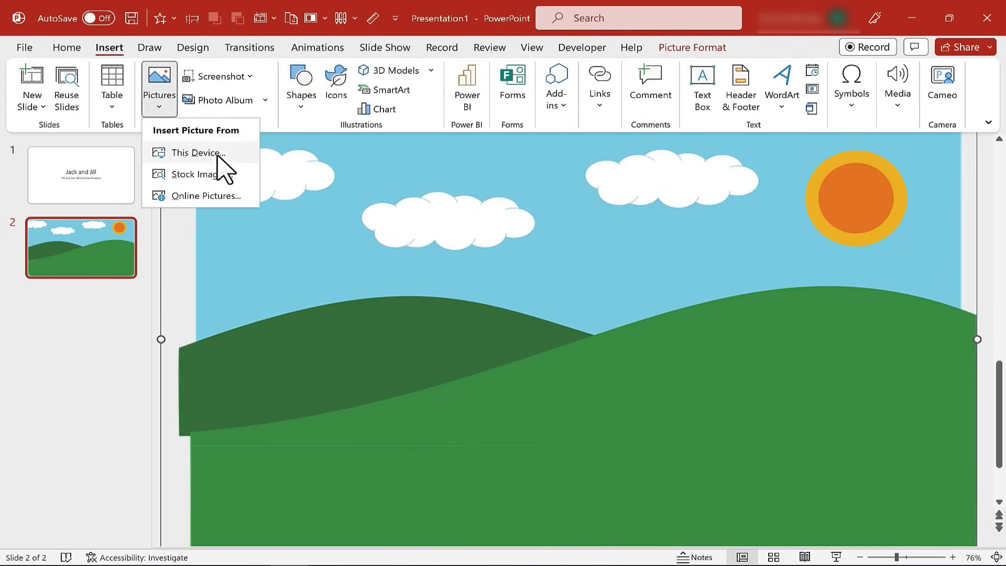
pyautogui.click(214, 203)
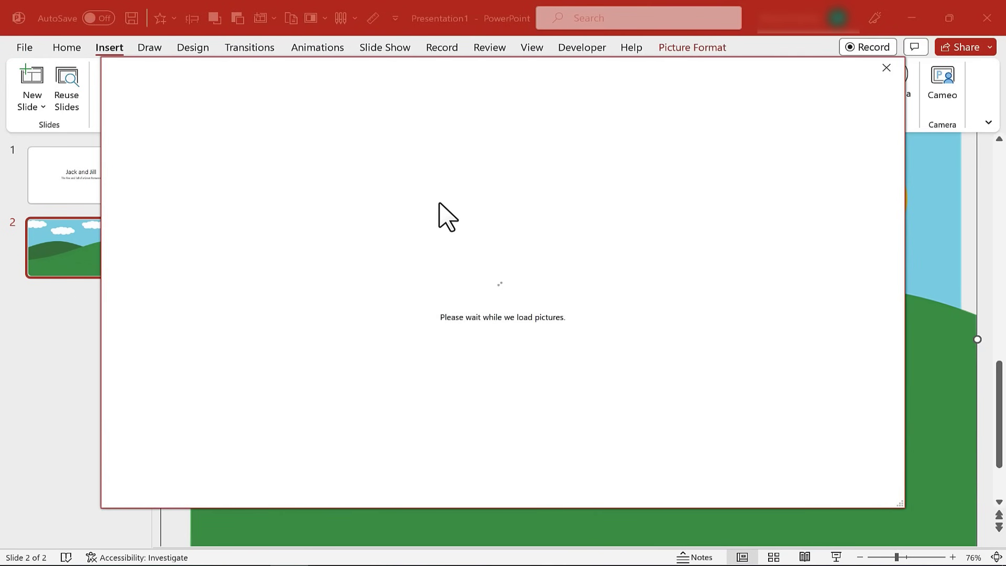
pyautogui.write('cartoon')
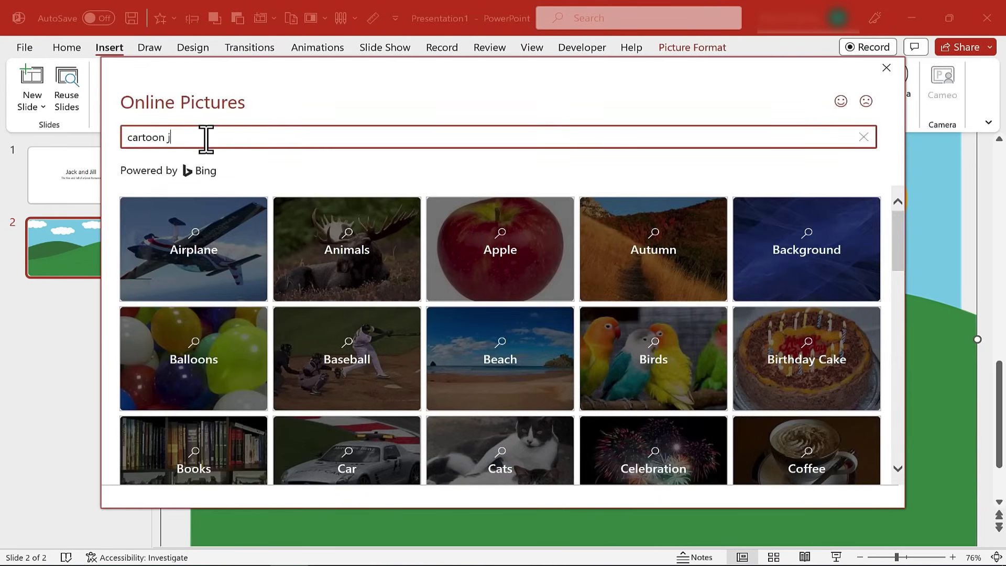
pyautogui.write(' boy')
pyautogui.press('Return')
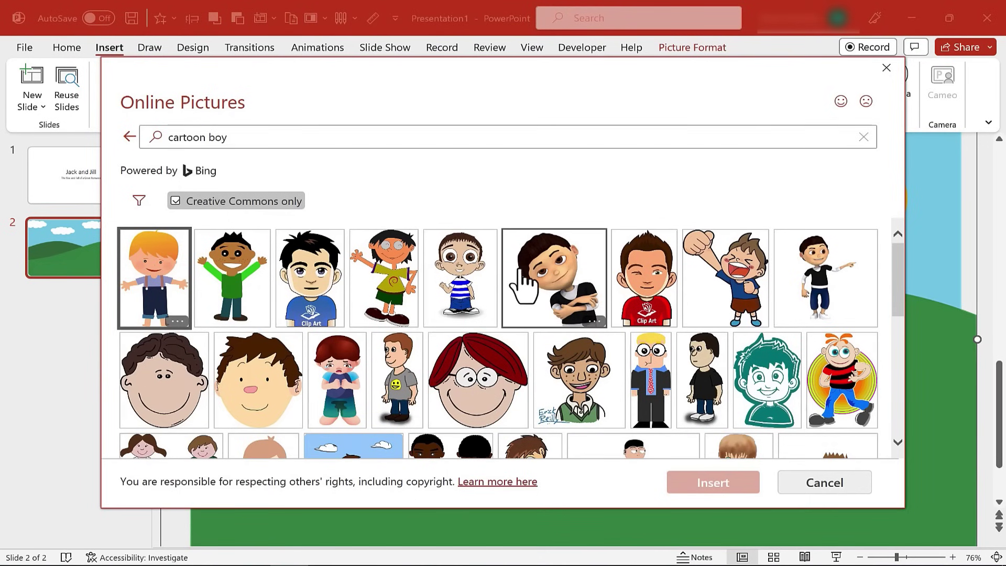
pyautogui.scroll(-2, 523, 288)
pyautogui.scroll(-2, 520, 285)
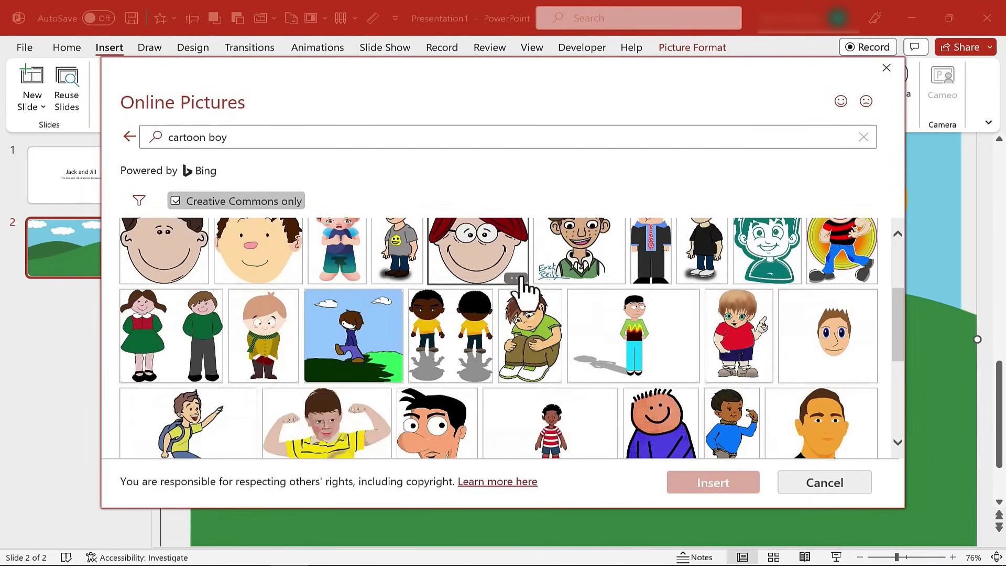
pyautogui.doubleClick(361, 332)
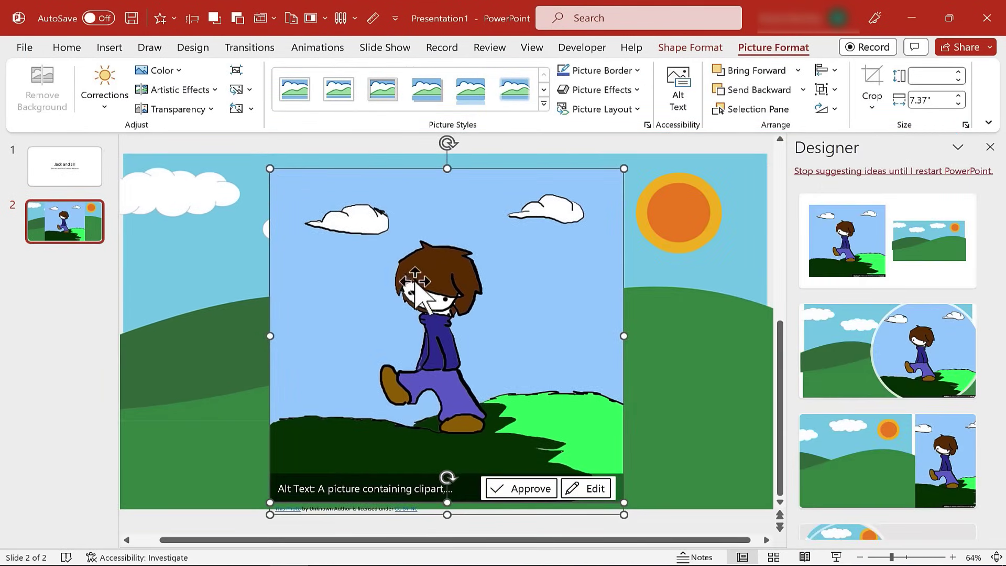
pyautogui.moveTo(354, 235); pyautogui.dragTo(225, 233)
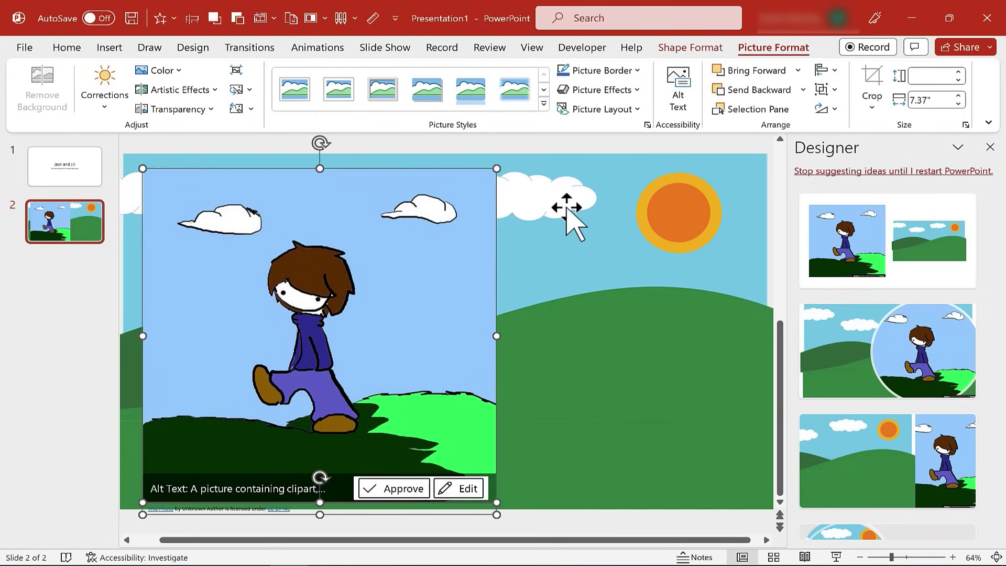
# - Reopen Online Pictures, clear the old results and search for 'cartoon boy .png'
pyautogui.click(109, 47)
pyautogui.click(157, 94)
pyautogui.click(178, 195)
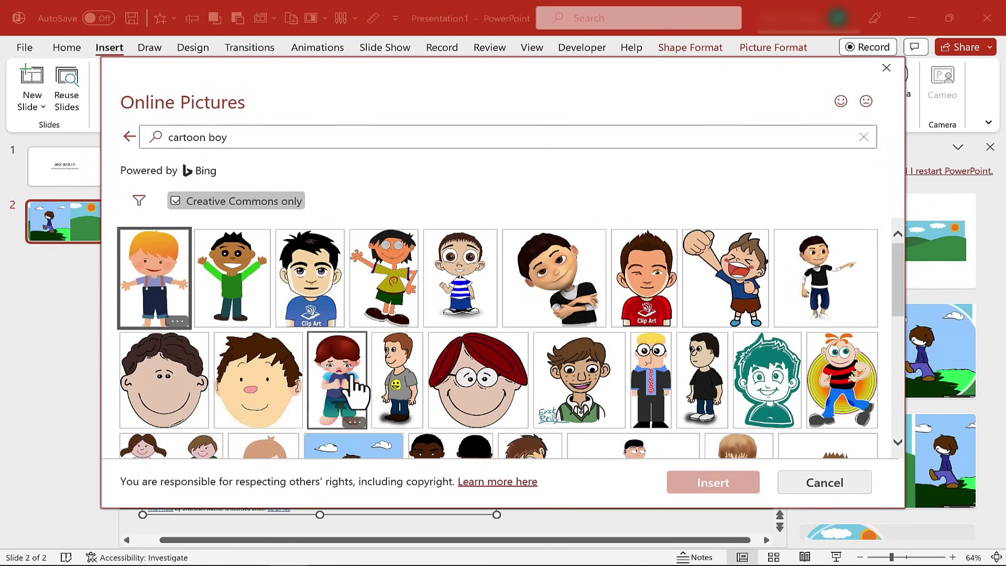
pyautogui.scroll(-6, 337, 361)
pyautogui.scroll(-2, 356, 392)
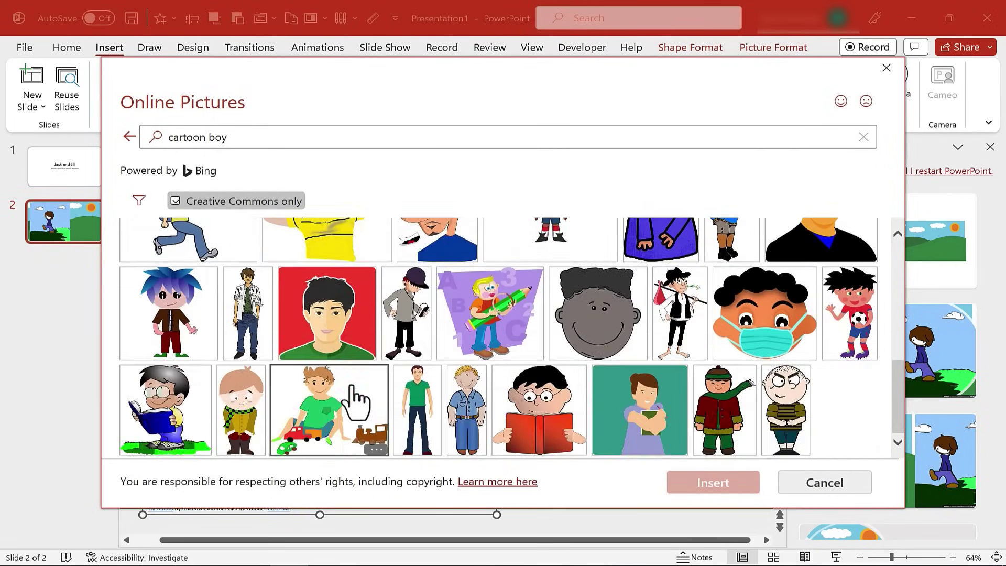
pyautogui.scroll(-8, 361, 400)
pyautogui.scroll(4, 369, 399)
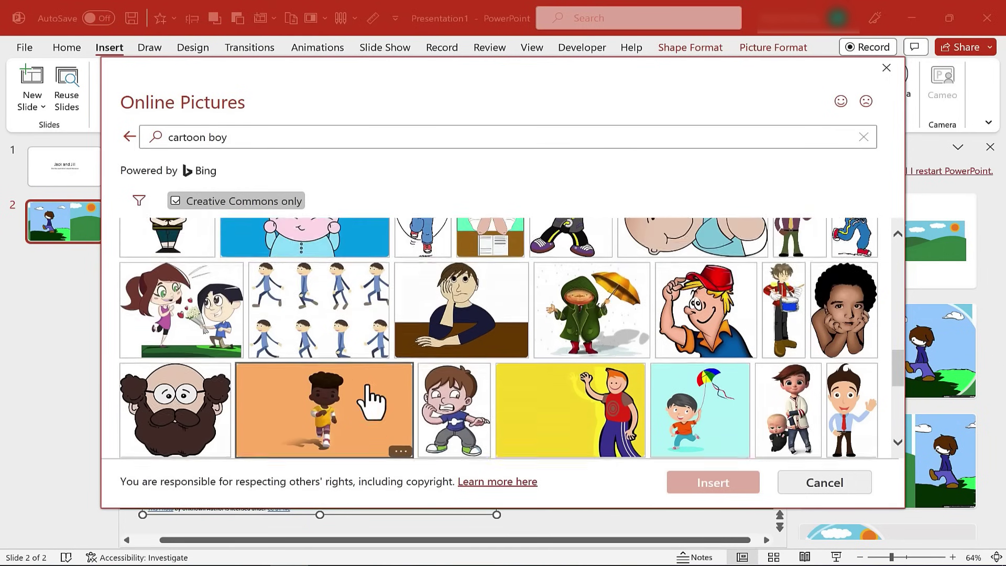
pyautogui.scroll(8, 369, 383)
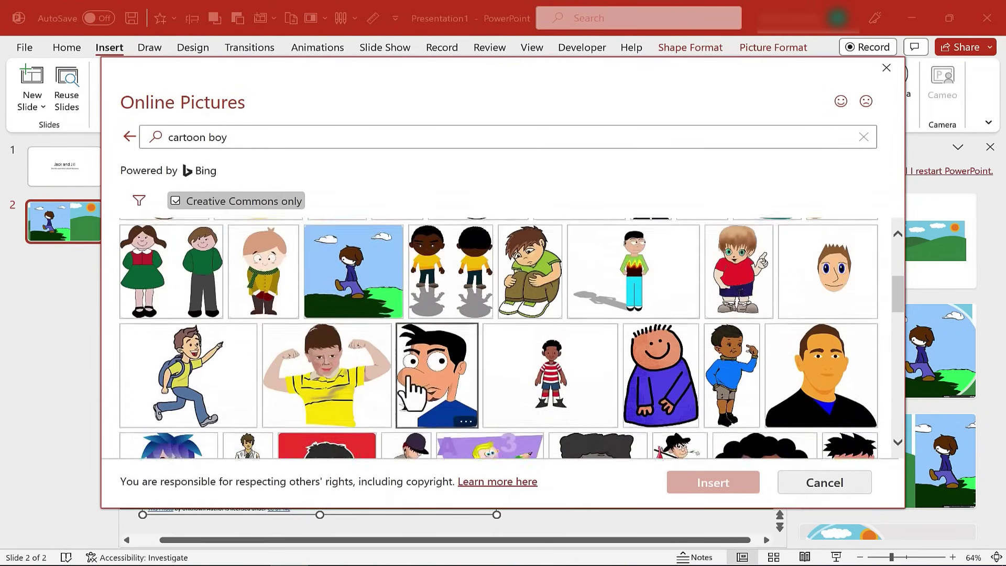
pyautogui.scroll(2, 413, 387)
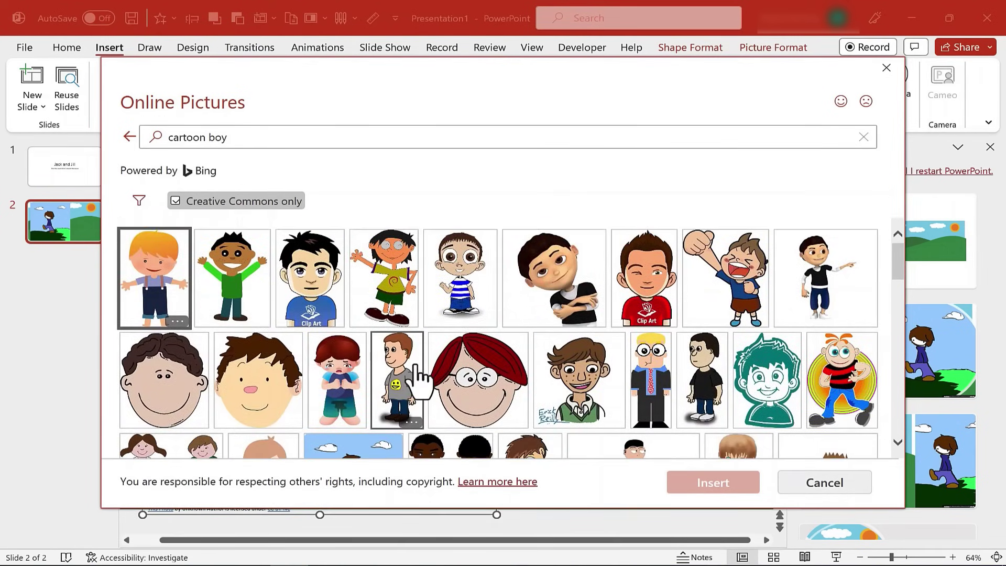
pyautogui.press('Escape')
pyautogui.click(215, 137)
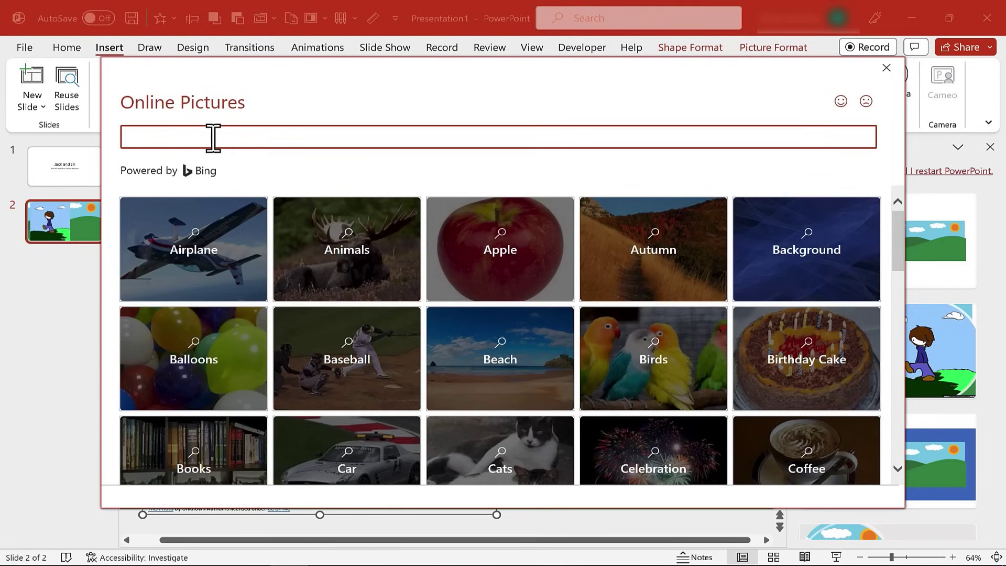
pyautogui.write('cartoon boy .png')
pyautogui.press('Return')
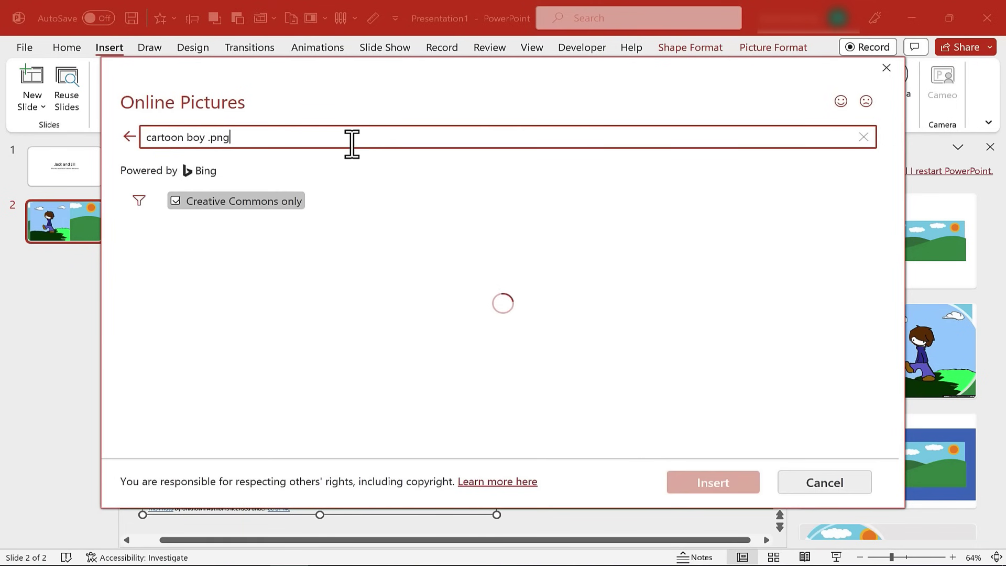
# - Insert the orange-haired boy in overalls on the right hill and delete the walking-boy picture
pyautogui.scroll(-5, 597, 264)
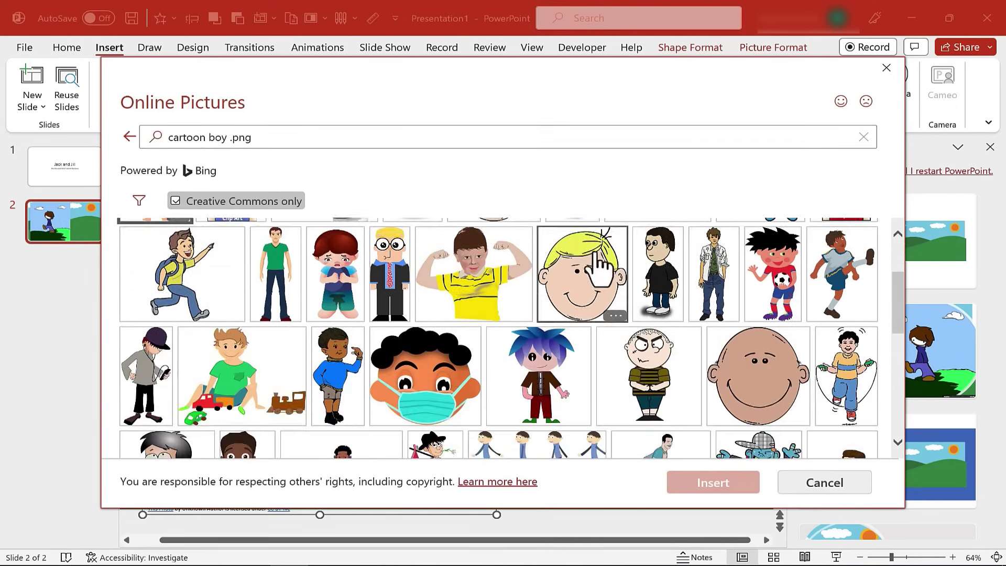
pyautogui.scroll(-4, 598, 270)
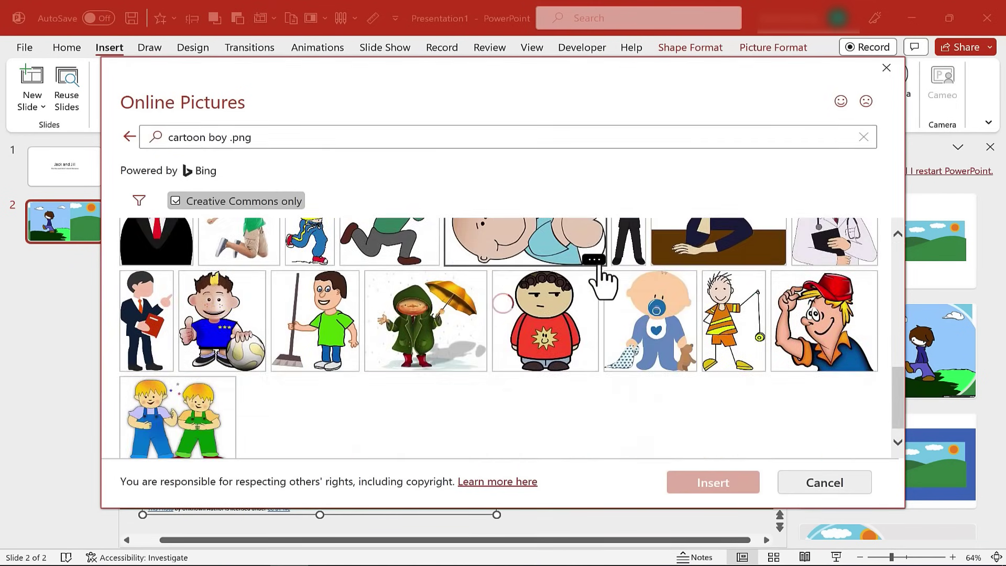
pyautogui.scroll(3, 602, 283)
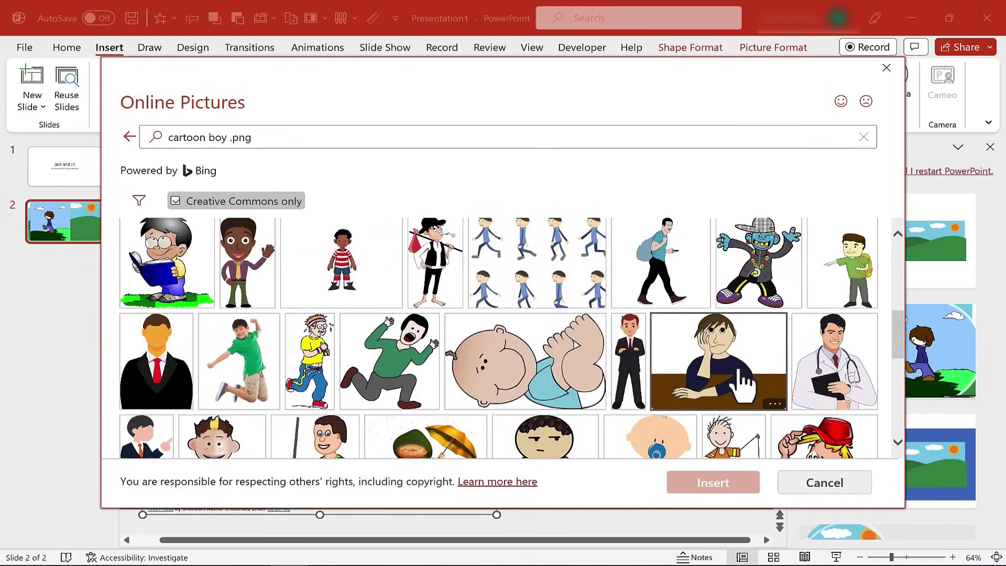
pyautogui.scroll(-3, 579, 403)
pyautogui.scroll(-5, 534, 398)
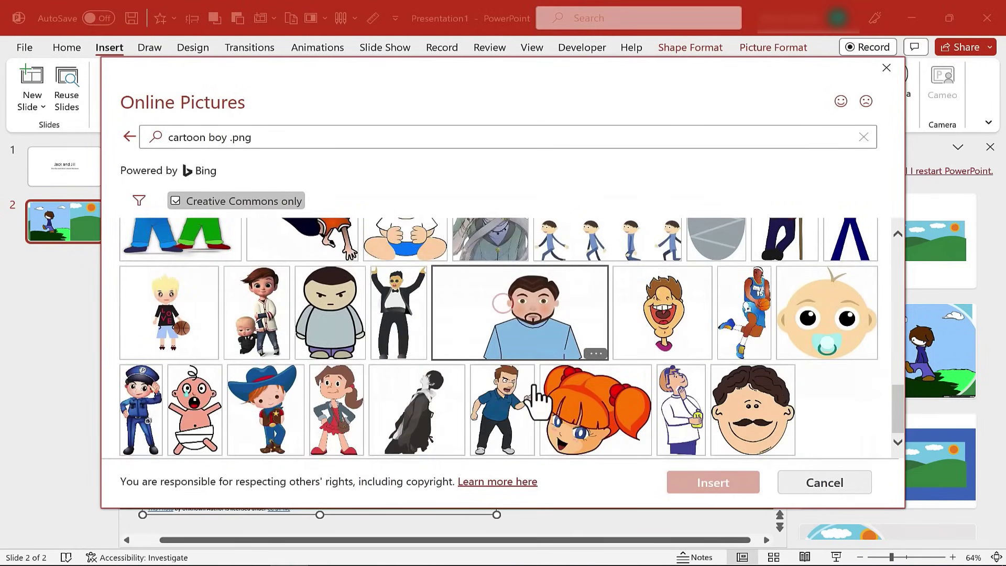
pyautogui.scroll(10, 495, 362)
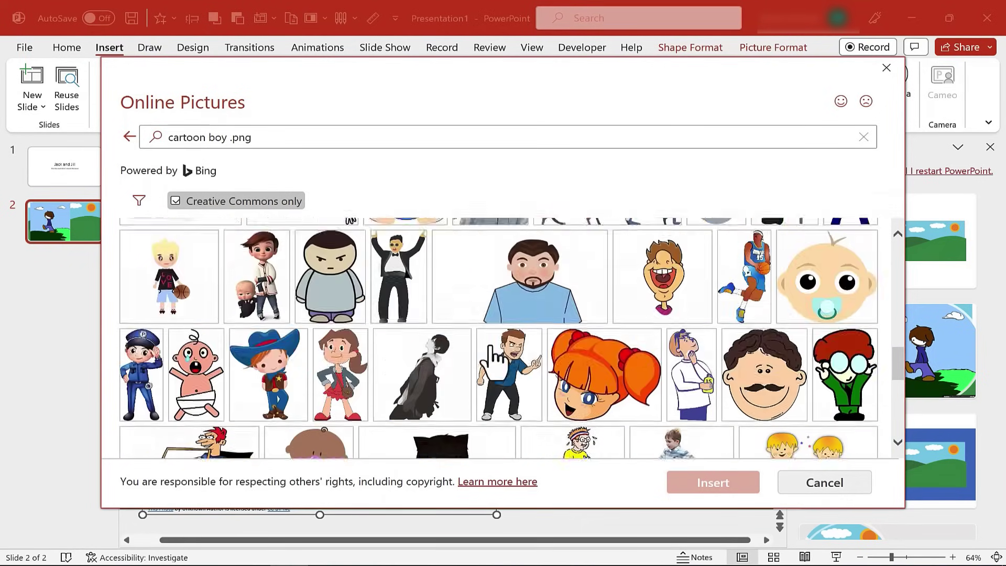
pyautogui.scroll(5, 487, 357)
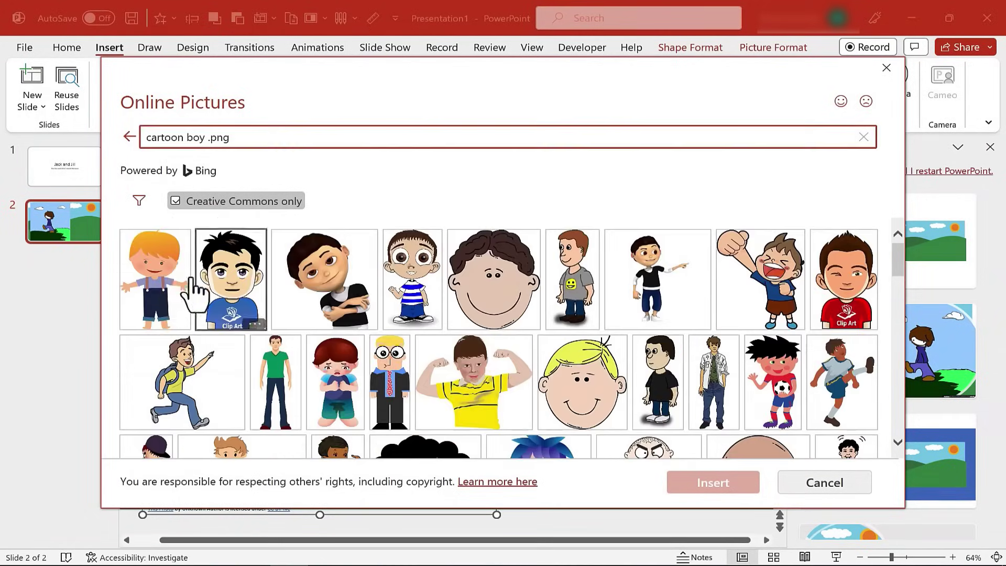
pyautogui.click(156, 291)
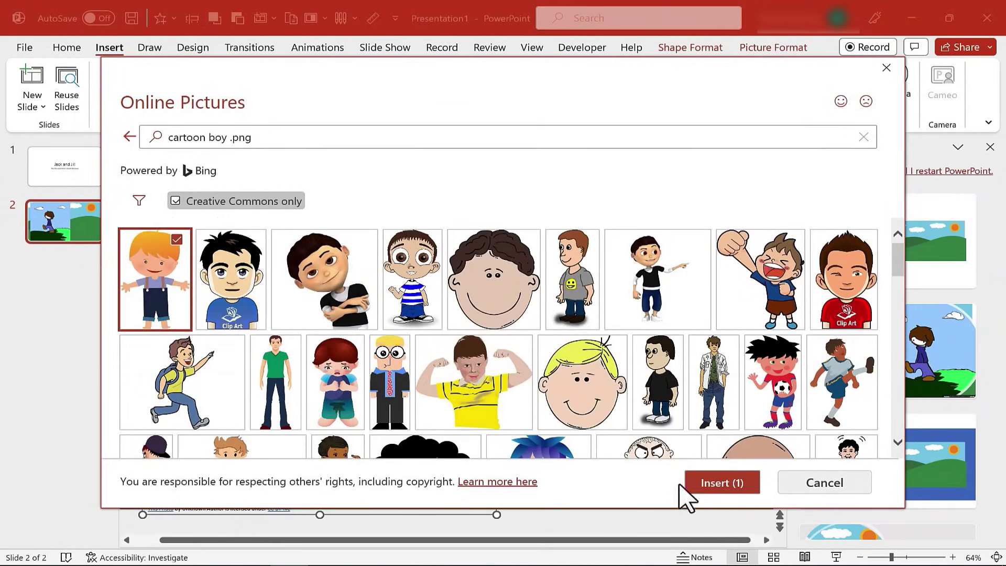
pyautogui.click(704, 484)
pyautogui.moveTo(456, 272); pyautogui.dragTo(602, 272)
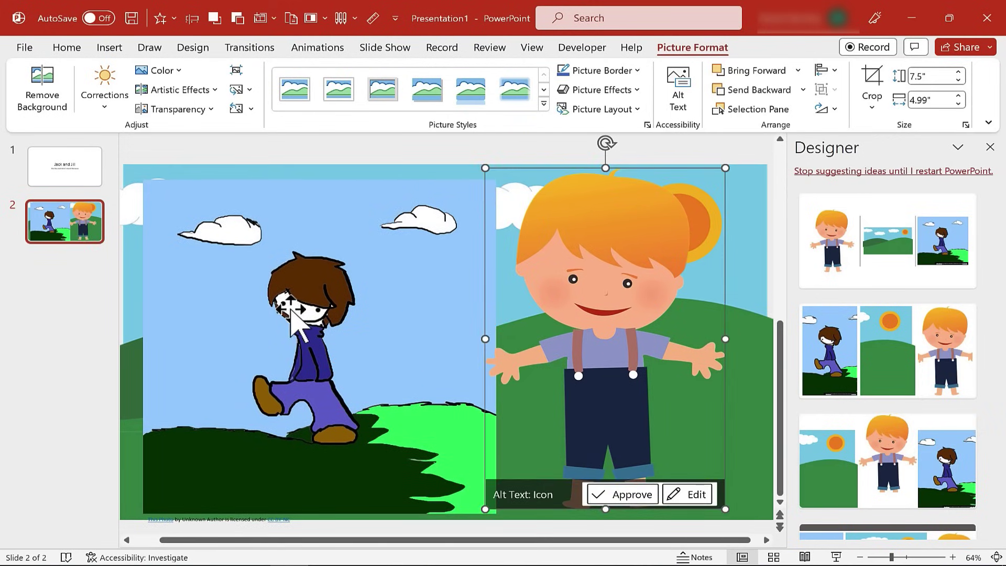
pyautogui.click(295, 309)
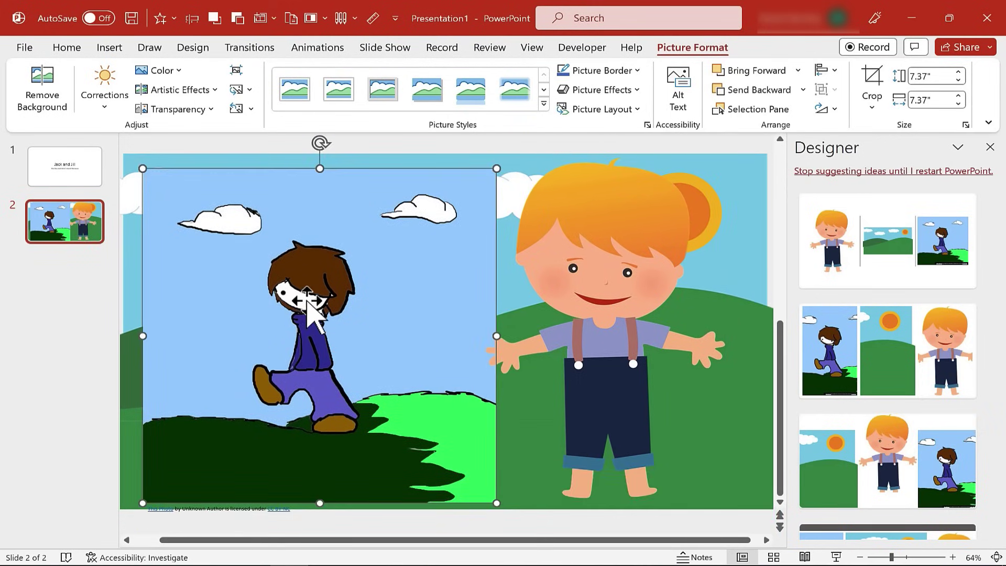
pyautogui.press('Delete')
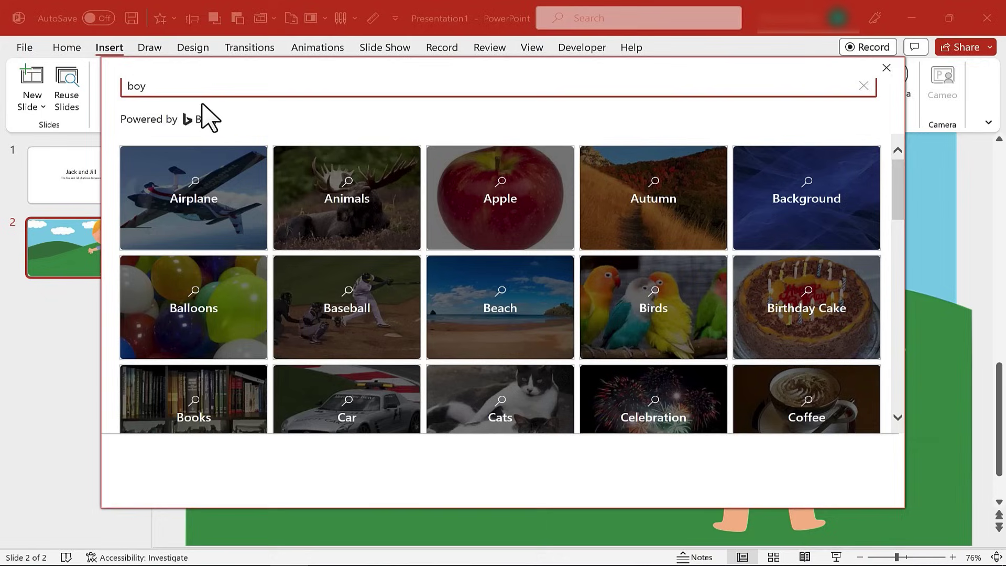
# - Try 'boy.gif' and 'walking boy.gif' searches, then delete the inserted running-man animation
pyautogui.click(196, 84)
pyautogui.write('.gif')
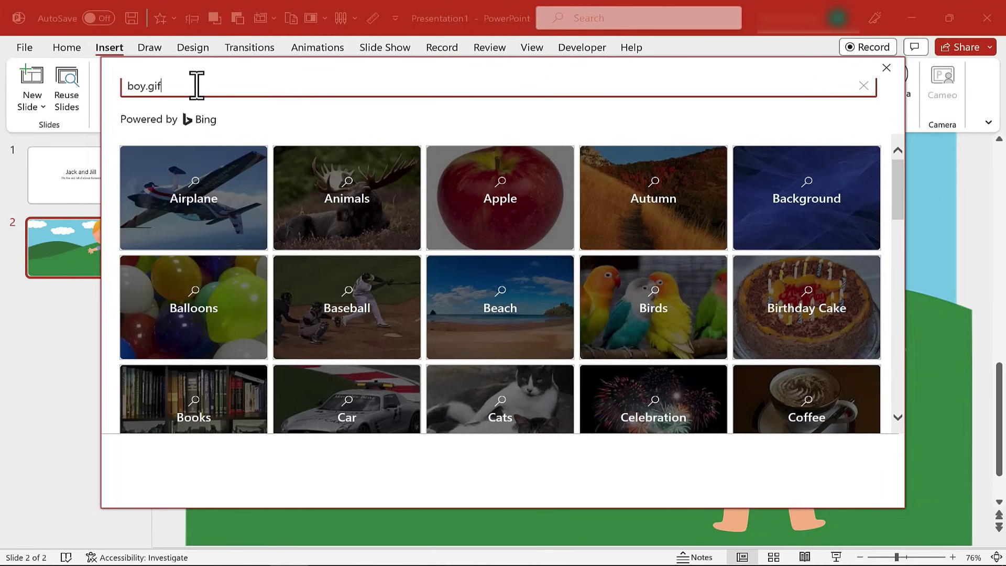
pyautogui.press('Return')
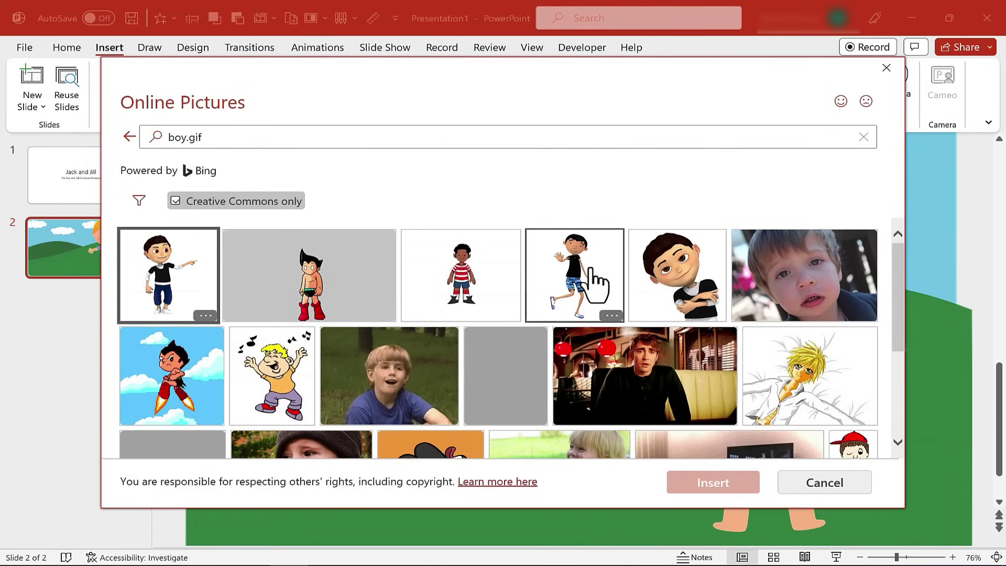
pyautogui.click(597, 283)
pyautogui.click(731, 482)
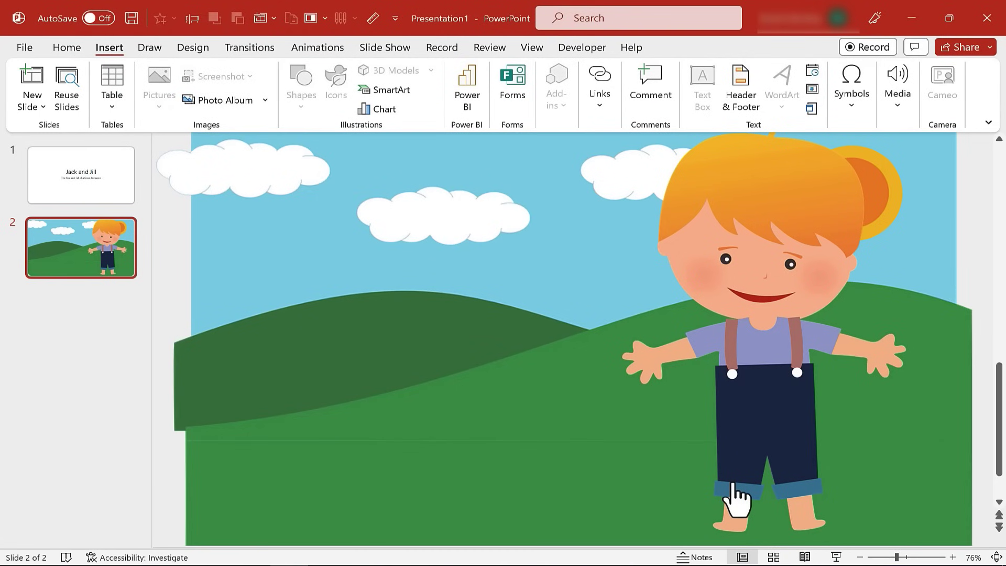
pyautogui.click(507, 331)
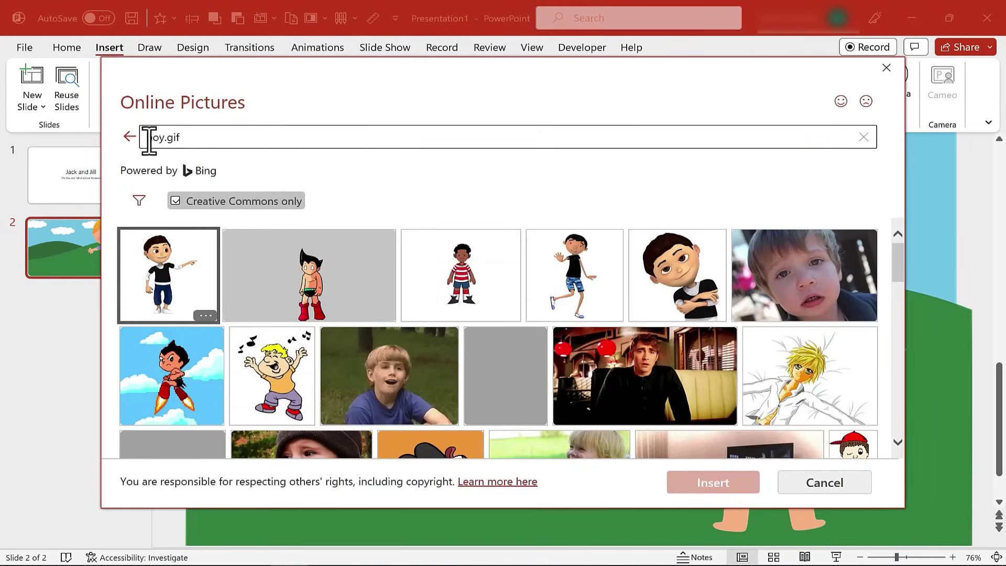
pyautogui.click(148, 139)
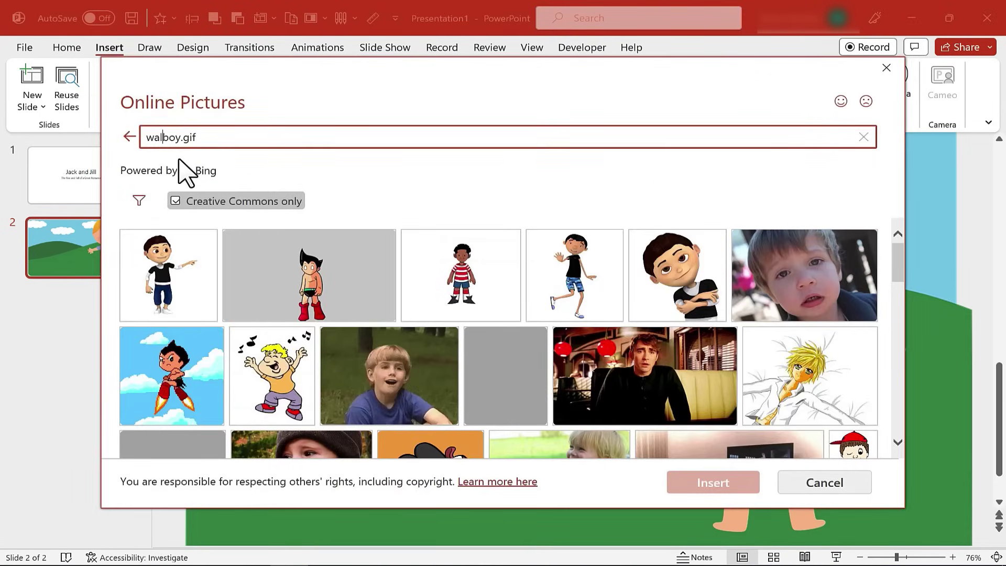
pyautogui.press('Return')
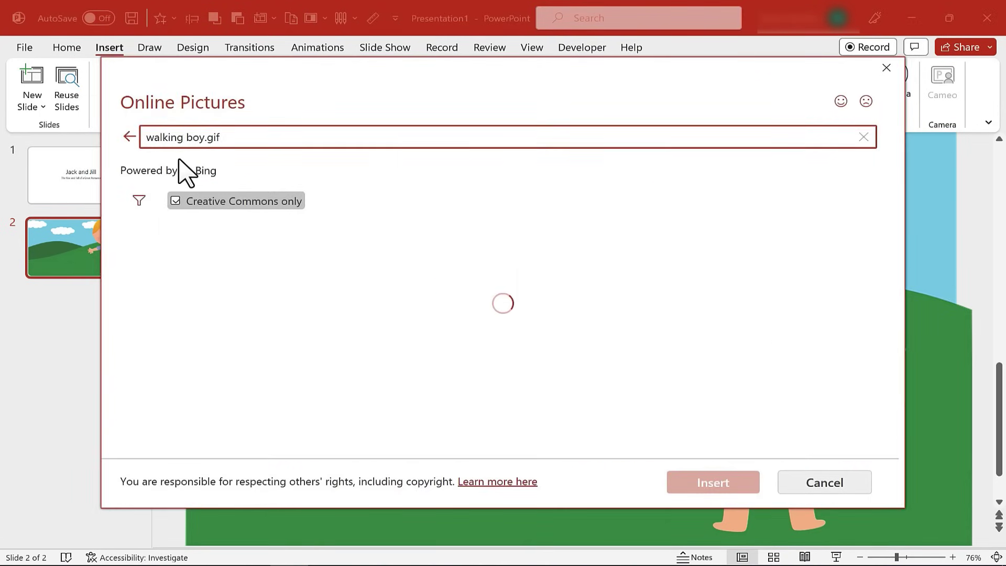
pyautogui.click(220, 414)
pyautogui.click(738, 500)
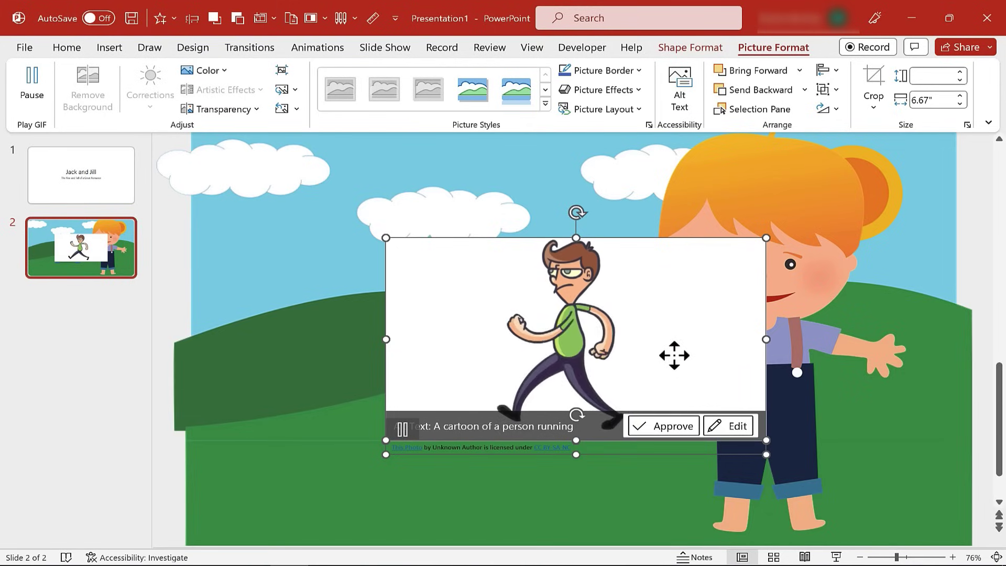
pyautogui.press('Delete')
# - Shrink the boy picture to 4" x 2.66" and place it at the slide's left edge
pyautogui.moveTo(718, 235); pyautogui.dragTo(381, 254)
pyautogui.moveTo(564, 146); pyautogui.dragTo(422, 335)
pyautogui.moveTo(323, 408); pyautogui.dragTo(244, 341)
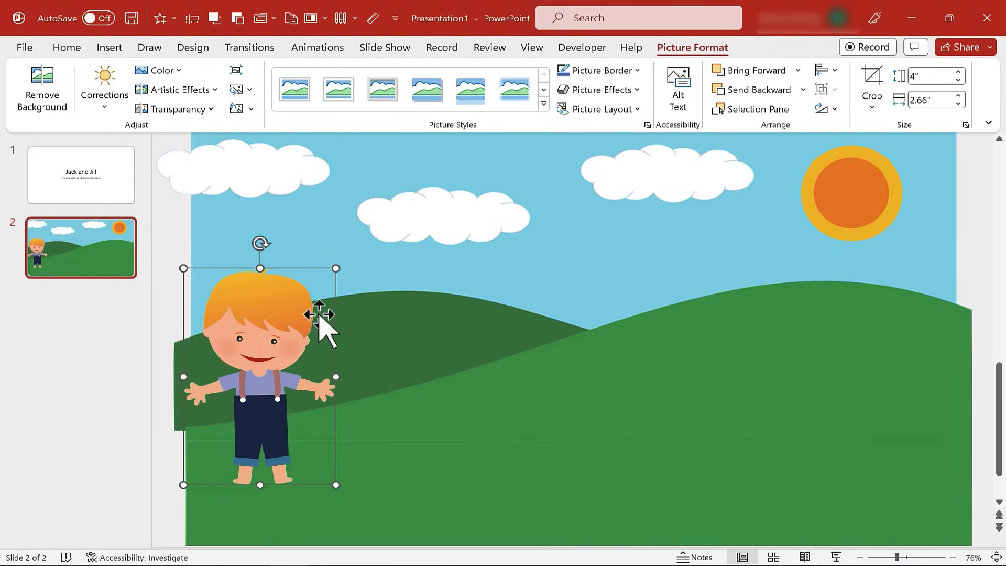
# - Search Online Pictures for 'cartoon girl', then refine the search to 'cartoon girl .png'
pyautogui.click(292, 242)
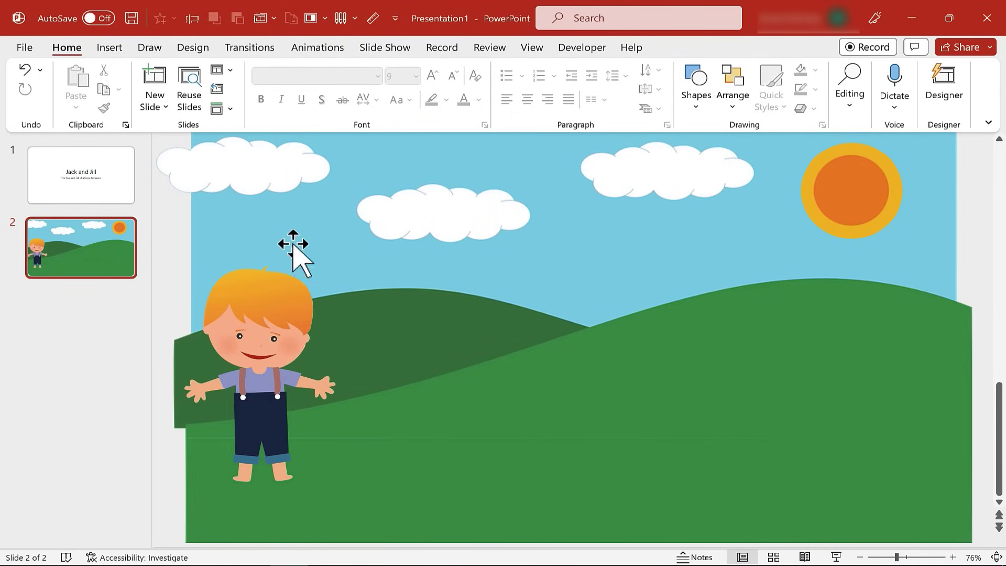
pyautogui.click(110, 48)
pyautogui.click(163, 97)
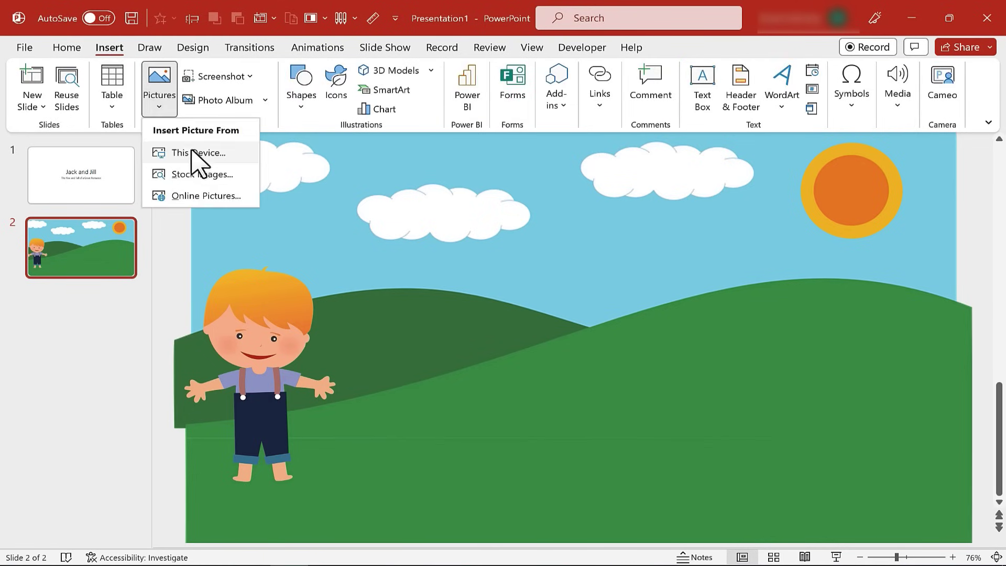
pyautogui.click(199, 196)
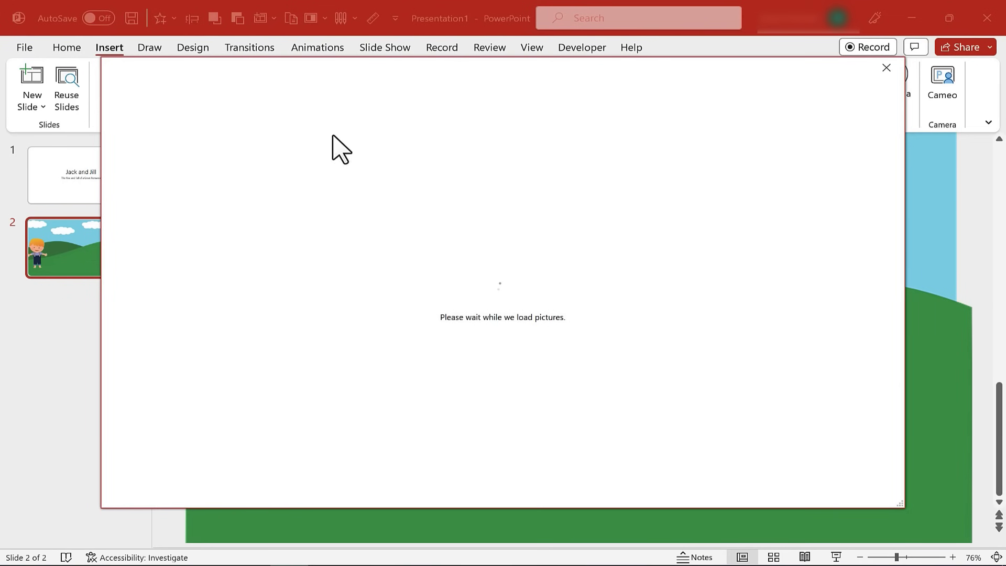
pyautogui.click(242, 136)
pyautogui.write('cartoon girl')
pyautogui.press('Return')
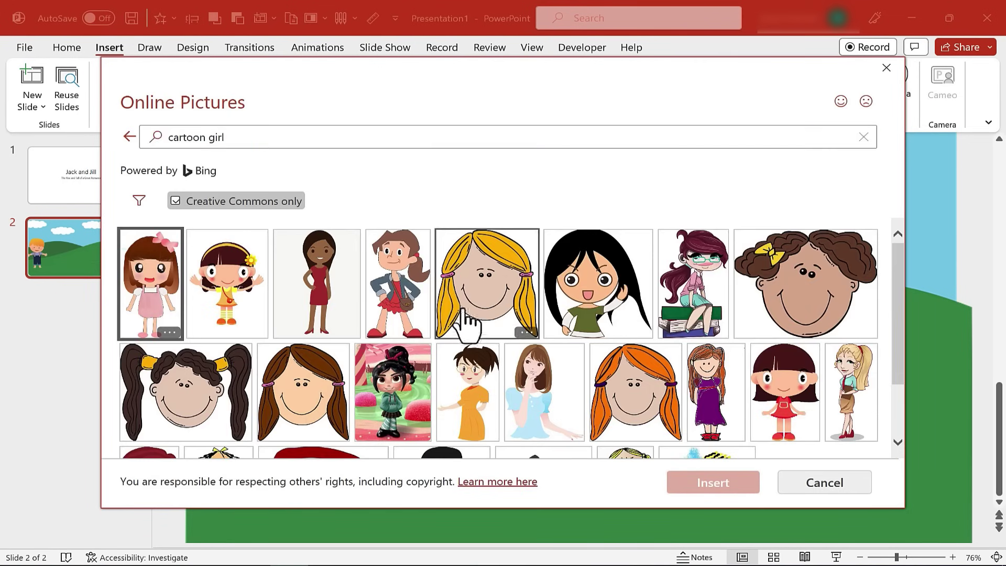
pyautogui.click(263, 138)
pyautogui.write('.png')
pyautogui.press('Return')
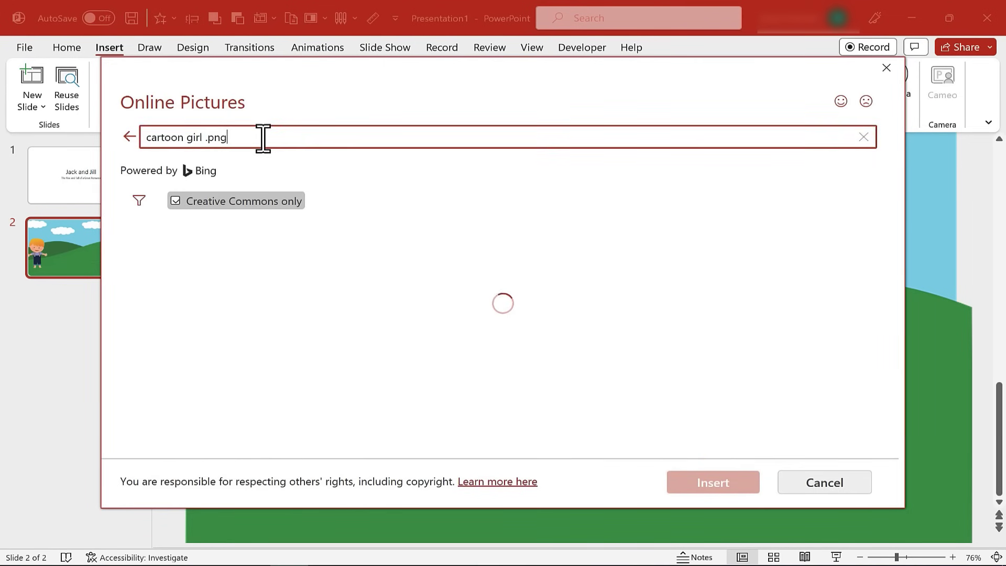
# - Insert the girl in a yellow dress and resize her to 5.01" x 3.54"
pyautogui.click(245, 294)
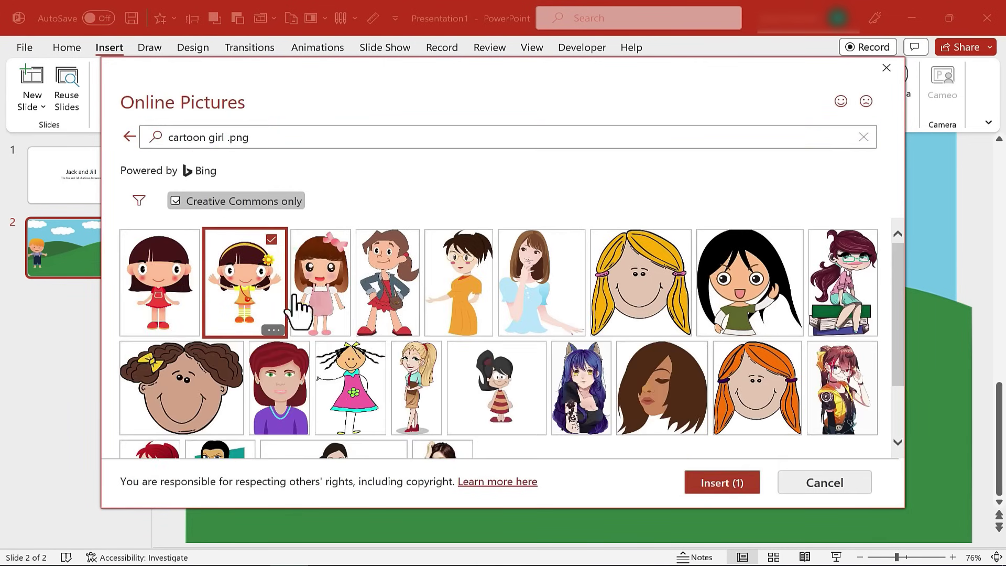
pyautogui.click(705, 483)
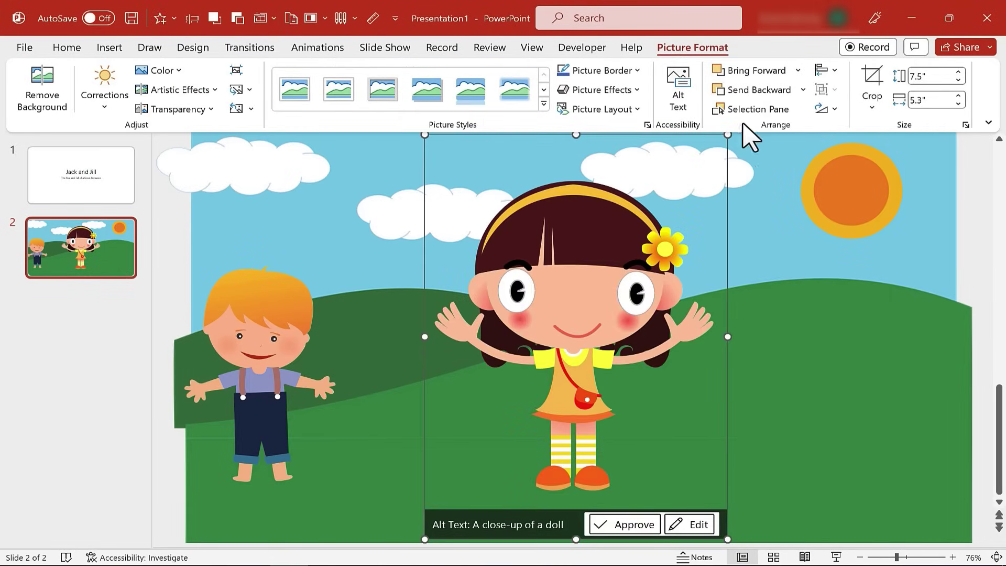
pyautogui.moveTo(728, 135); pyautogui.dragTo(438, 296)
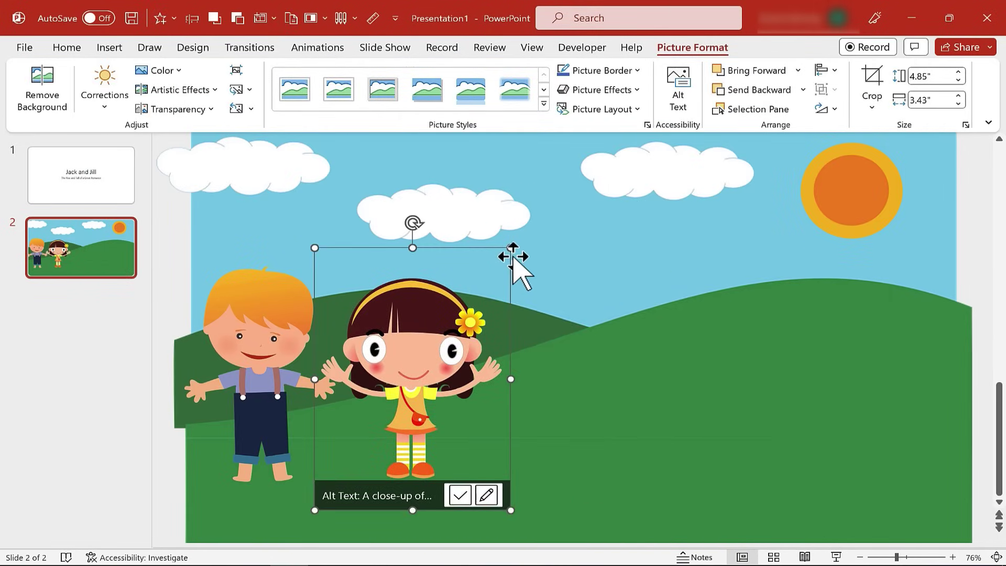
pyautogui.moveTo(511, 247); pyautogui.dragTo(517, 239)
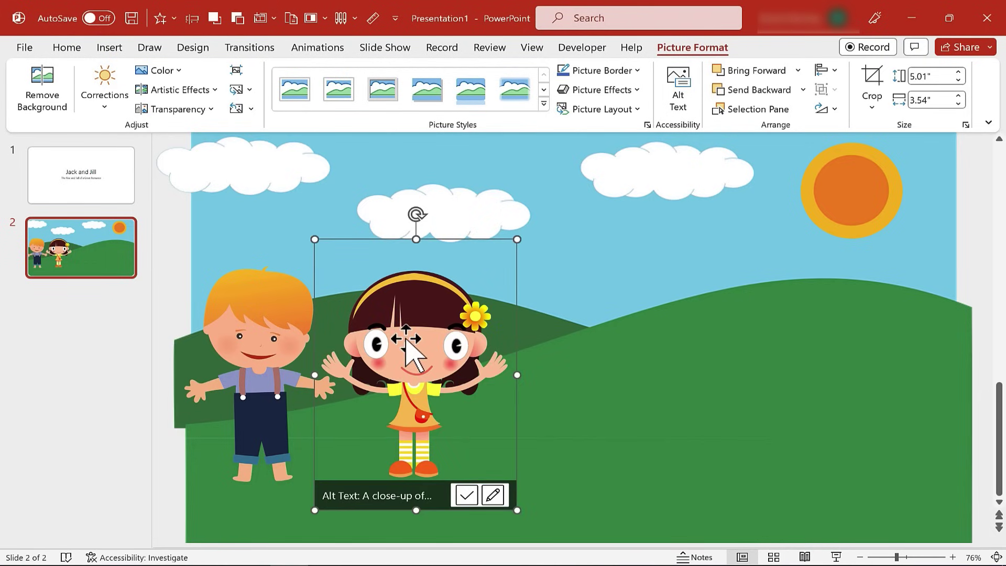
# - Zoom the slide view out to 33%
pyautogui.click(533, 47)
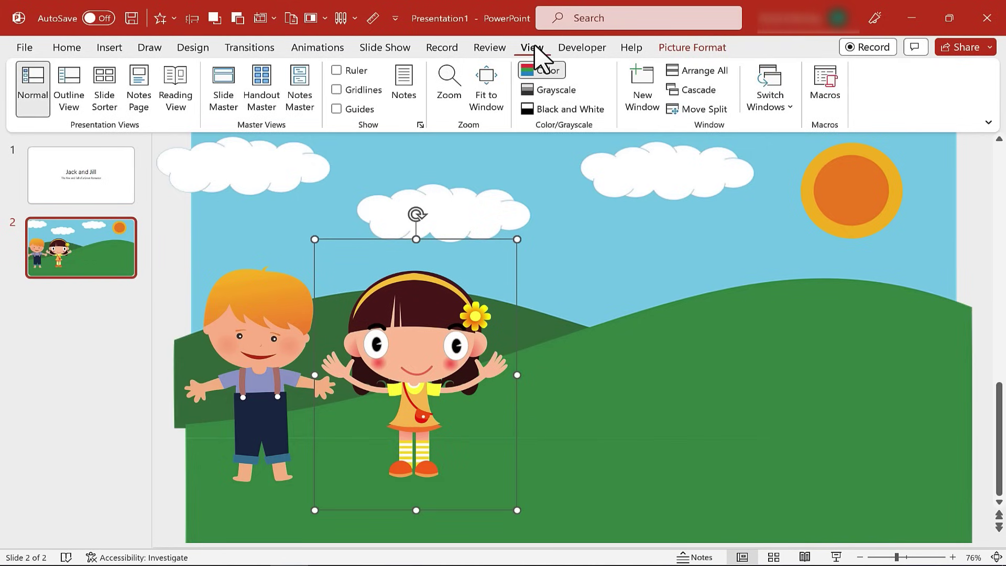
pyautogui.click(453, 92)
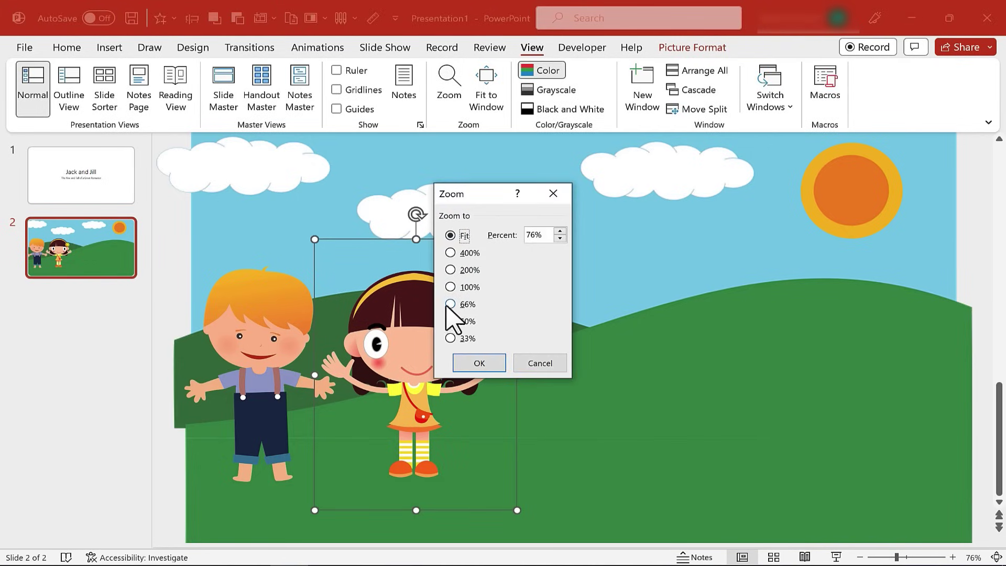
pyautogui.click(450, 339)
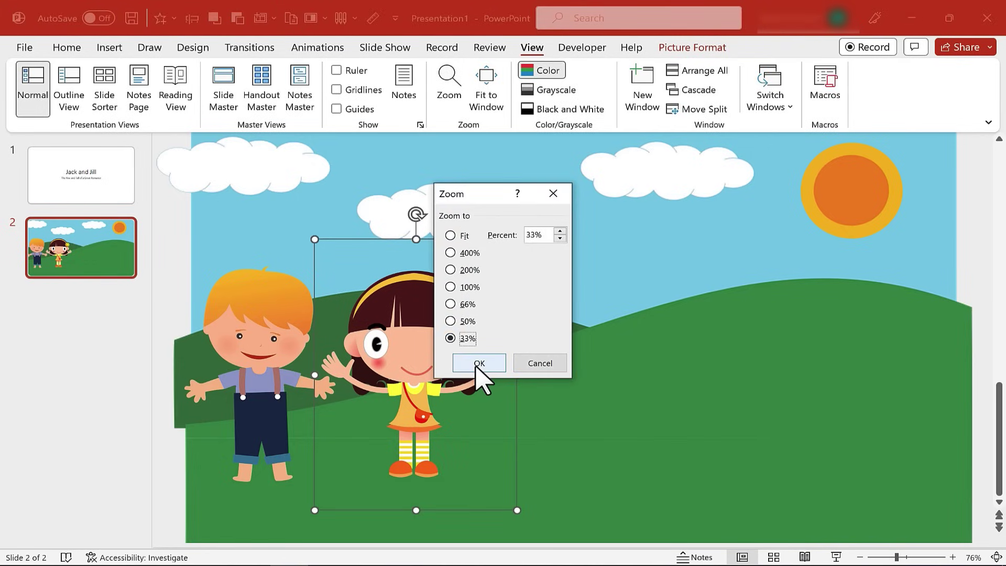
pyautogui.click(478, 363)
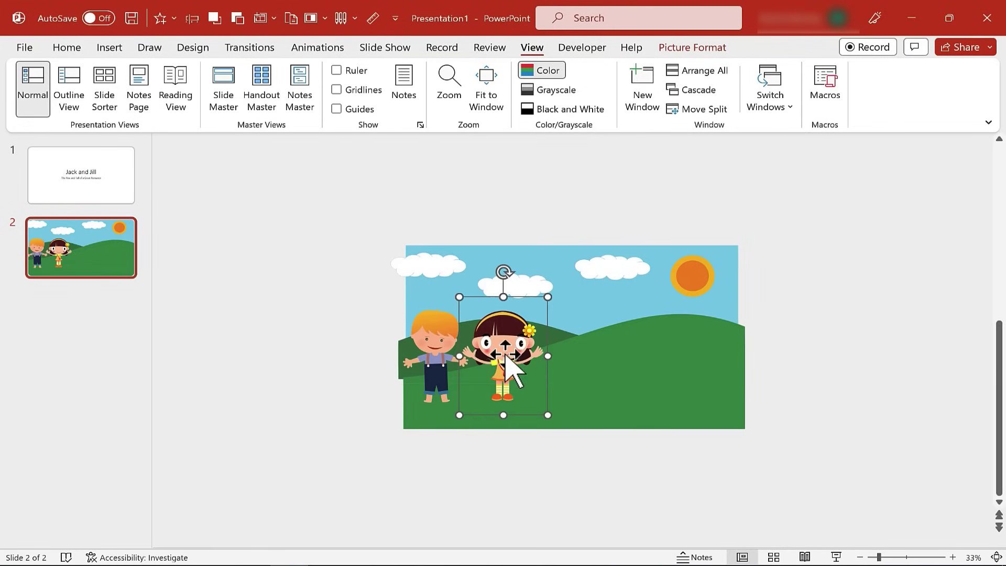
# - Drag the boy and girl off the slide's left edge, with the girl to the boy's left
pyautogui.moveTo(506, 357); pyautogui.dragTo(356, 361)
pyautogui.moveTo(418, 346); pyautogui.dragTo(292, 346)
pyautogui.moveTo(365, 355)
pyautogui.mouseDown()
pyautogui.moveTo(272, 362)
pyautogui.moveTo(372, 348)
pyautogui.mouseUp()
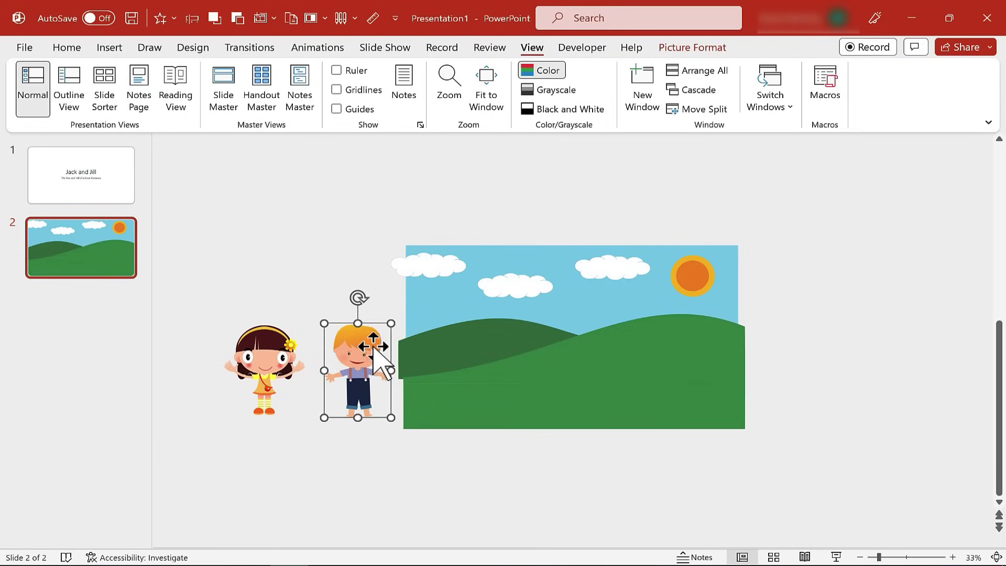
pyautogui.moveTo(273, 361); pyautogui.dragTo(283, 361)
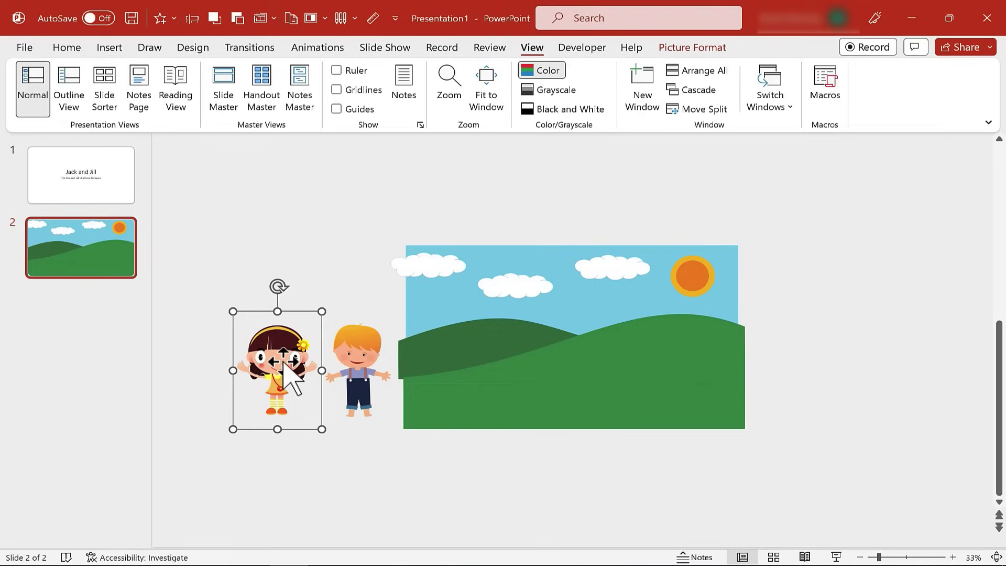
# - Search Online Pictures for 'pail of water', then refine it to 'pail of water .png'
pyautogui.click(108, 48)
pyautogui.click(159, 91)
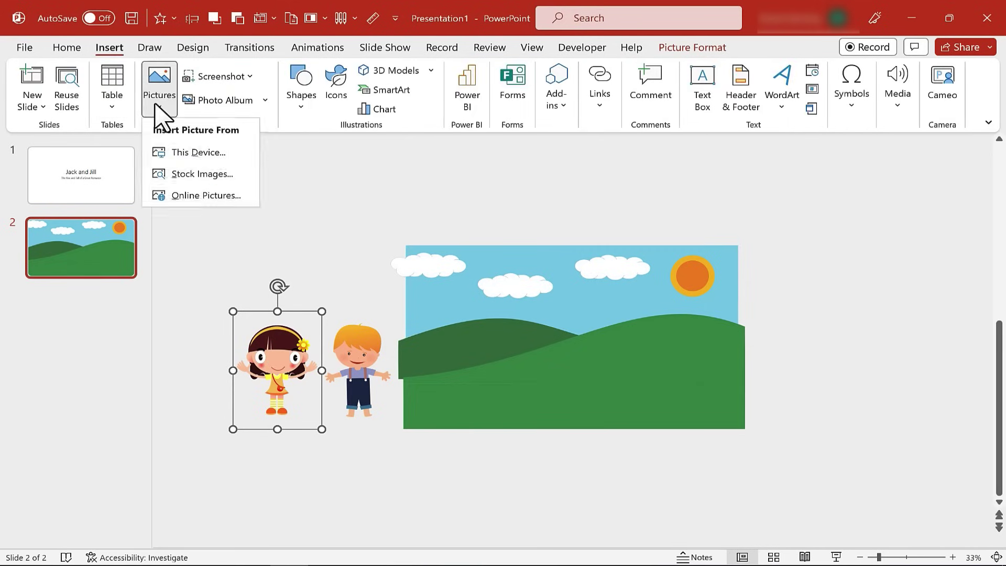
pyautogui.click(186, 197)
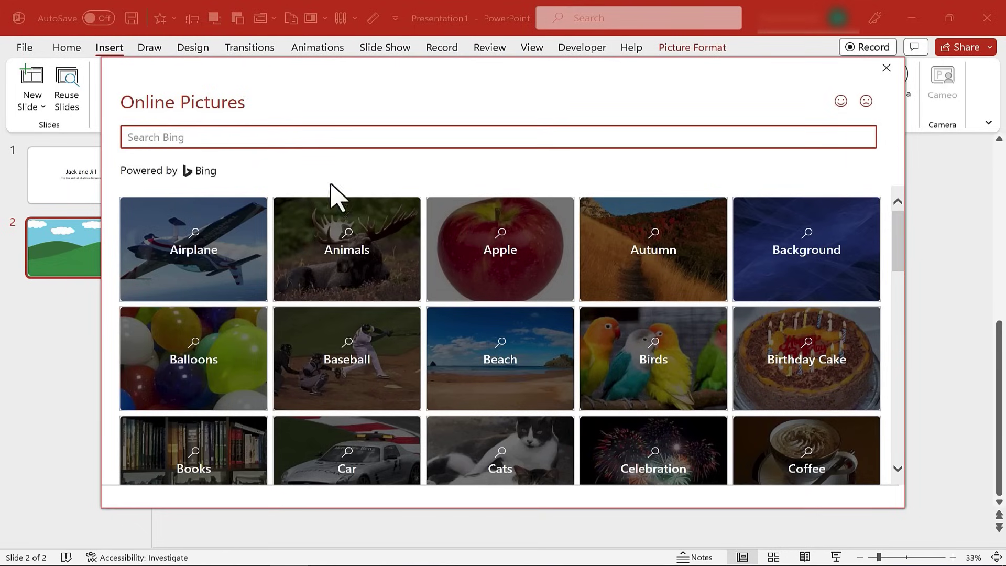
pyautogui.click(201, 129)
pyautogui.write('pail of water')
pyautogui.press('Return')
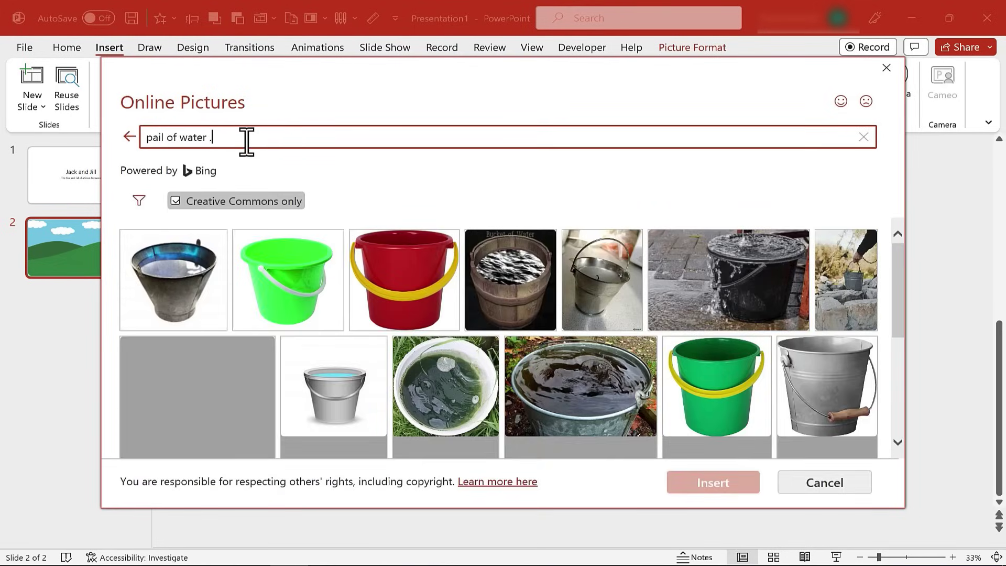
pyautogui.write('.png')
pyautogui.press('Return')
pyautogui.scroll(-1, 287, 346)
# - Insert the metal pail and set it on the right-hand hilltop below the sun
pyautogui.click(289, 351)
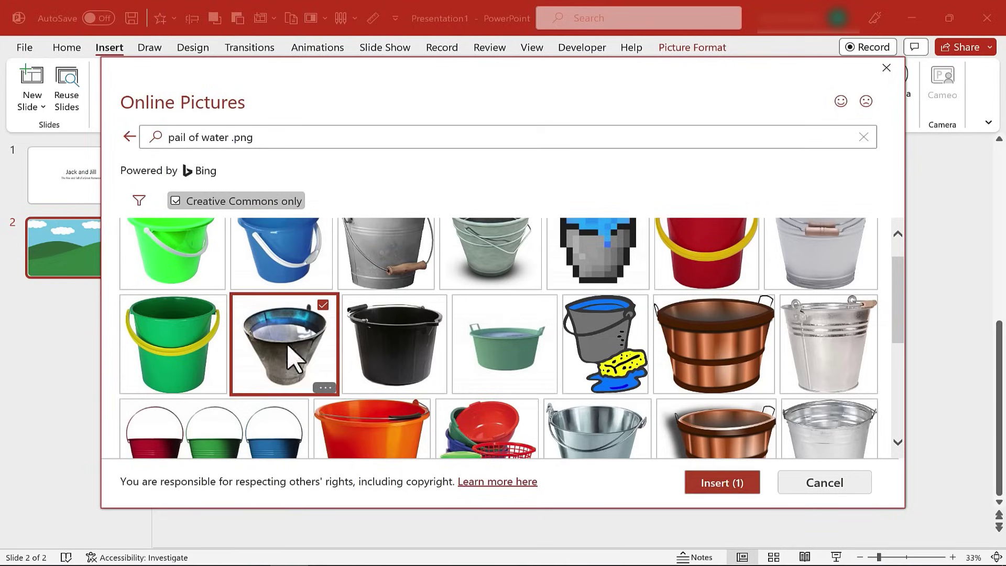
pyautogui.click(724, 482)
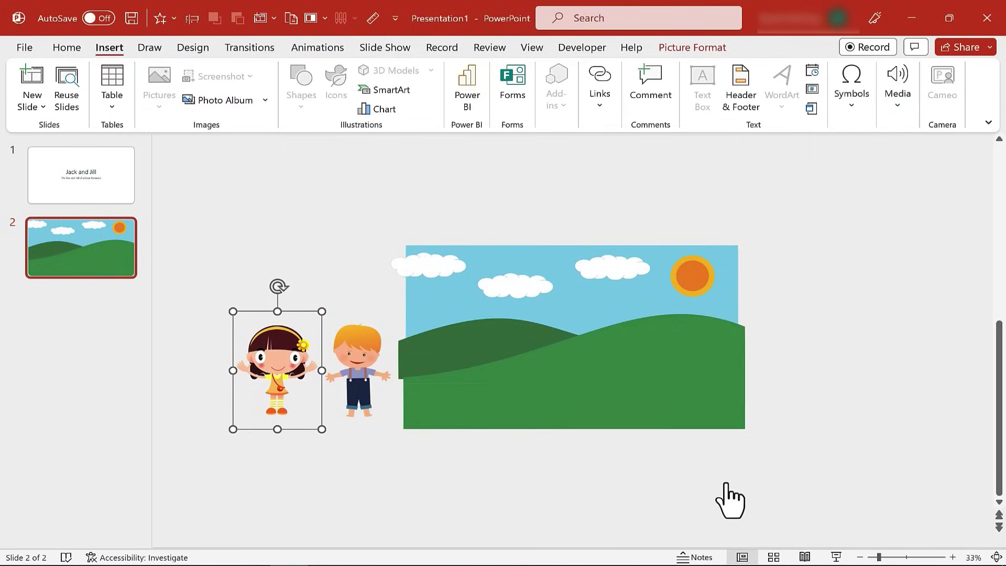
pyautogui.moveTo(579, 360); pyautogui.dragTo(716, 322)
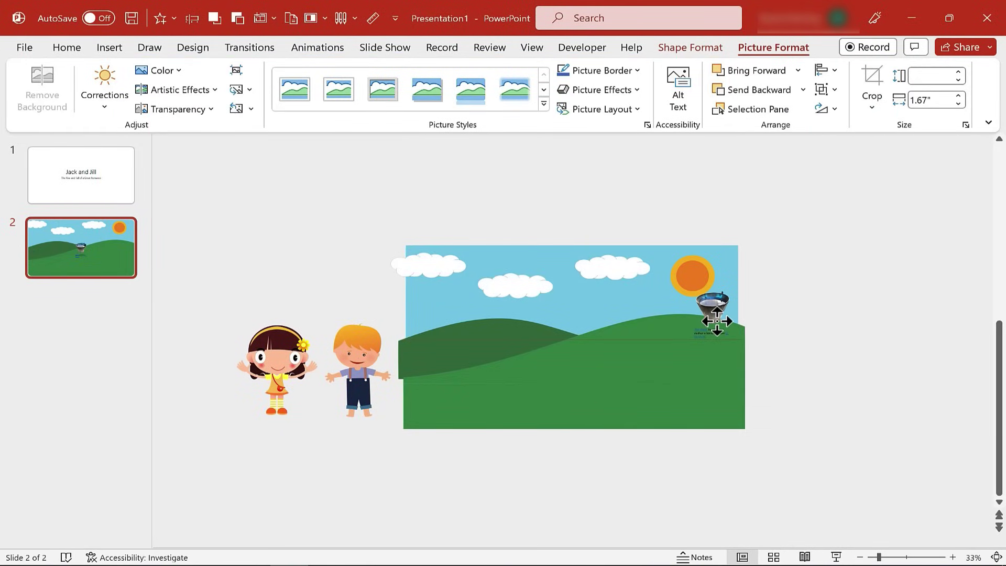
pyautogui.press('Escape')
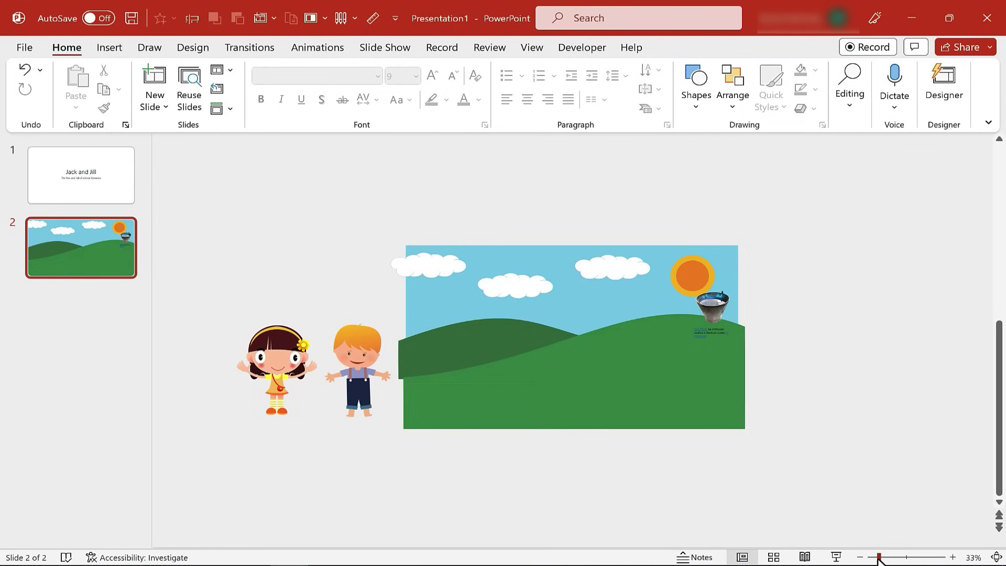
pyautogui.moveTo(879, 559); pyautogui.dragTo(885, 560)
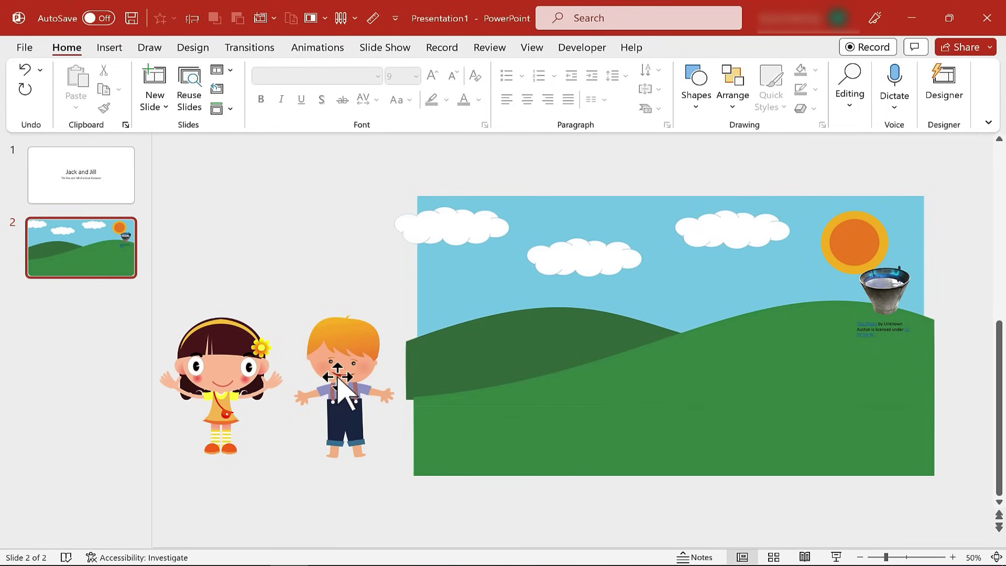
# - Select the boy picture and open the Animation Pane from the Animations tab
pyautogui.click(338, 380)
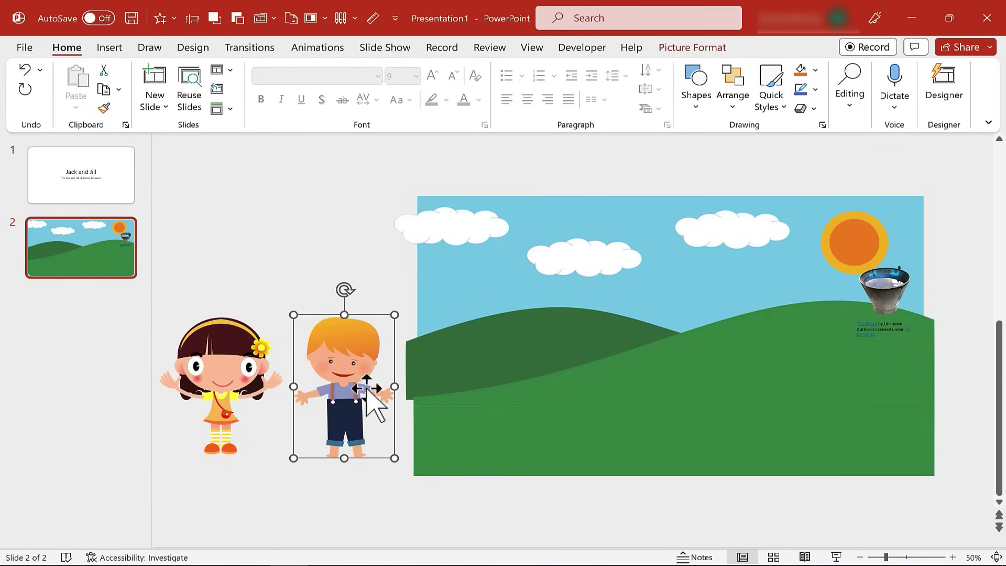
pyautogui.click(318, 49)
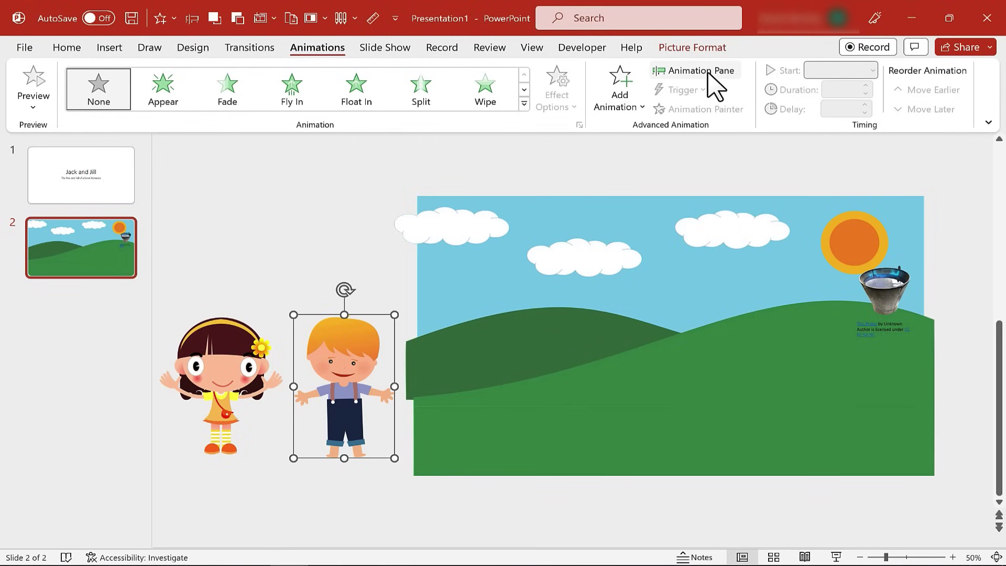
pyautogui.click(713, 78)
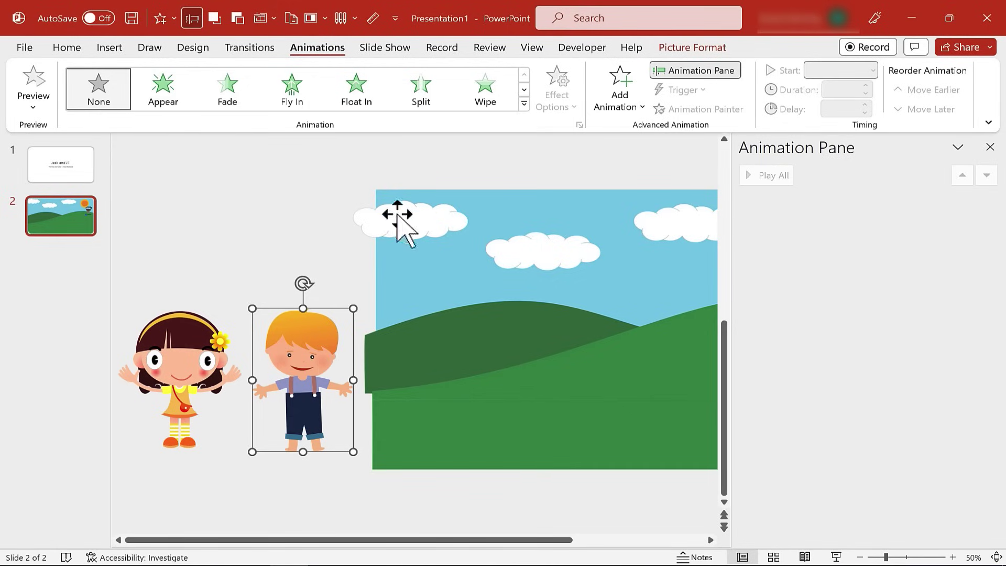
# - Browse the full animation effects gallery without applying anything, then close the Animation Pane
pyautogui.click(523, 105)
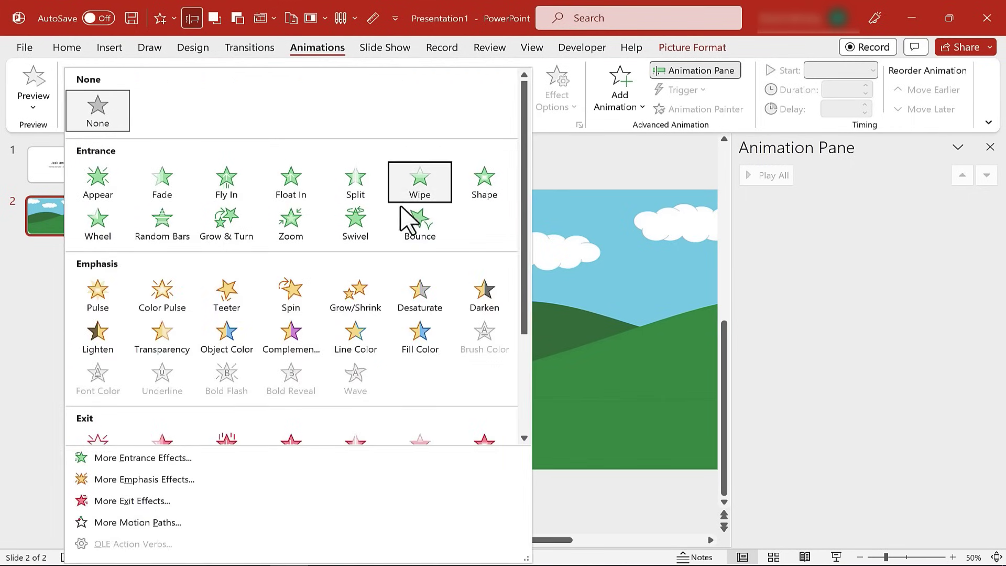
pyautogui.scroll(-3, 400, 224)
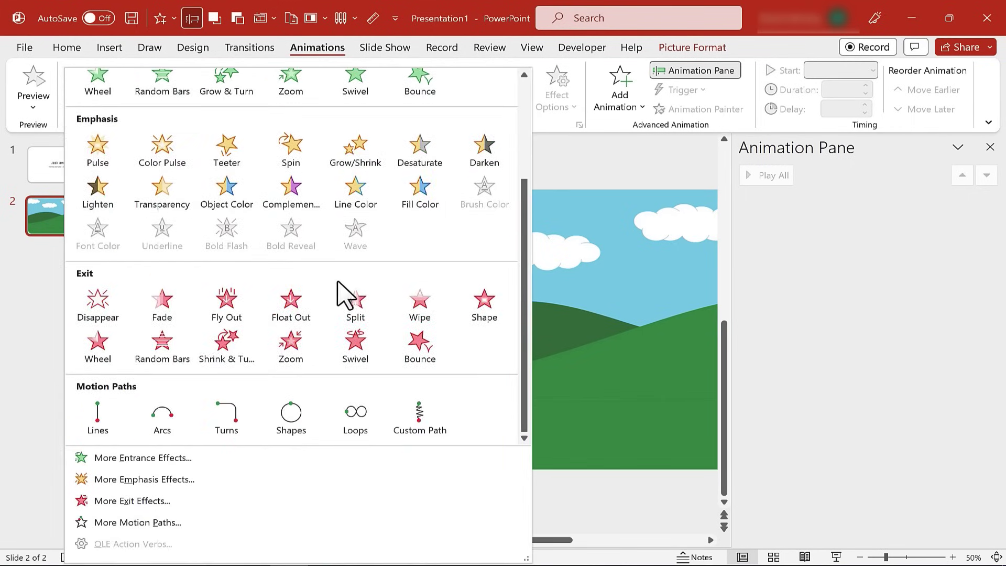
pyautogui.click(776, 242)
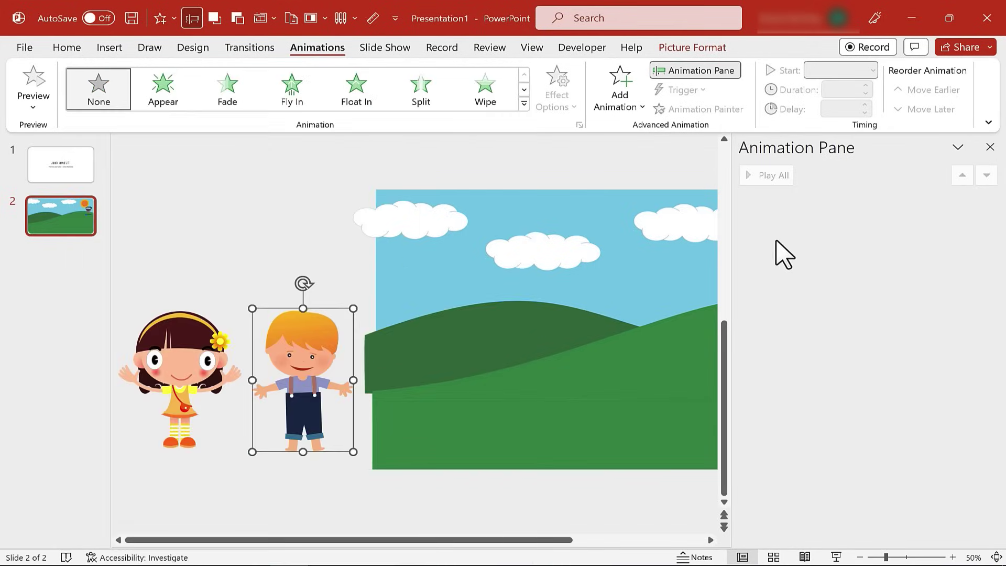
pyautogui.click(524, 103)
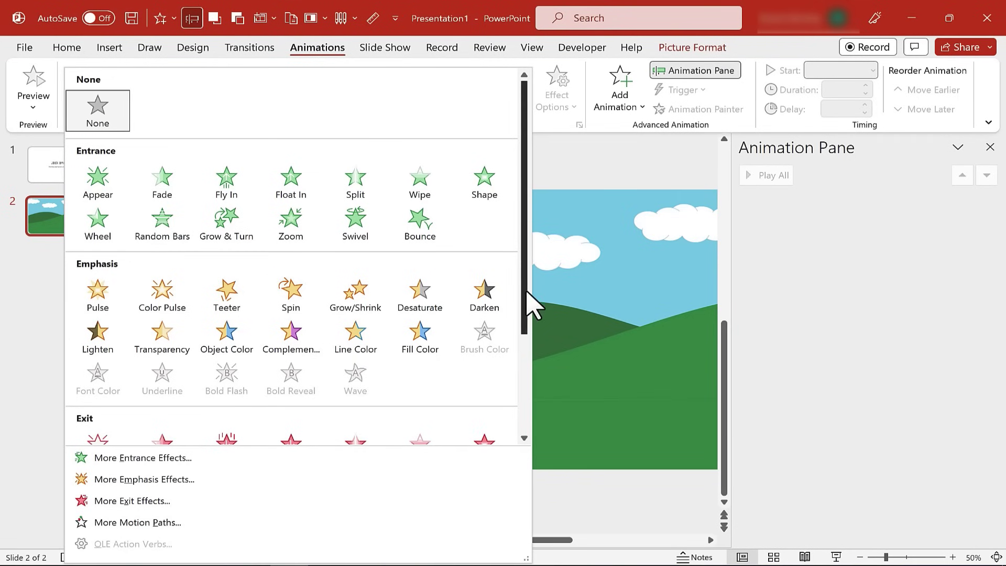
pyautogui.moveTo(526, 294); pyautogui.dragTo(529, 383)
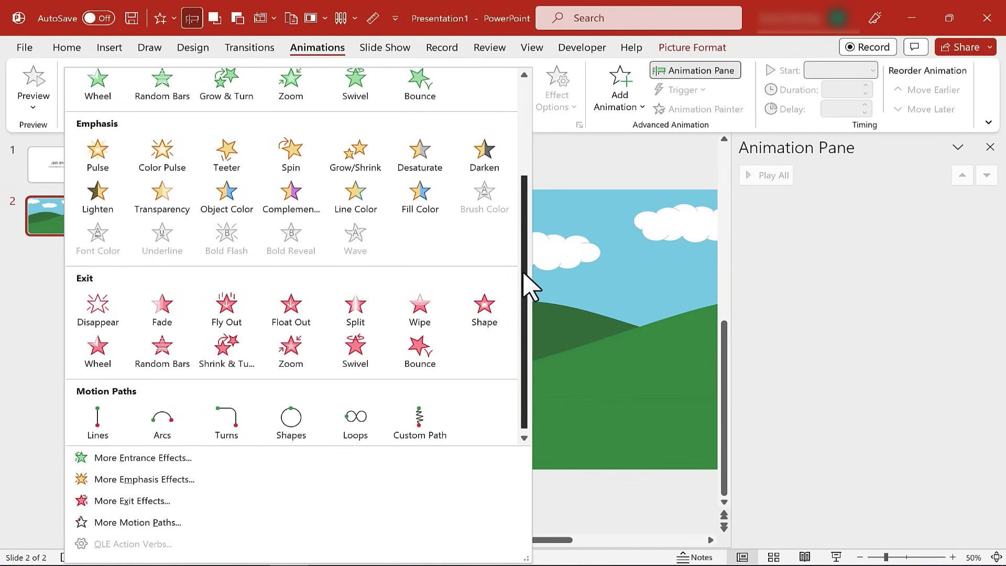
pyautogui.moveTo(527, 285); pyautogui.dragTo(522, 353)
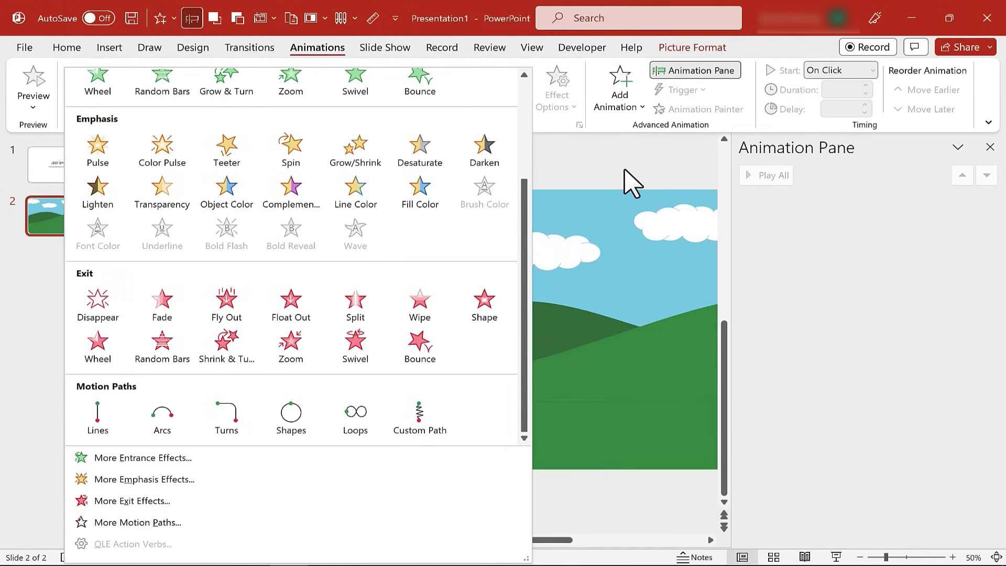
pyautogui.click(631, 183)
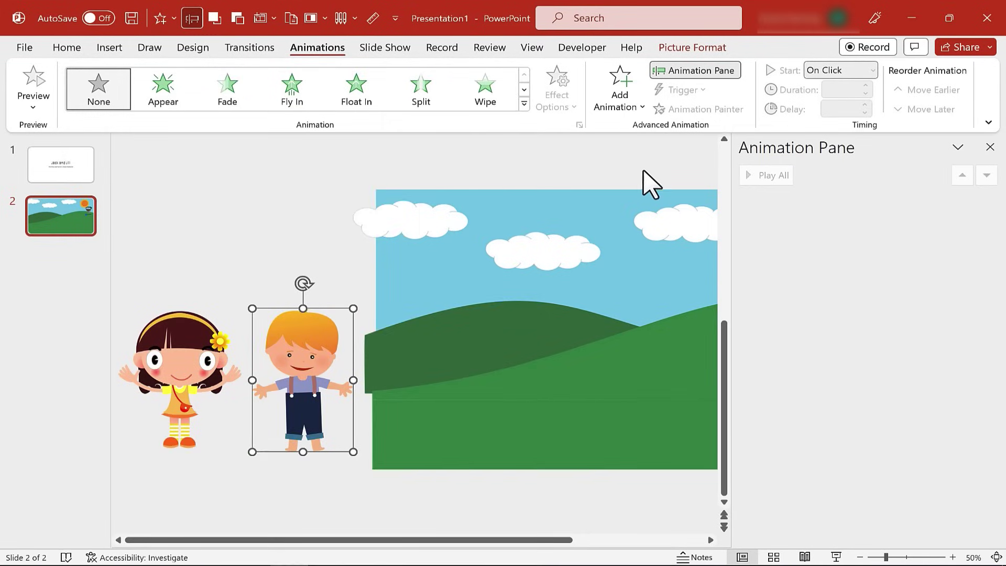
pyautogui.click(989, 147)
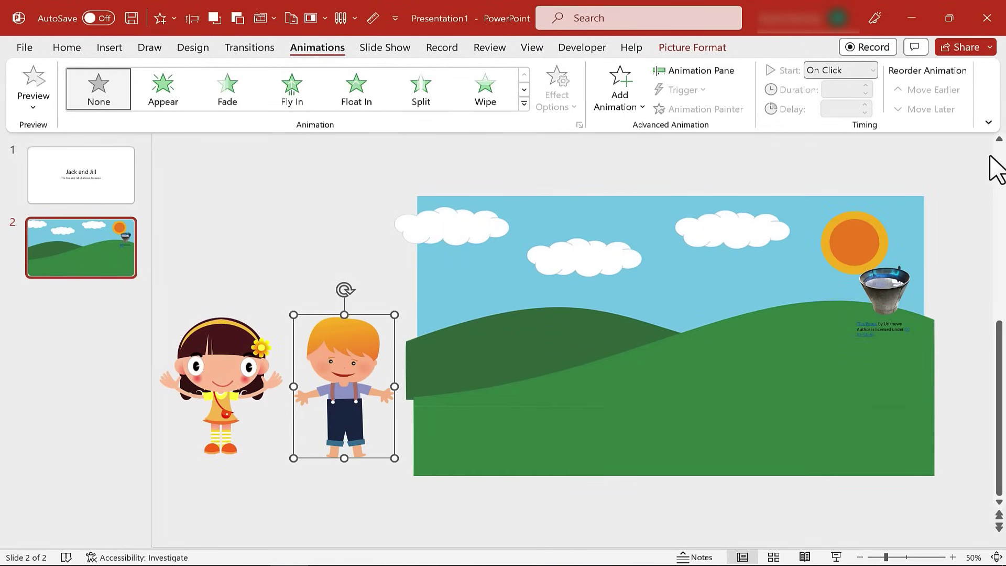
# - Draw a Custom Path motion for the boy starting at his position up the hill
pyautogui.click(524, 105)
pyautogui.scroll(-3, 521, 240)
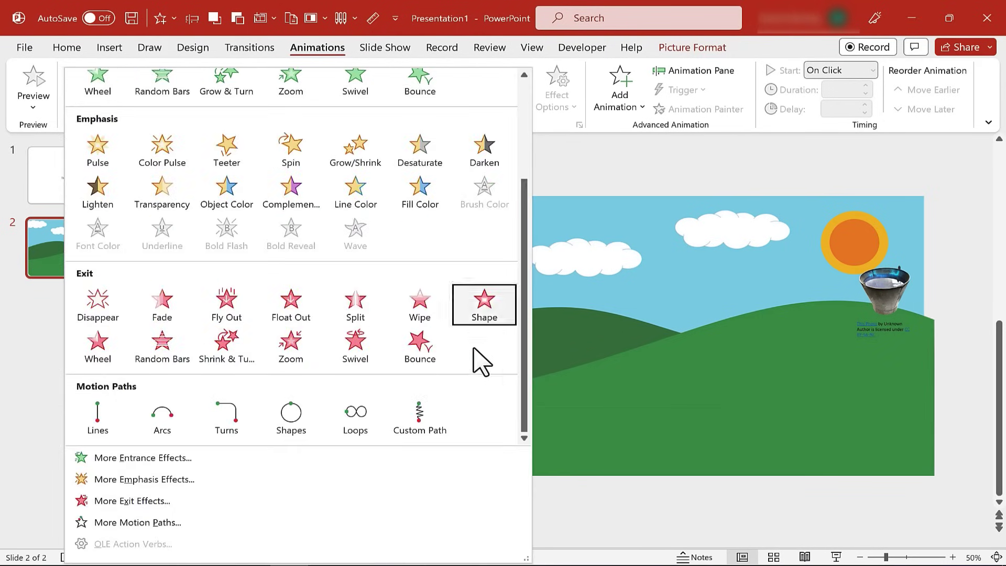
pyautogui.click(422, 419)
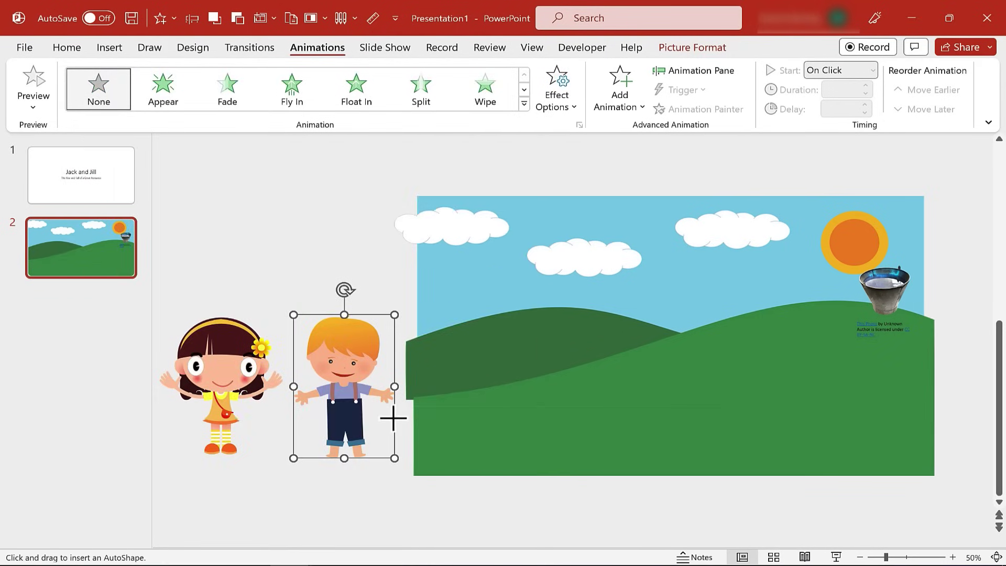
pyautogui.click(339, 397)
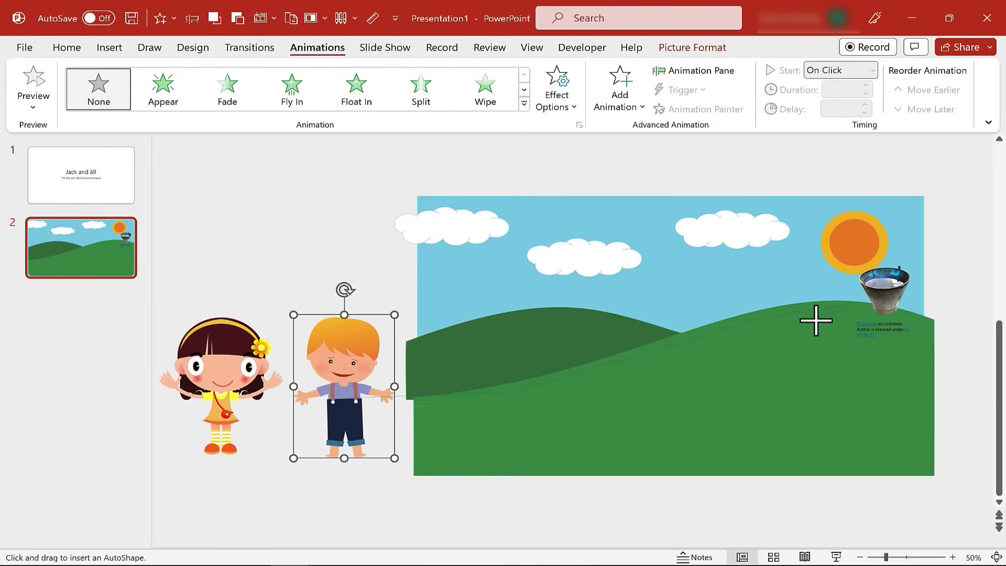
pyautogui.press('Escape')
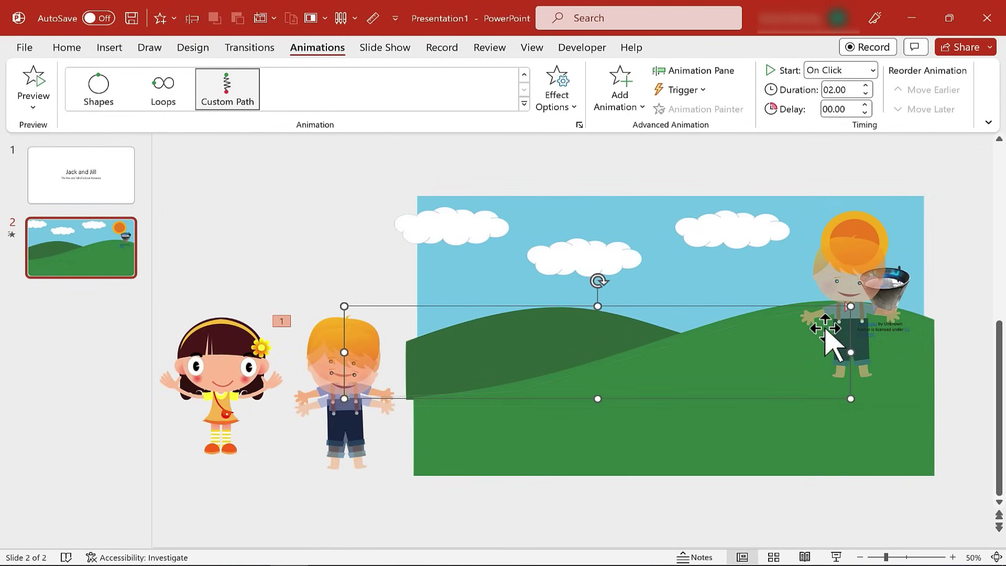
# - Adjust the boy's path so it ends higher on the hill near the pail
pyautogui.click(366, 254)
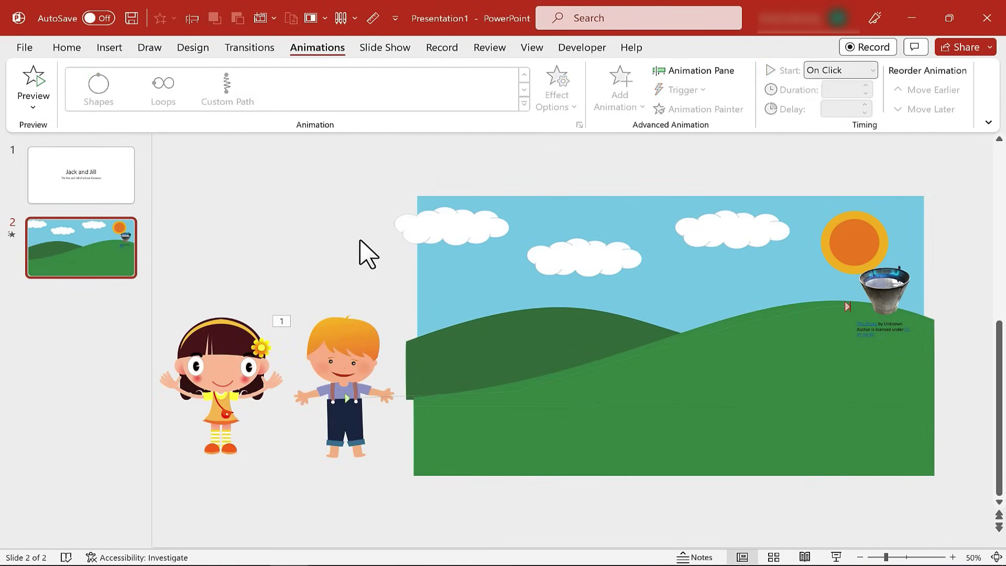
pyautogui.click(380, 416)
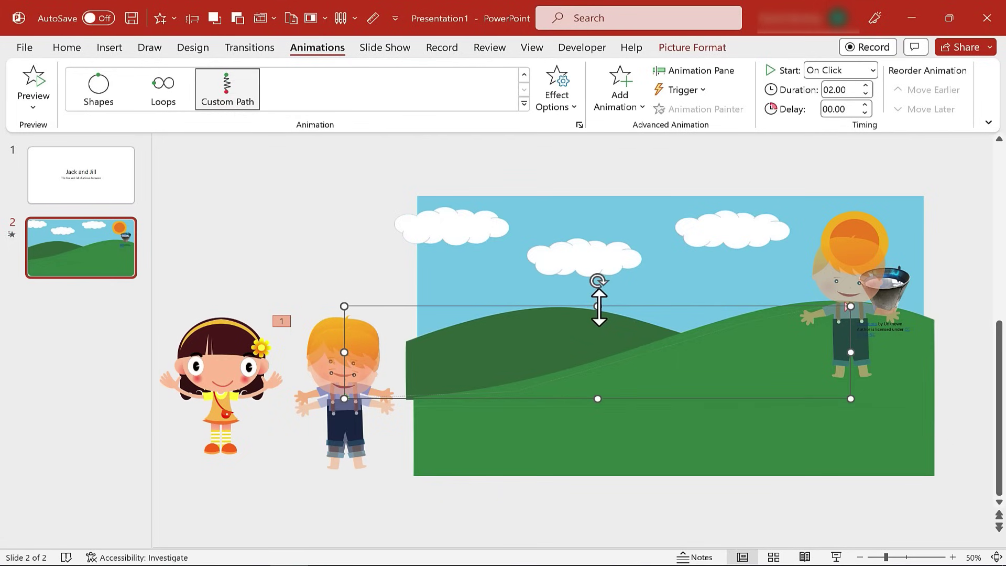
pyautogui.click(666, 299)
pyautogui.click(658, 294)
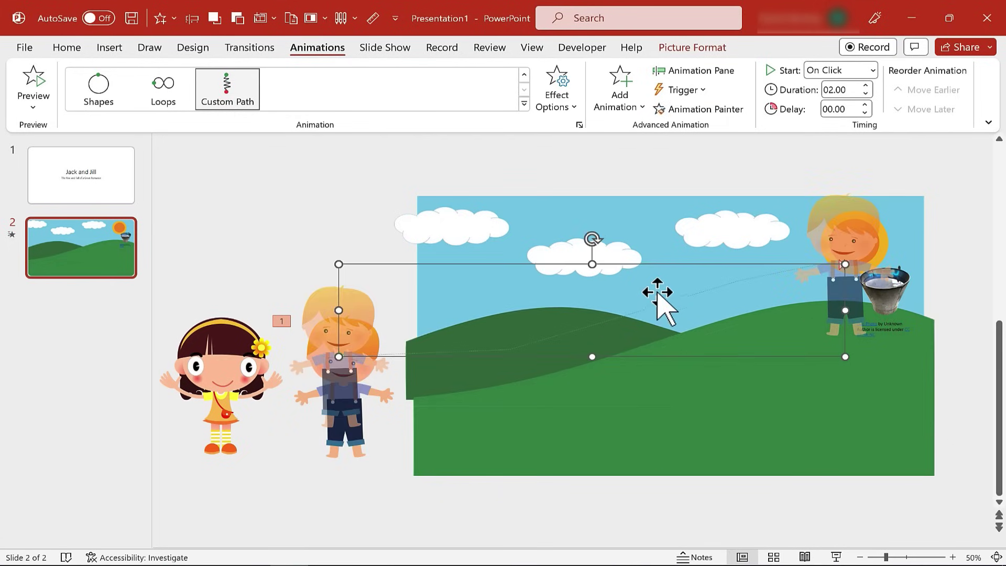
pyautogui.moveTo(650, 266); pyautogui.dragTo(649, 268)
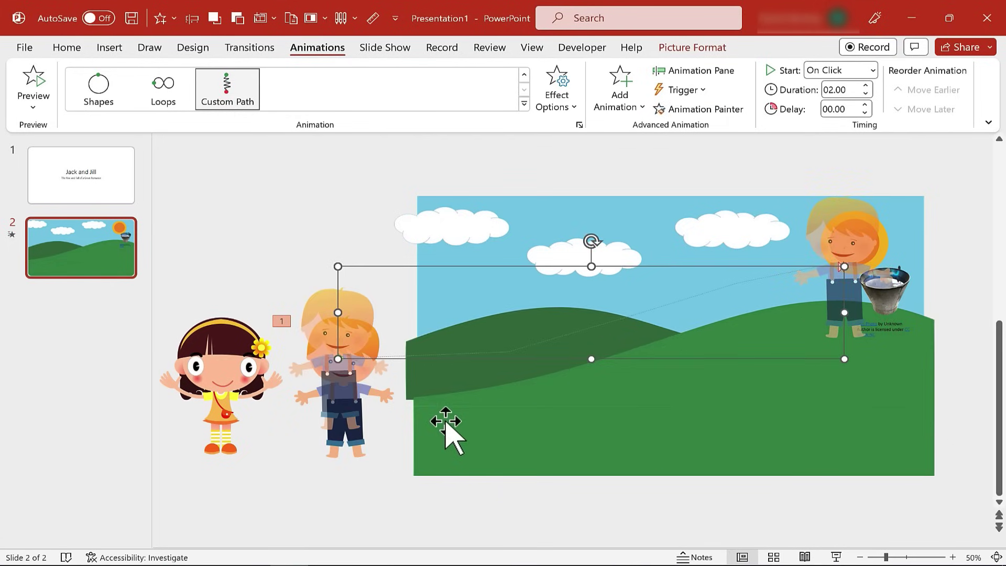
pyautogui.click(535, 160)
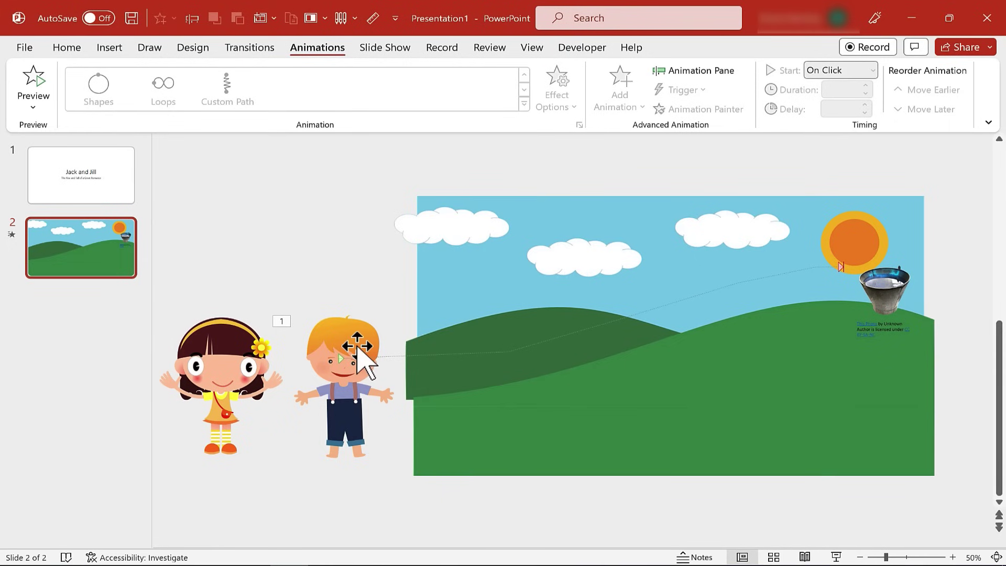
# - Set the boy's motion path to start With Previous
pyautogui.click(357, 350)
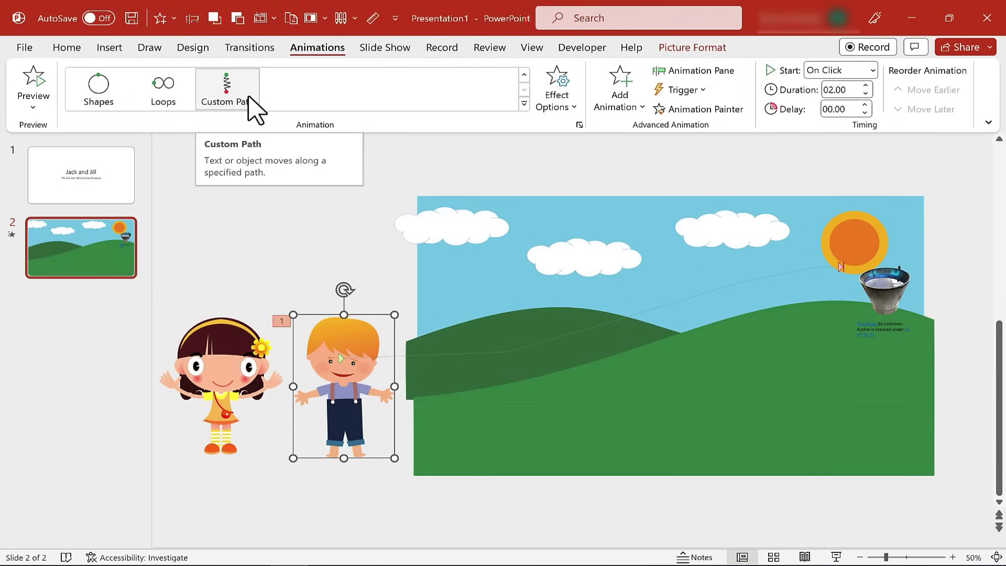
pyautogui.click(570, 108)
pyautogui.click(570, 104)
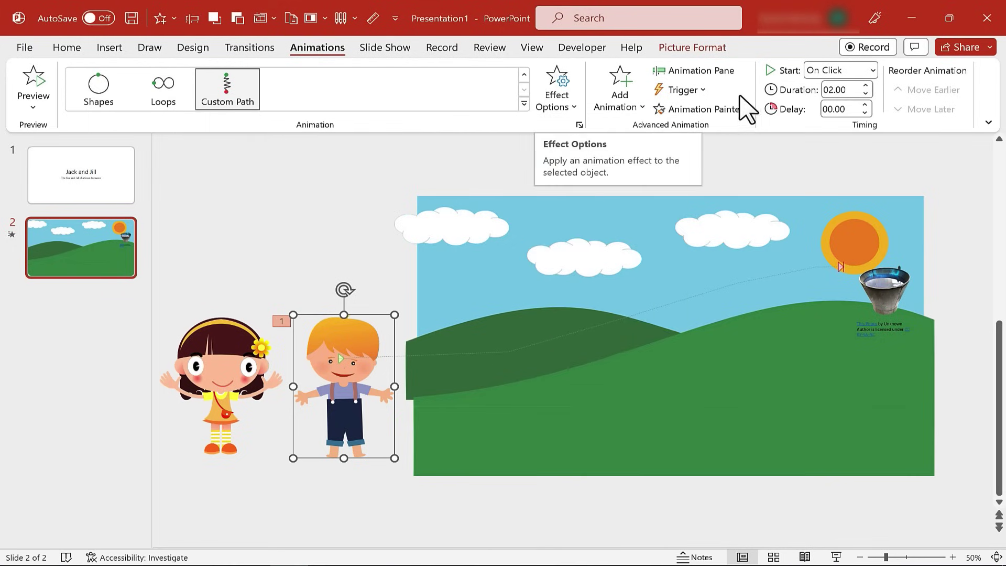
pyautogui.click(864, 71)
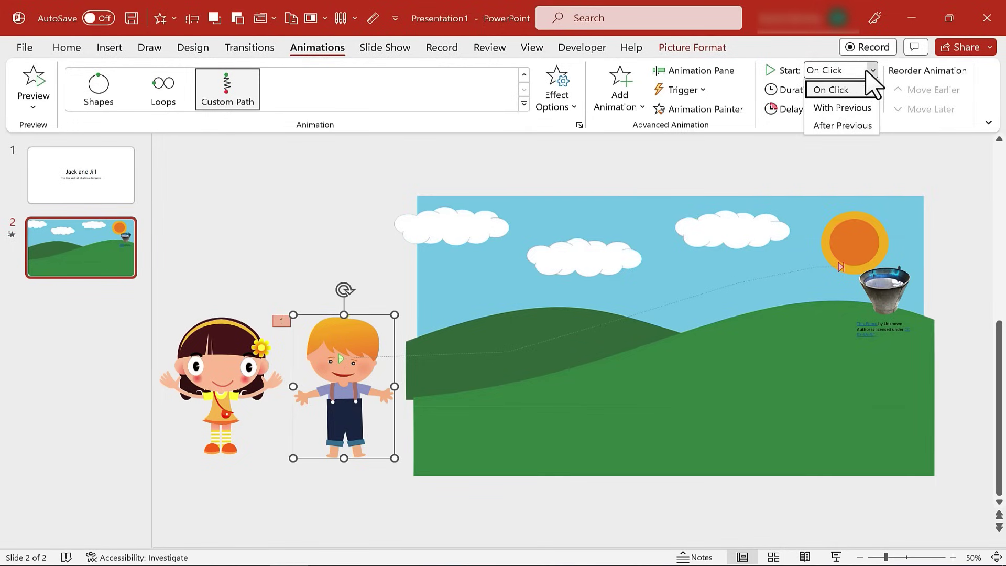
pyautogui.click(859, 108)
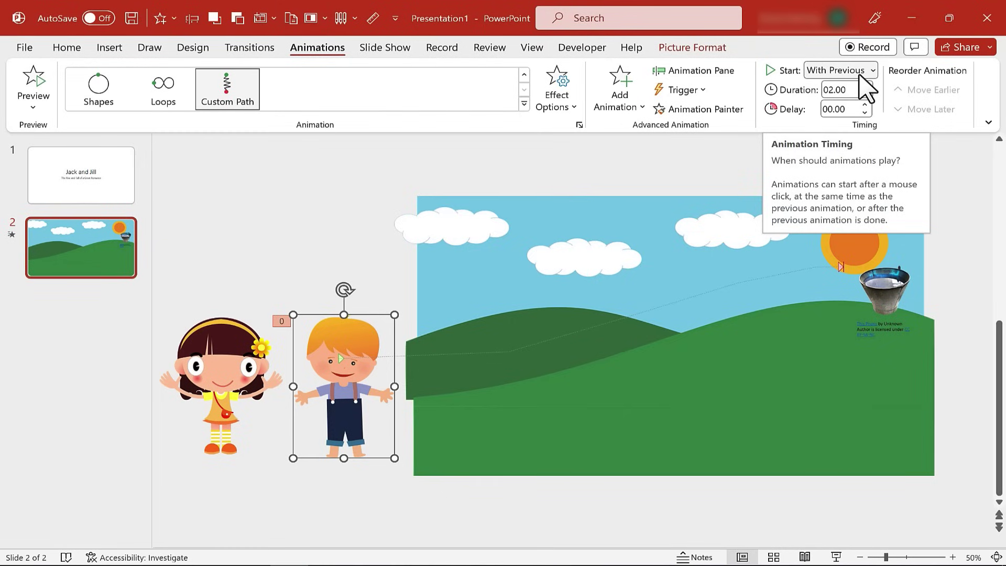
# - Preview the slide's animation and reselect the boy
pyautogui.click(725, 158)
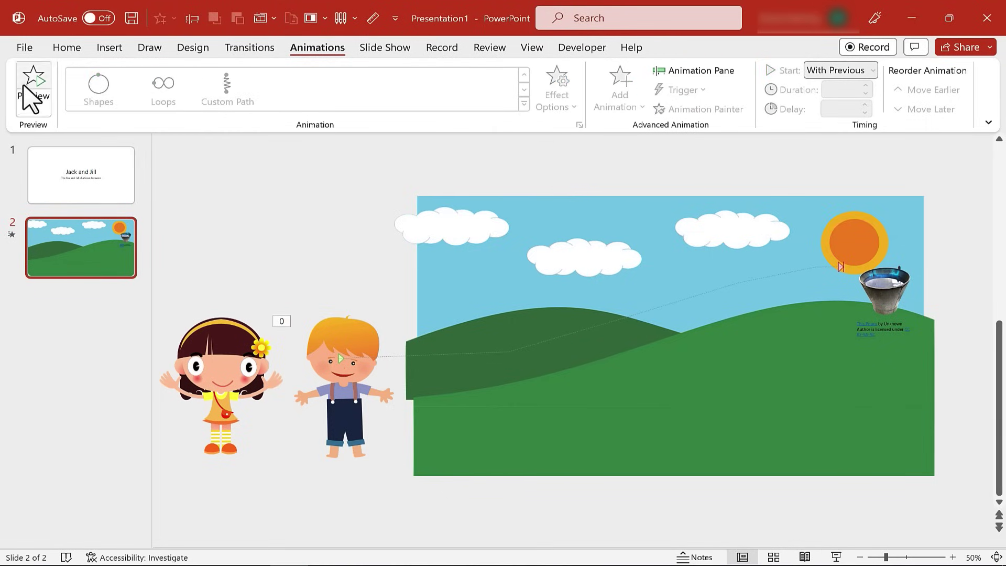
pyautogui.click(31, 97)
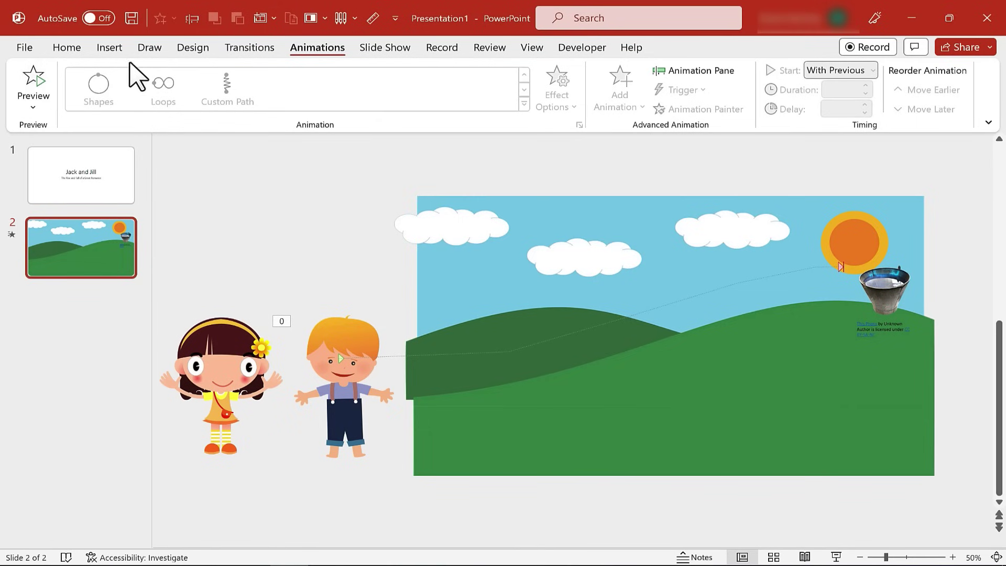
pyautogui.click(346, 411)
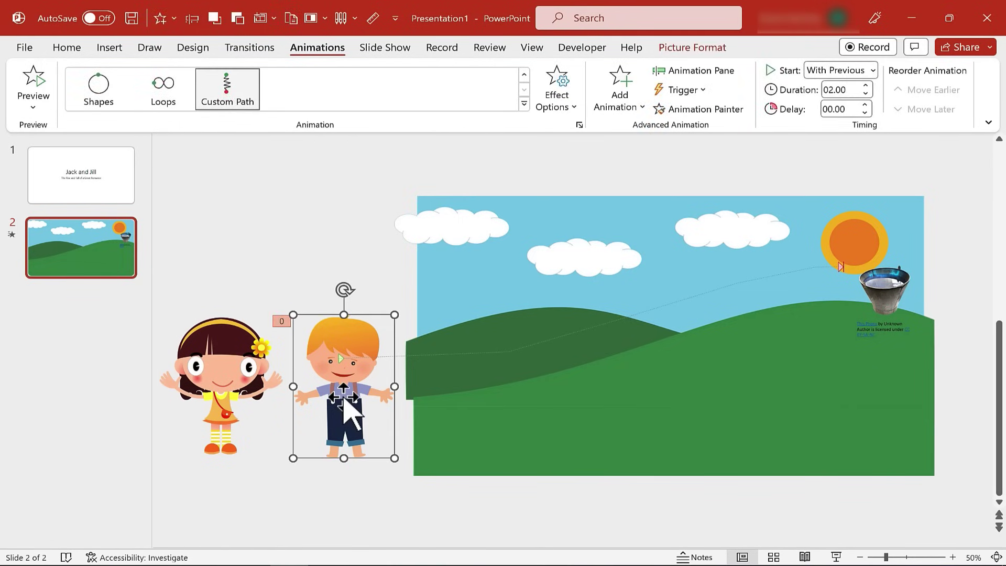
# - Give the boy's climb a 5-second duration and 1.5-second delay, then preview it
pyautogui.click(864, 86)
pyautogui.click(864, 86)
pyautogui.doubleClick(830, 90)
pyautogui.write('5')
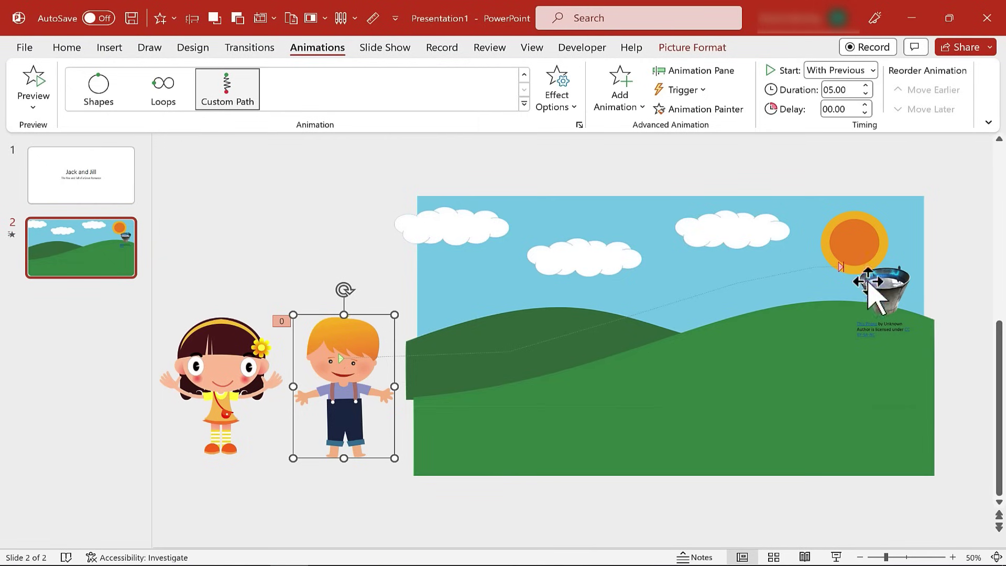
pyautogui.click(864, 105)
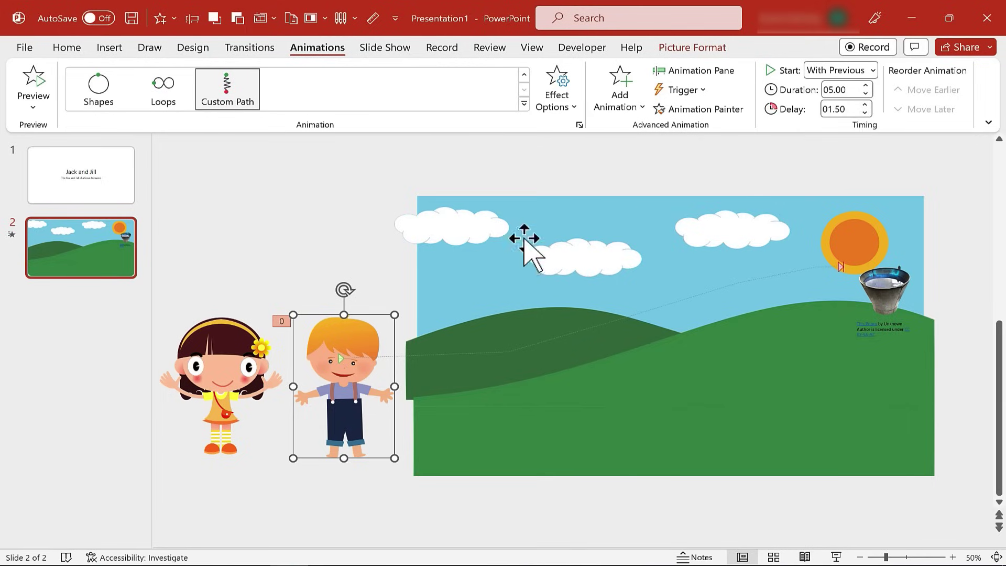
pyautogui.click(336, 239)
pyautogui.click(33, 83)
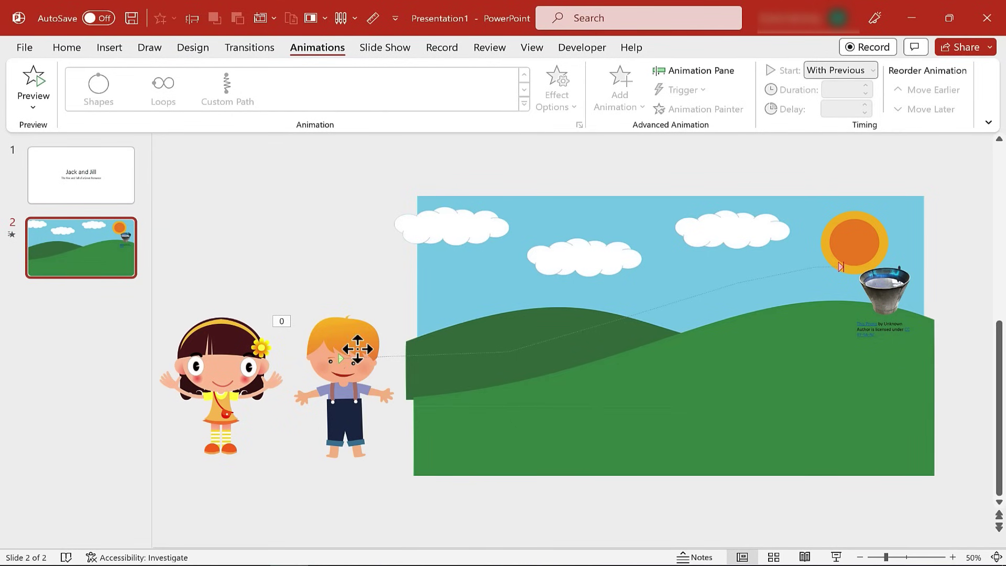
# - Select the boy and show the Animation Pane listing the slide's animations
pyautogui.click(357, 343)
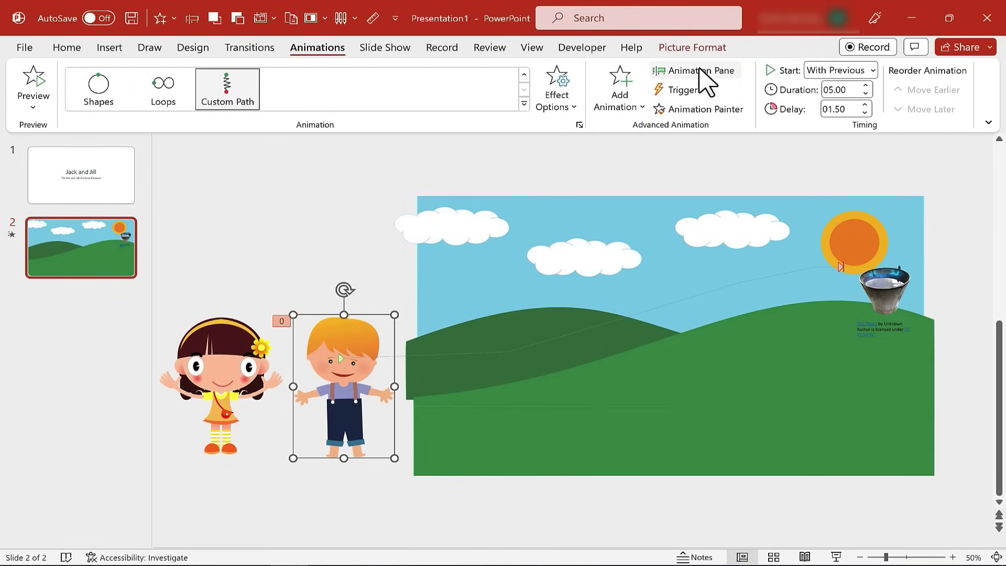
pyautogui.click(700, 69)
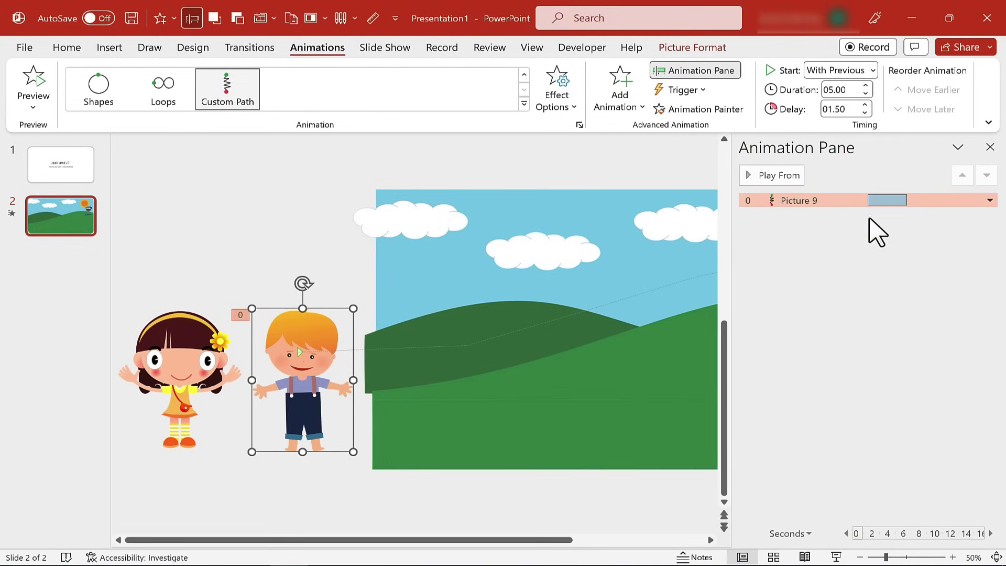
pyautogui.moveTo(537, 539); pyautogui.dragTo(578, 539)
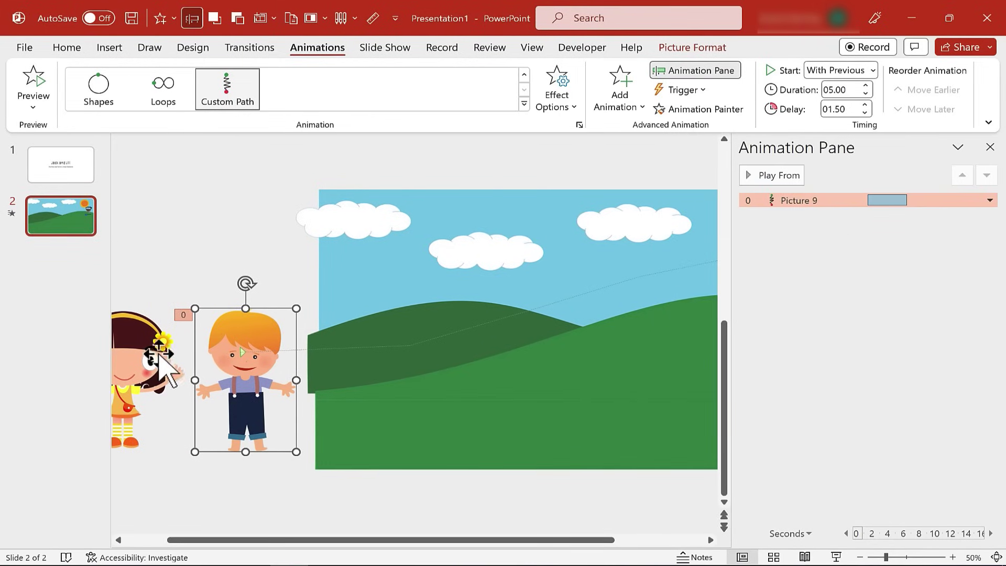
# - Draw a custom motion path for the girl from her position to near the hilltop
pyautogui.click(131, 360)
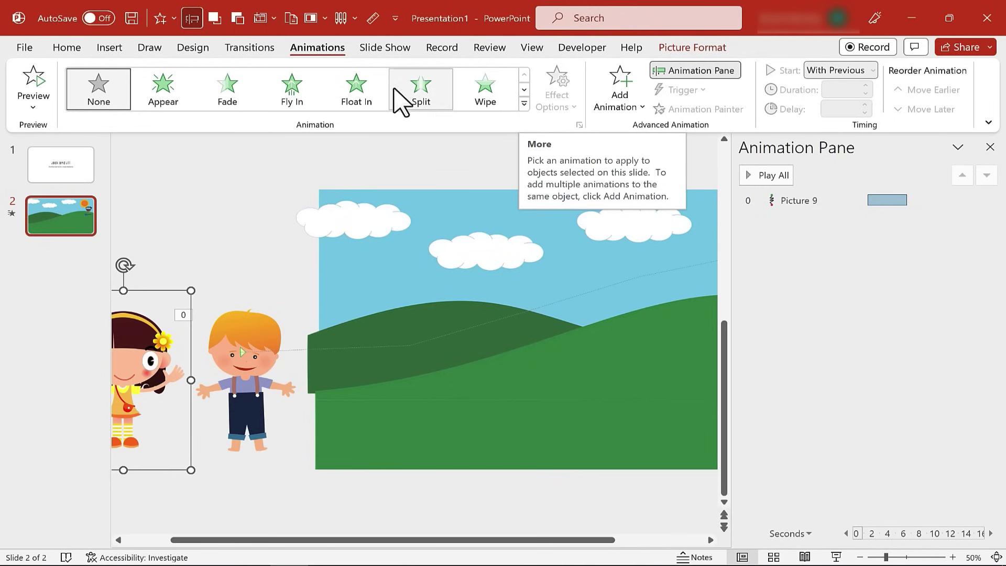
pyautogui.click(523, 103)
pyautogui.scroll(-3, 490, 262)
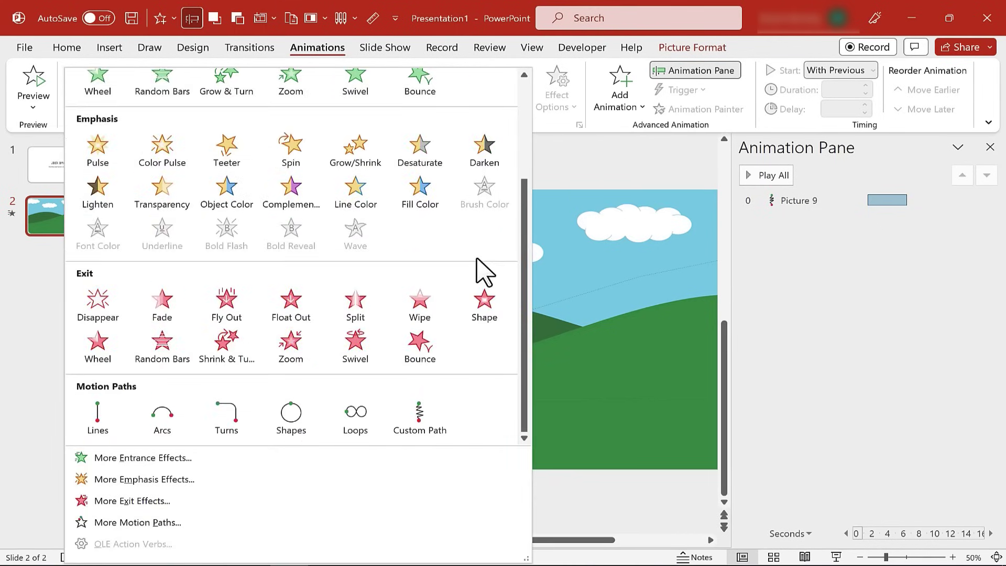
pyautogui.click(420, 417)
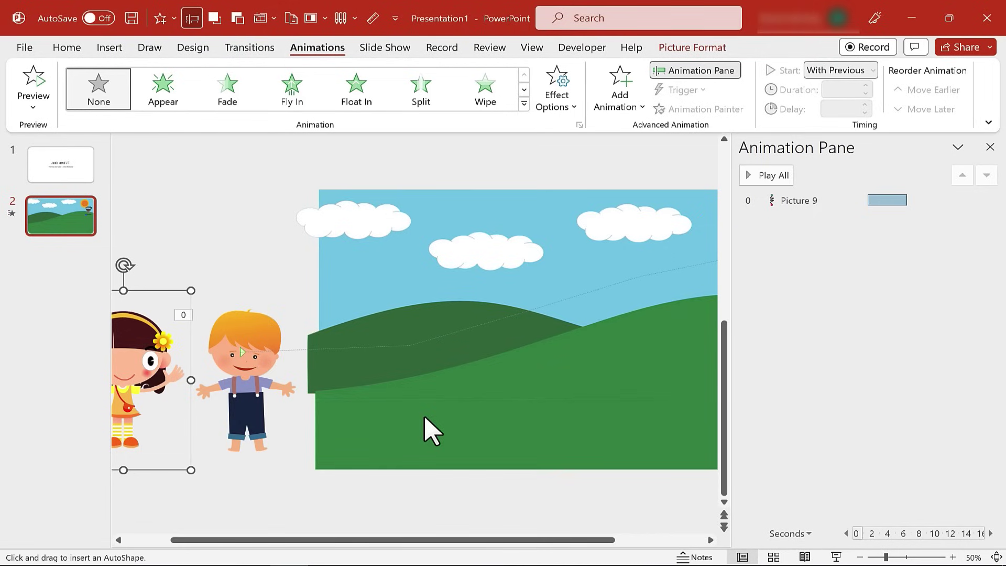
pyautogui.click(126, 378)
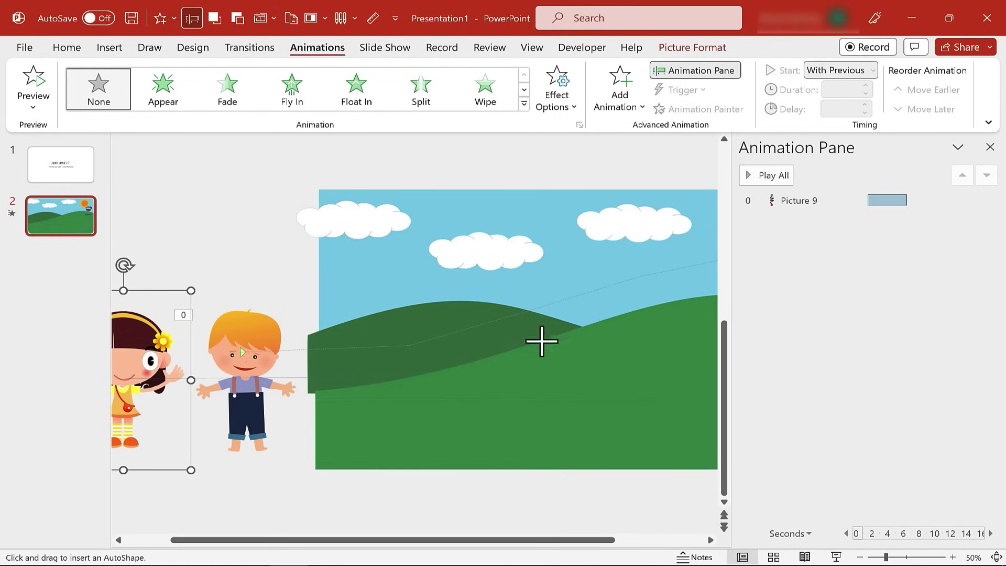
pyautogui.click(675, 287)
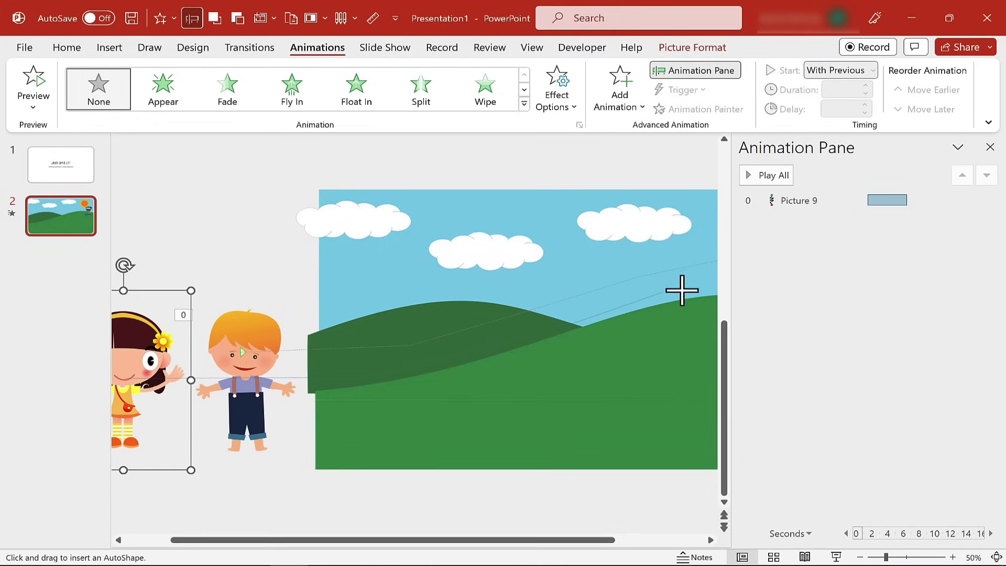
pyautogui.click(713, 284)
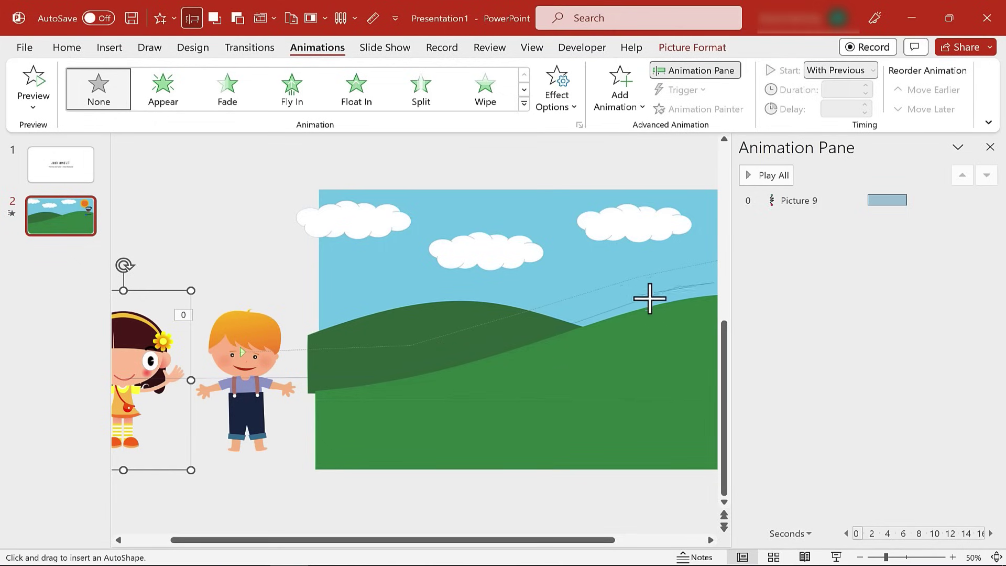
pyautogui.doubleClick(678, 292)
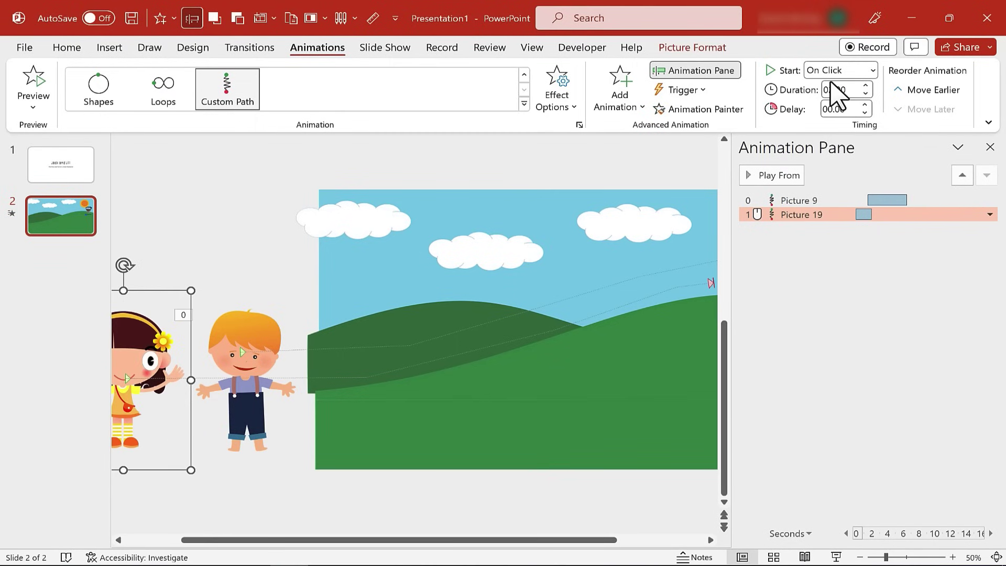
# - Set the girl's path to With Previous, 4 seconds long after a 2-second delay, and preview
pyautogui.click(860, 70)
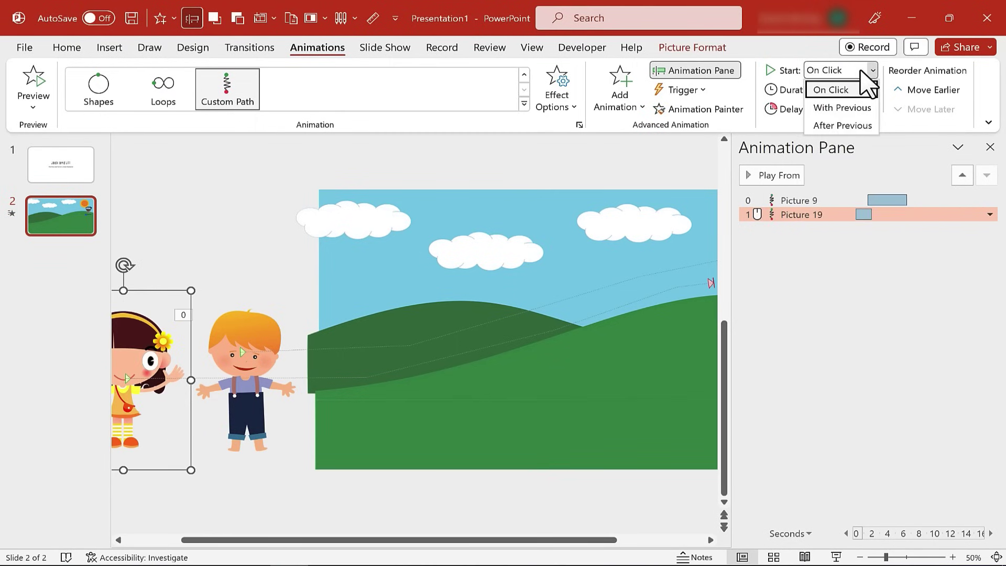
pyautogui.click(856, 110)
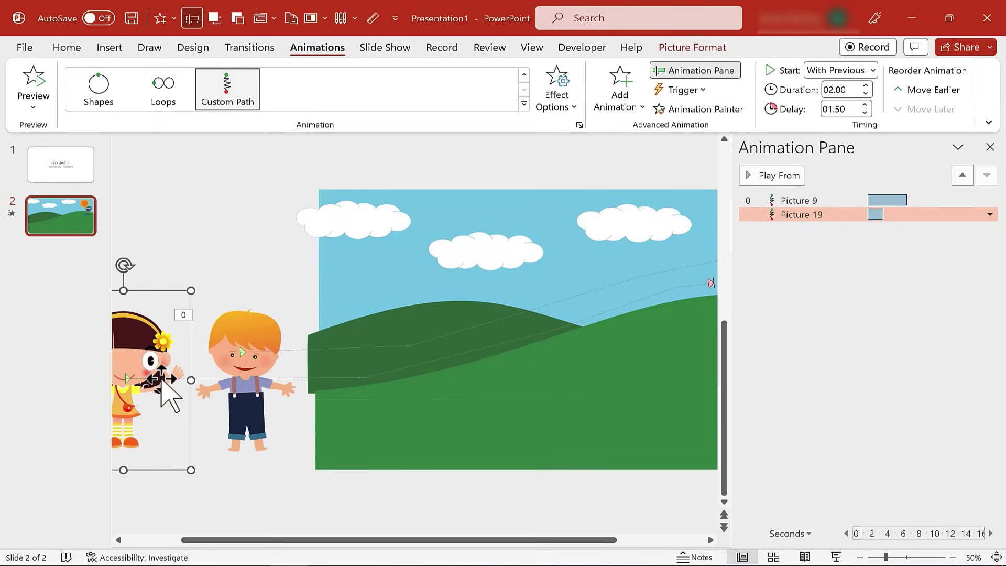
pyautogui.click(866, 85)
pyautogui.click(866, 85)
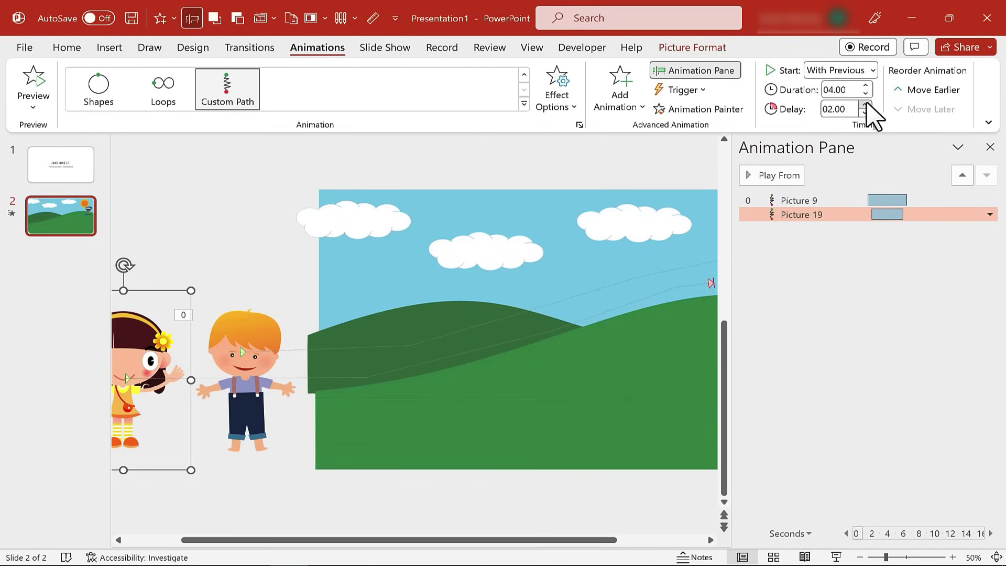
pyautogui.click(265, 162)
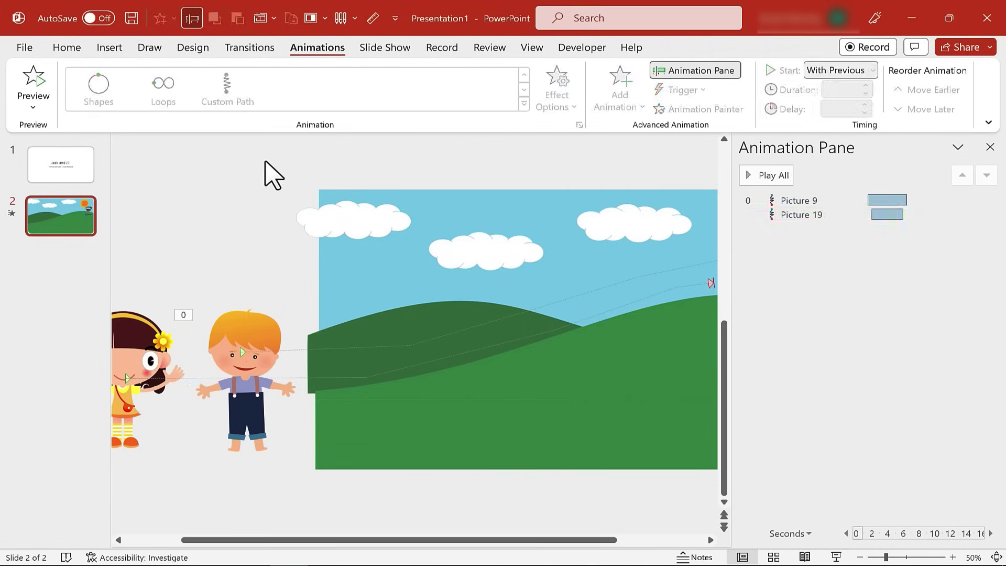
pyautogui.click(25, 90)
# - Compare the Picture 9 and Picture 19 path entries in the Animation Pane, leaving options unchanged
pyautogui.click(819, 204)
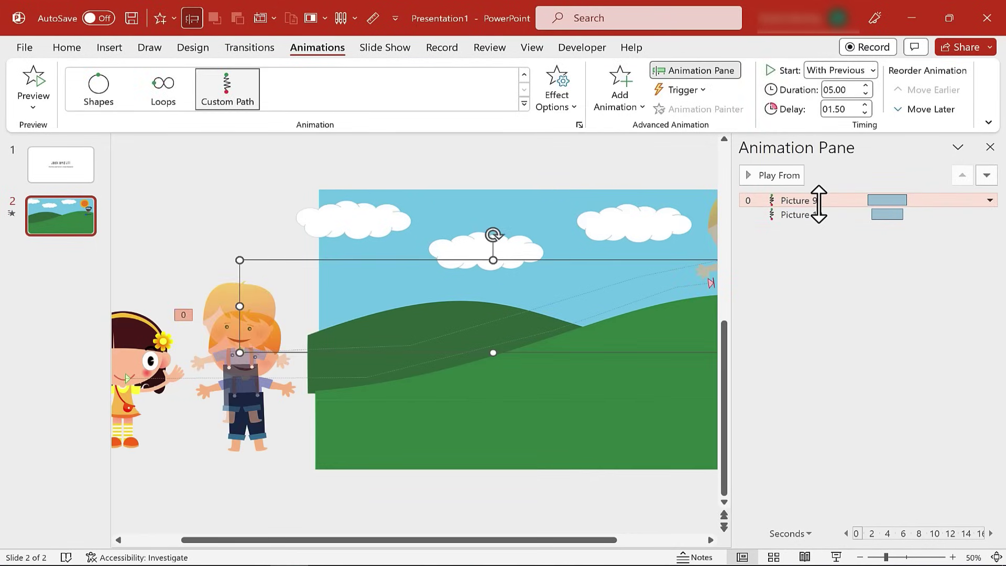
pyautogui.click(813, 216)
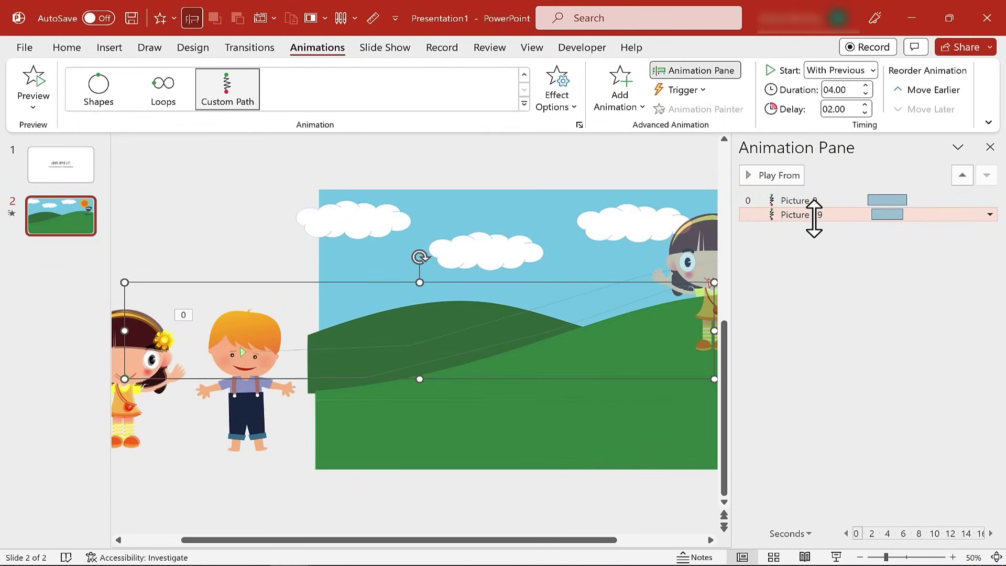
pyautogui.click(907, 238)
pyautogui.click(985, 213)
pyautogui.click(935, 199)
pyautogui.click(978, 213)
pyautogui.click(989, 215)
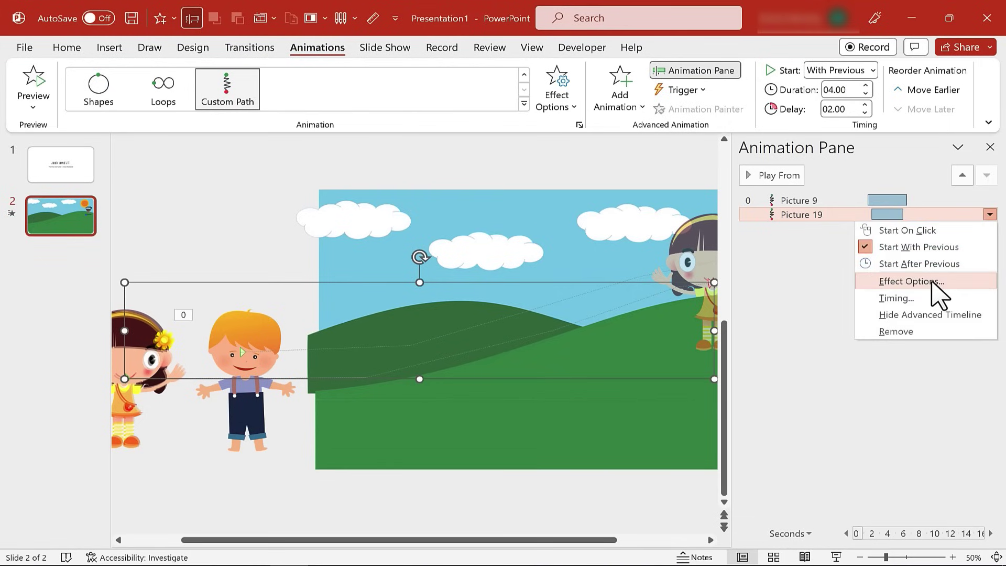
pyautogui.click(815, 262)
pyautogui.click(811, 214)
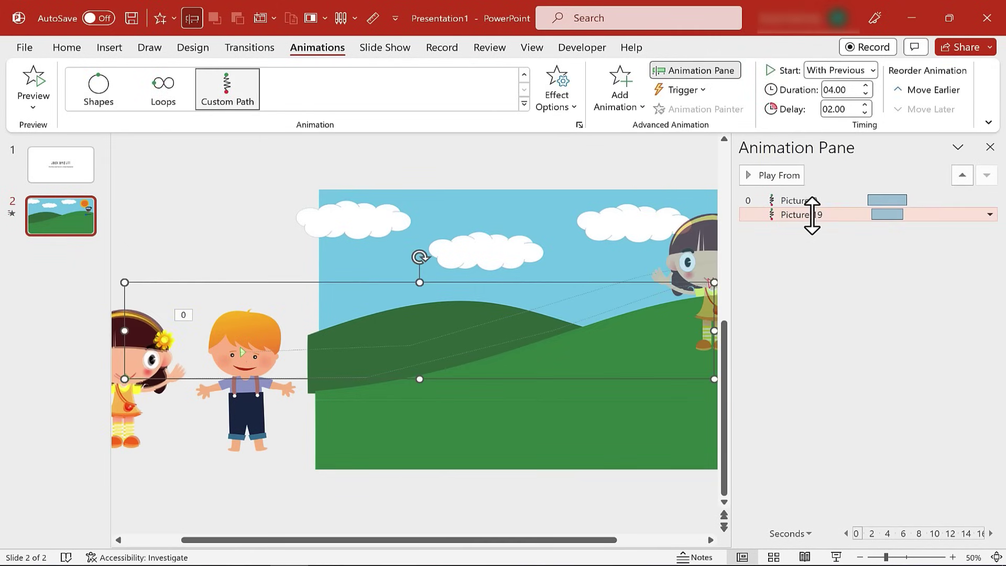
# - Reorder the animations so the boy's Picture 9 path stays first in the list
pyautogui.moveTo(816, 203); pyautogui.dragTo(854, 198)
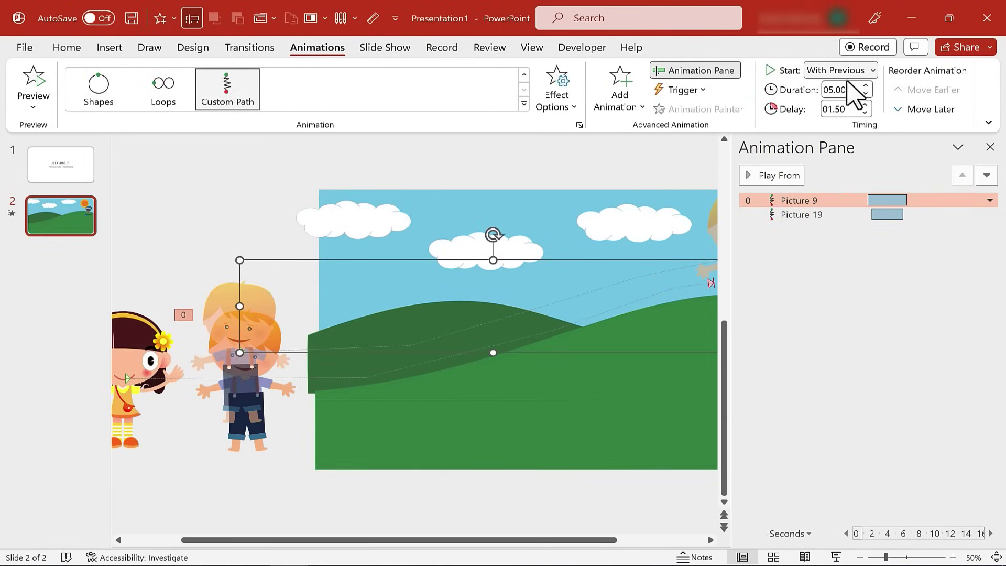
pyautogui.click(821, 226)
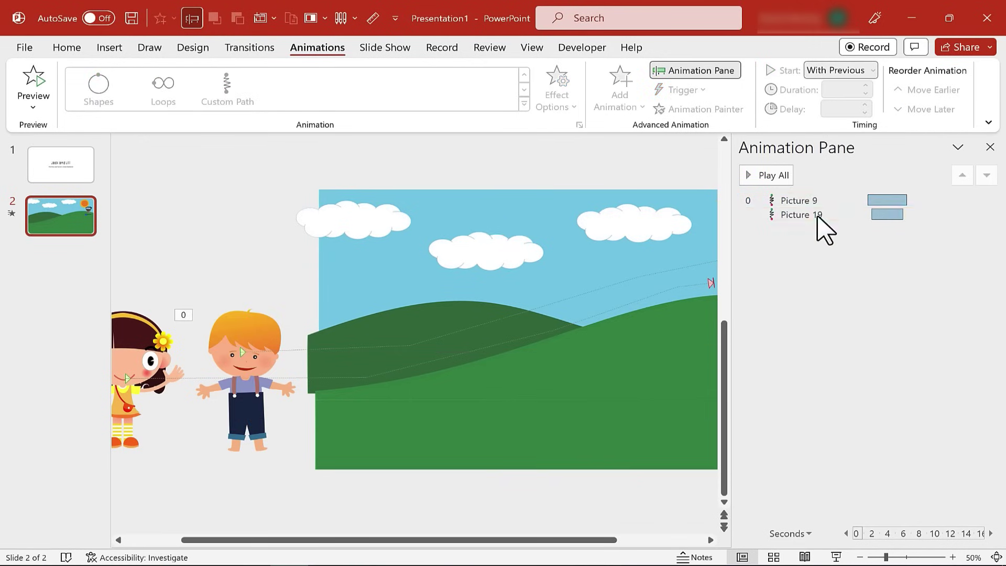
pyautogui.click(797, 202)
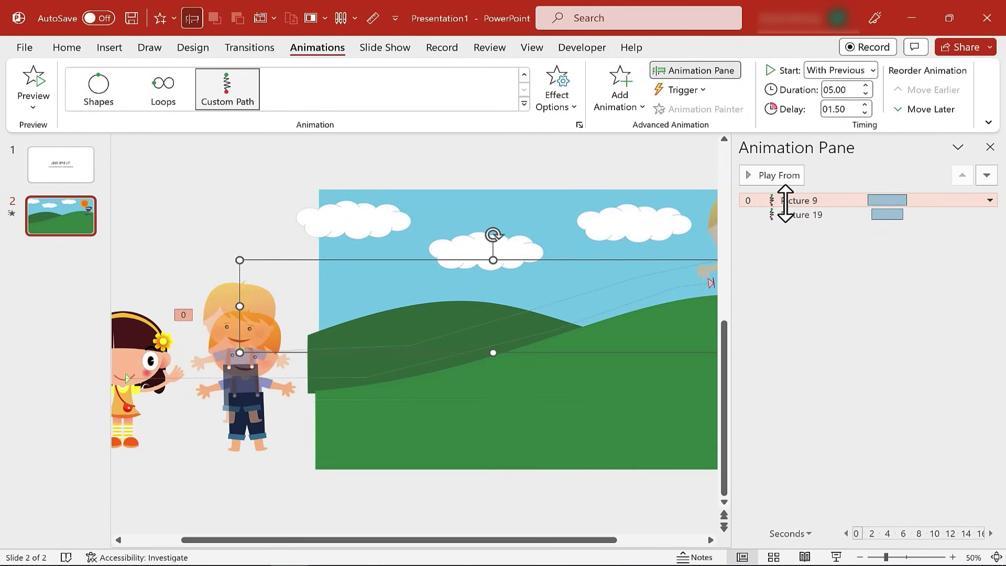
pyautogui.moveTo(781, 199)
pyautogui.mouseDown()
pyautogui.moveTo(776, 226)
pyautogui.moveTo(789, 200)
pyautogui.mouseUp()
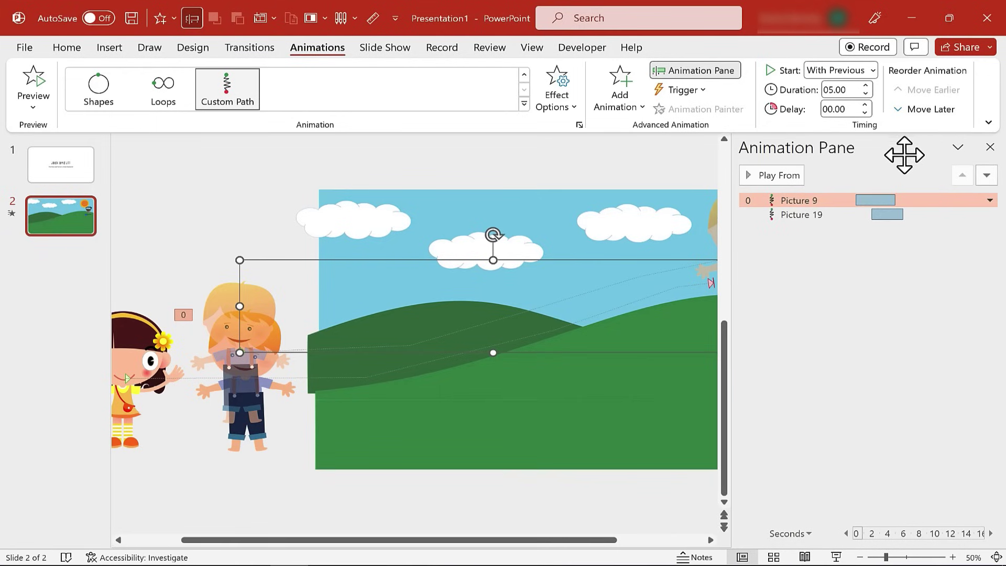
pyautogui.click(925, 109)
pyautogui.click(921, 93)
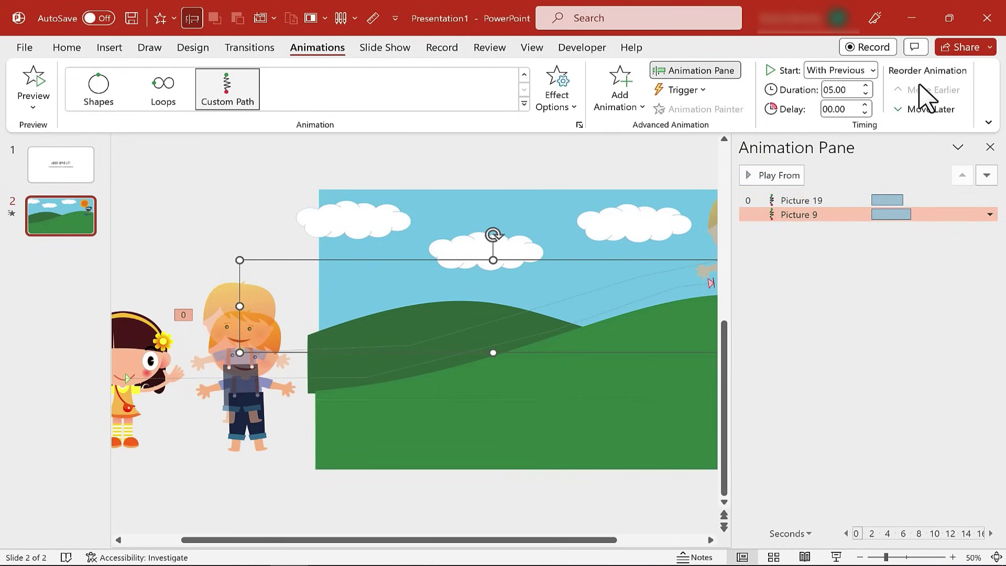
# - Scroll the slide view back and select the boy picture
pyautogui.click(607, 541)
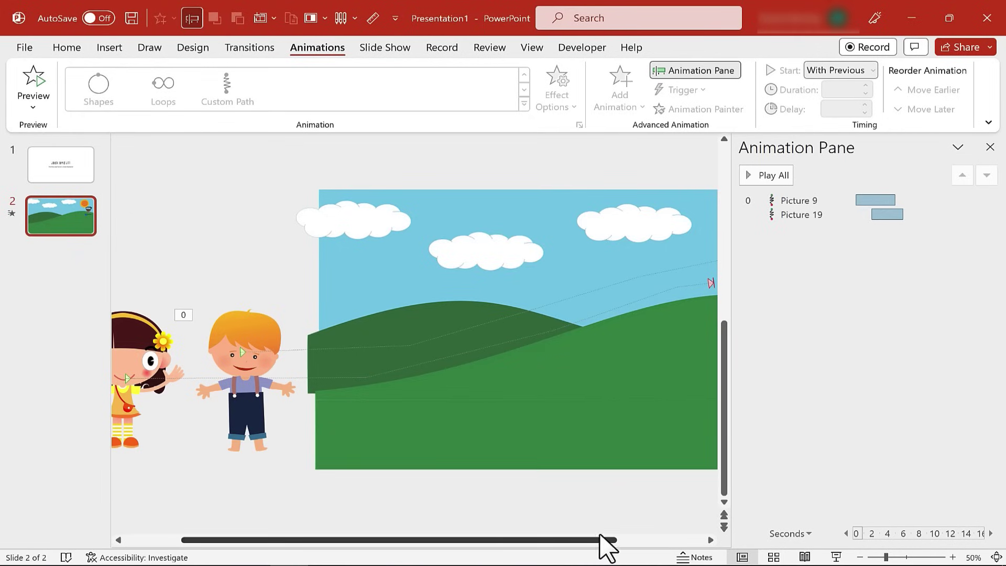
pyautogui.moveTo(579, 542); pyautogui.dragTo(695, 538)
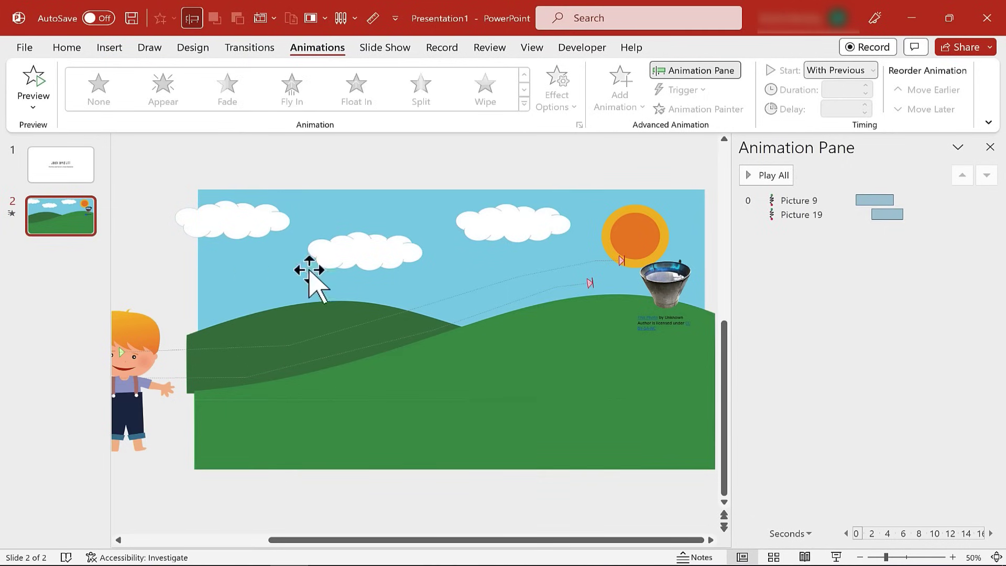
pyautogui.hscroll(-3, 471, 309)
pyautogui.click(325, 311)
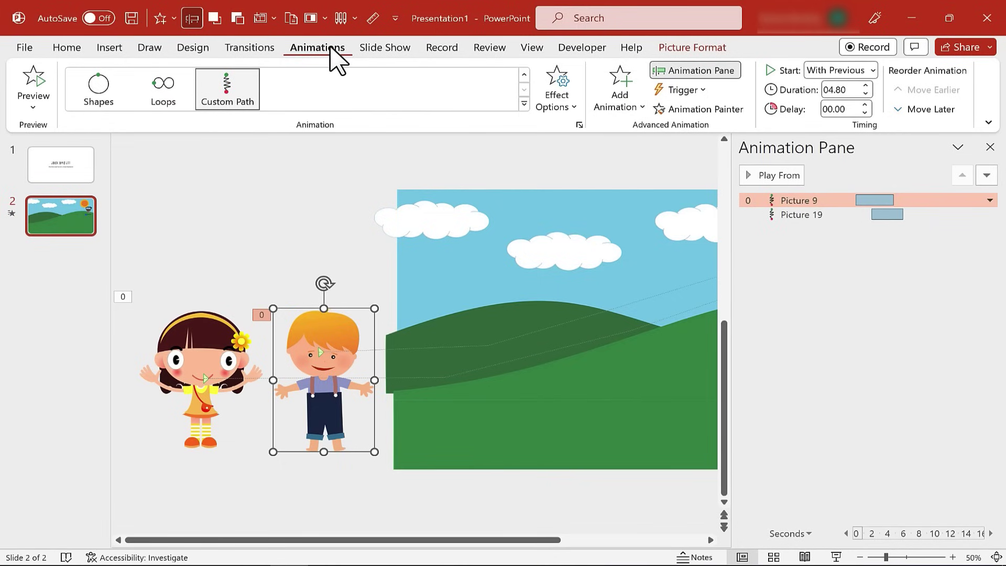
# - Add a Spin emphasis to the boy starting After Previous, preview, and shorten it to 1 second
pyautogui.click(632, 104)
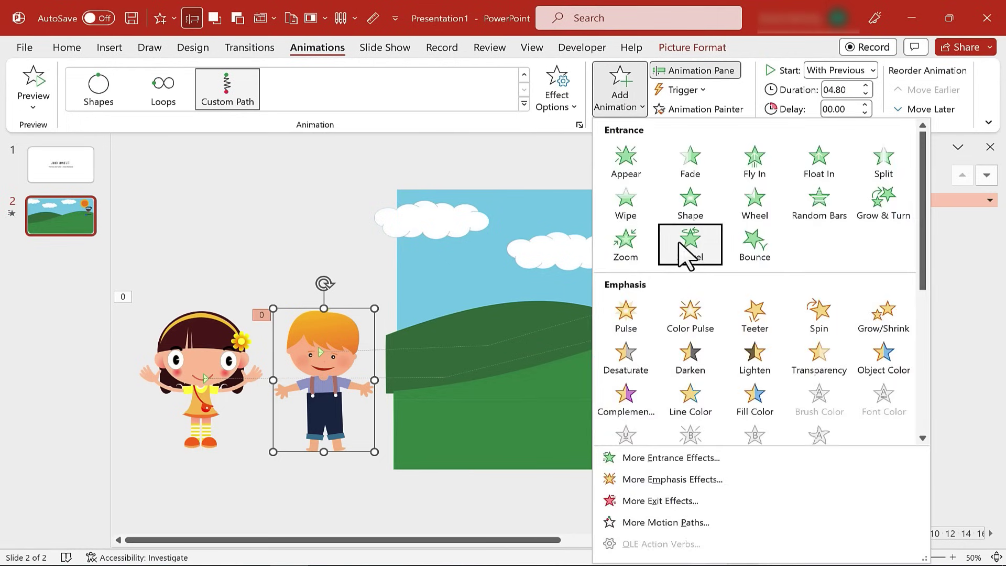
pyautogui.click(826, 322)
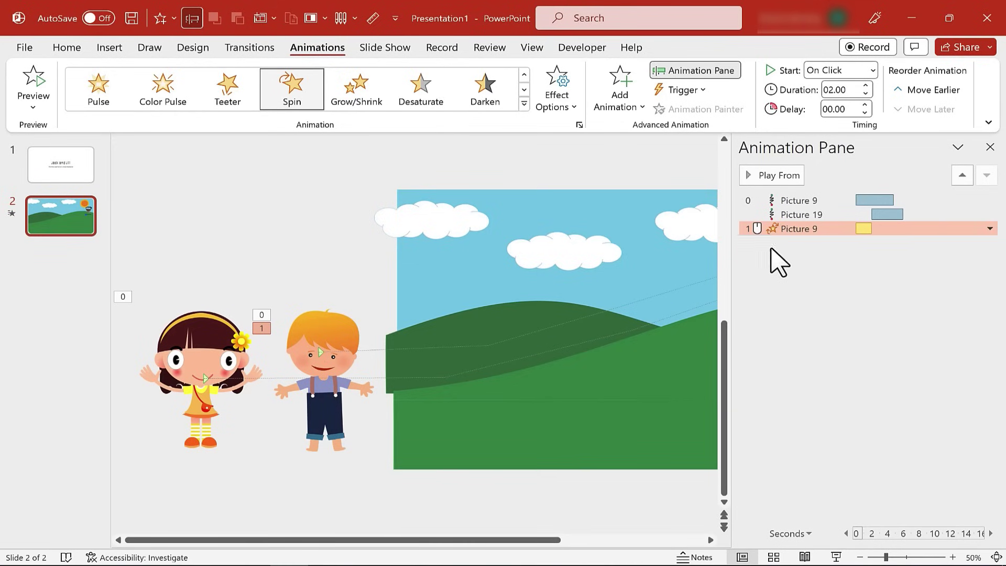
pyautogui.click(858, 70)
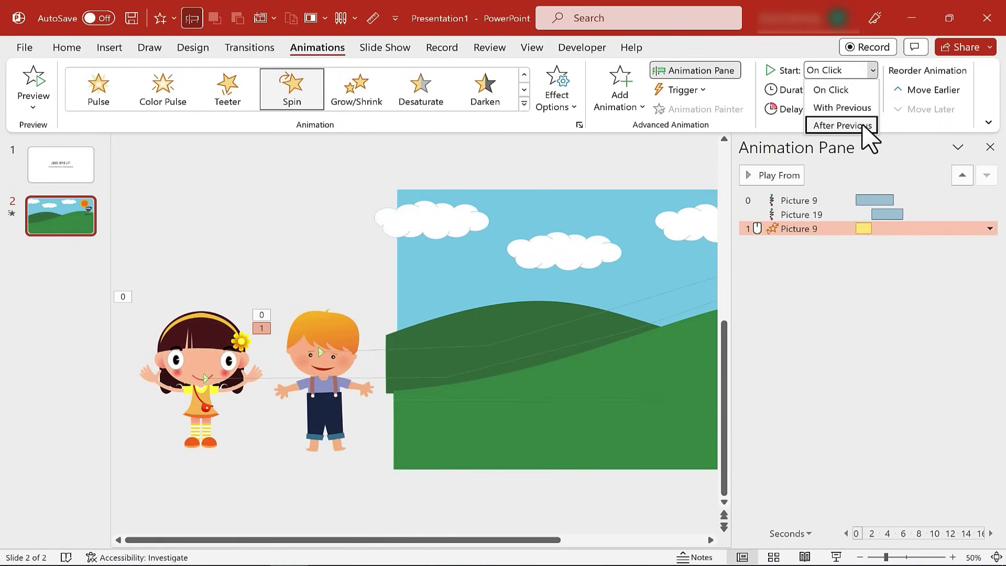
pyautogui.click(842, 125)
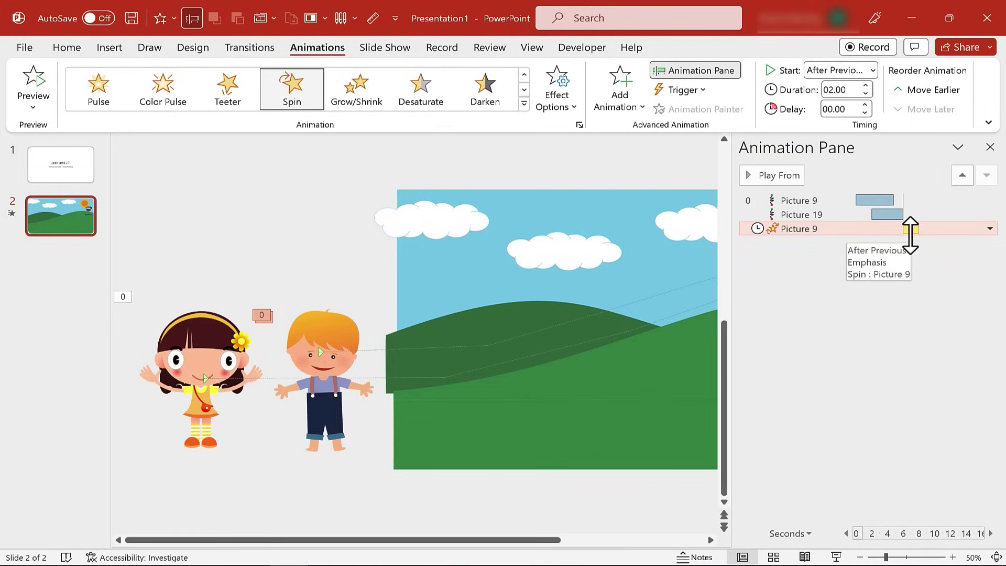
pyautogui.click(34, 84)
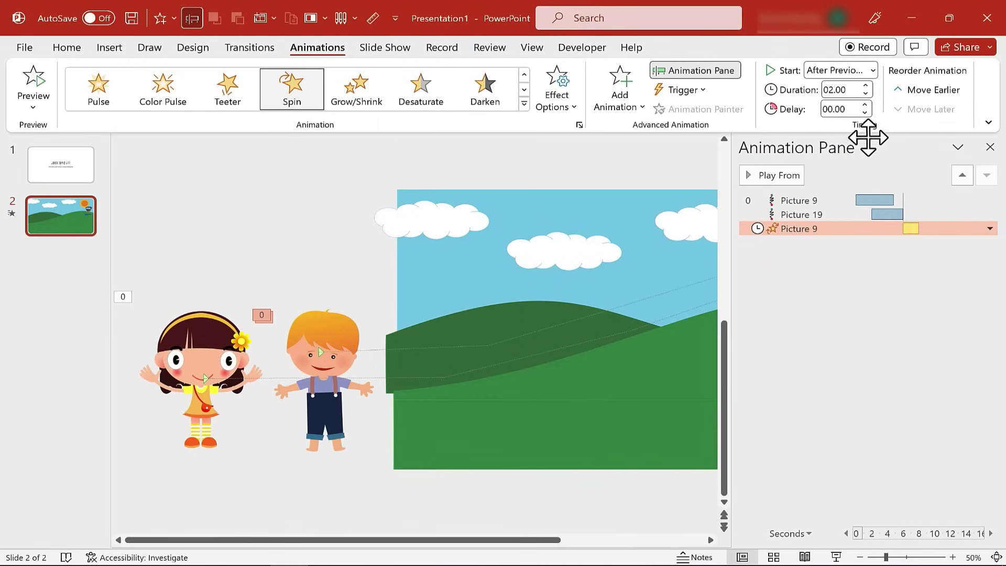
pyautogui.click(865, 94)
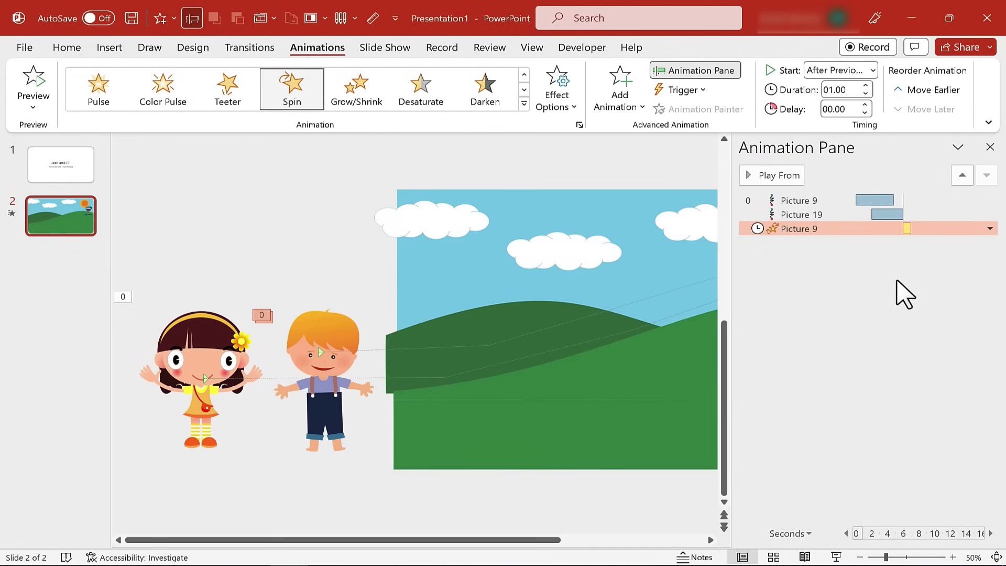
# - Draw a second custom path for the boy from the bucket on the hilltop down the hillside
pyautogui.click(623, 86)
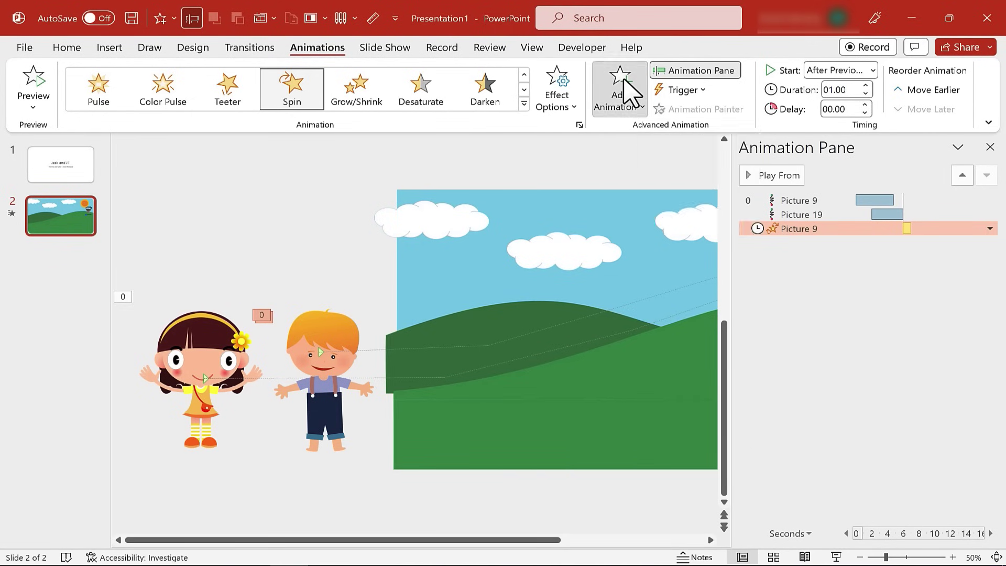
pyautogui.scroll(-6, 755, 235)
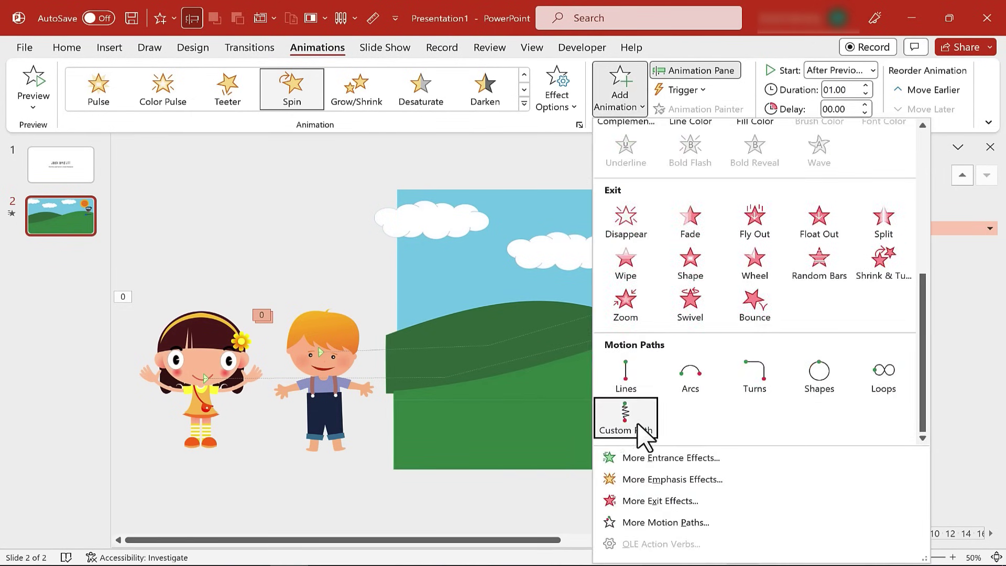
pyautogui.click(620, 422)
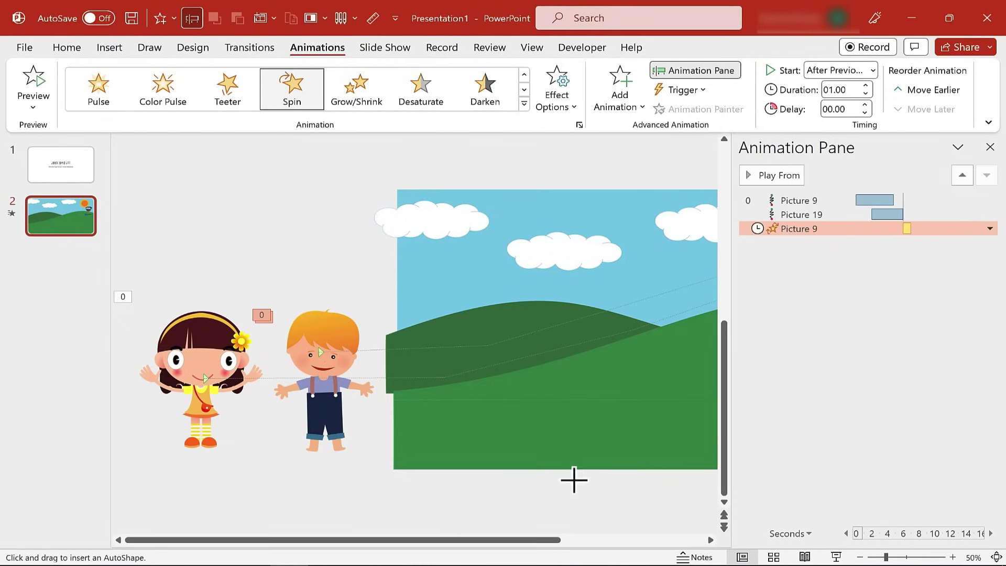
pyautogui.moveTo(493, 551); pyautogui.dragTo(641, 547)
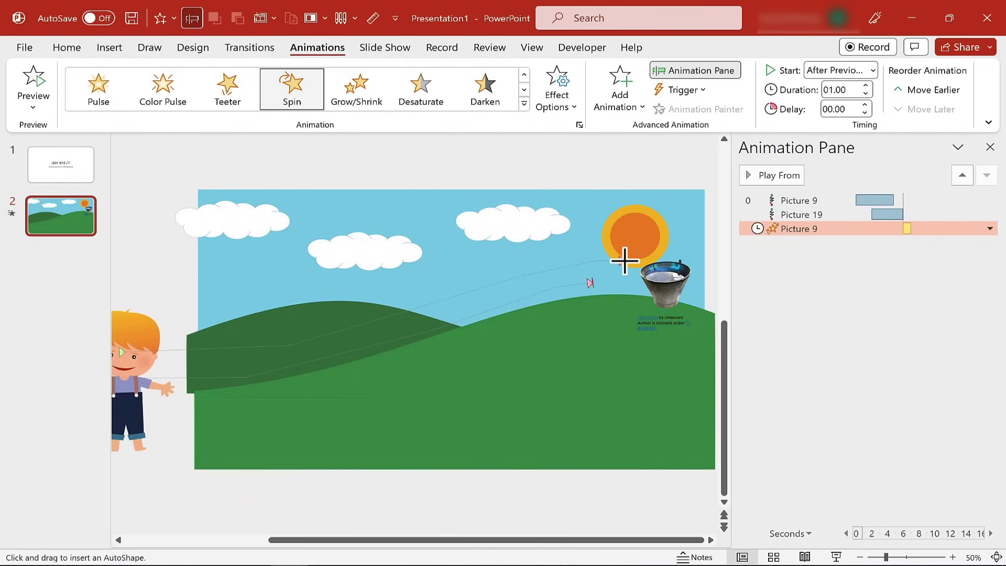
pyautogui.click(605, 275)
pyautogui.click(165, 368)
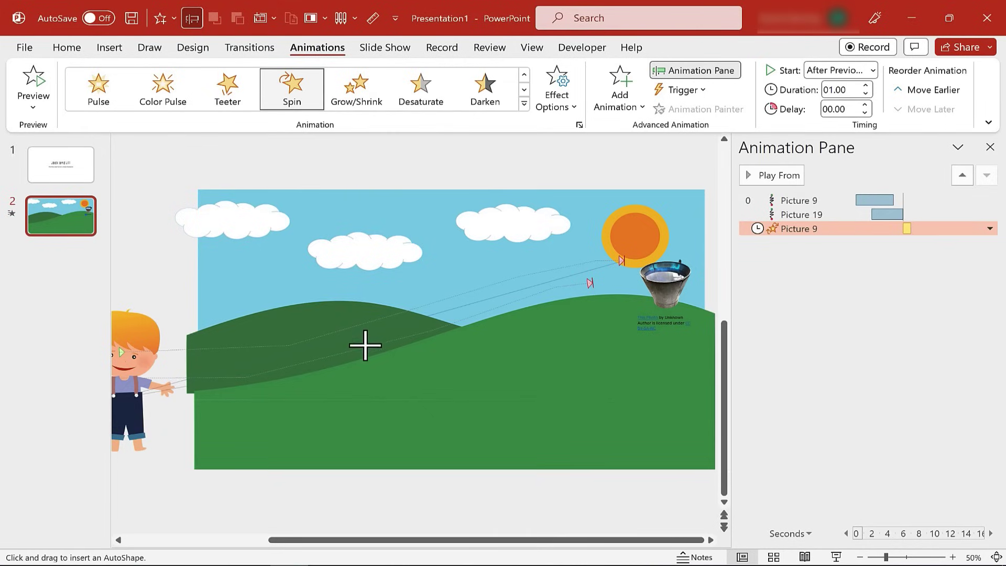
pyautogui.doubleClick(306, 240)
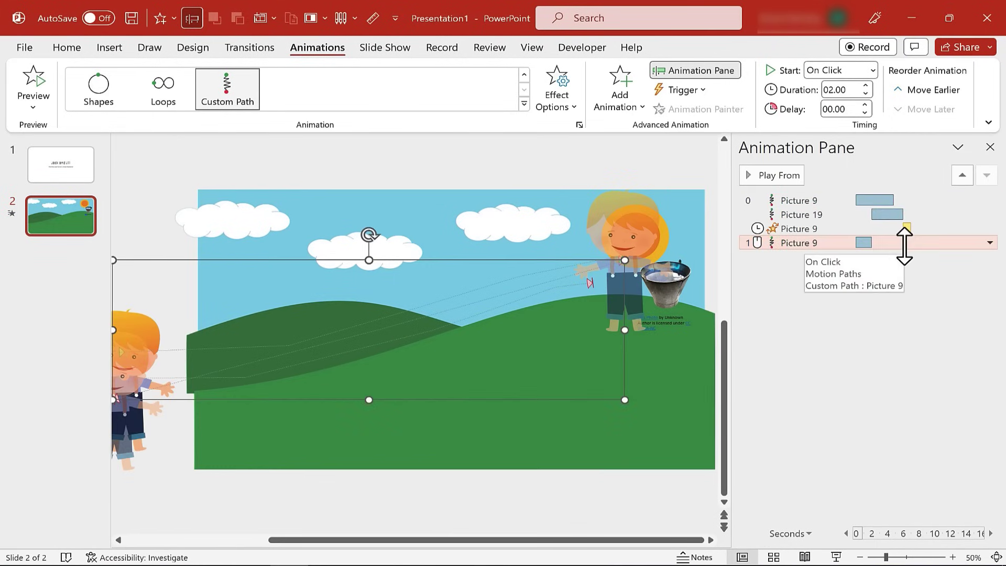
# - Set the boy's fall path to start With Previous, shorten its duration, and preview
pyautogui.click(870, 73)
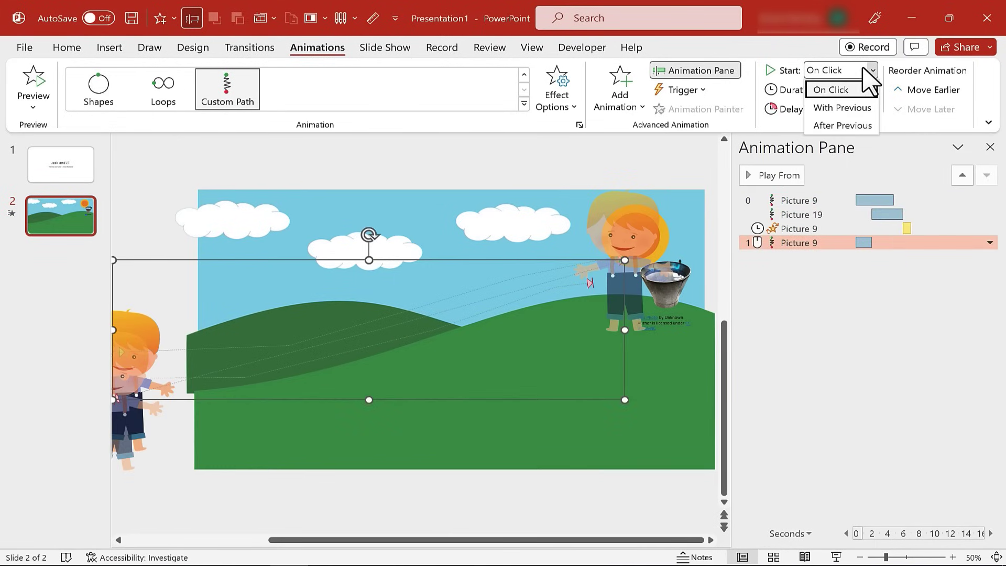
pyautogui.click(848, 108)
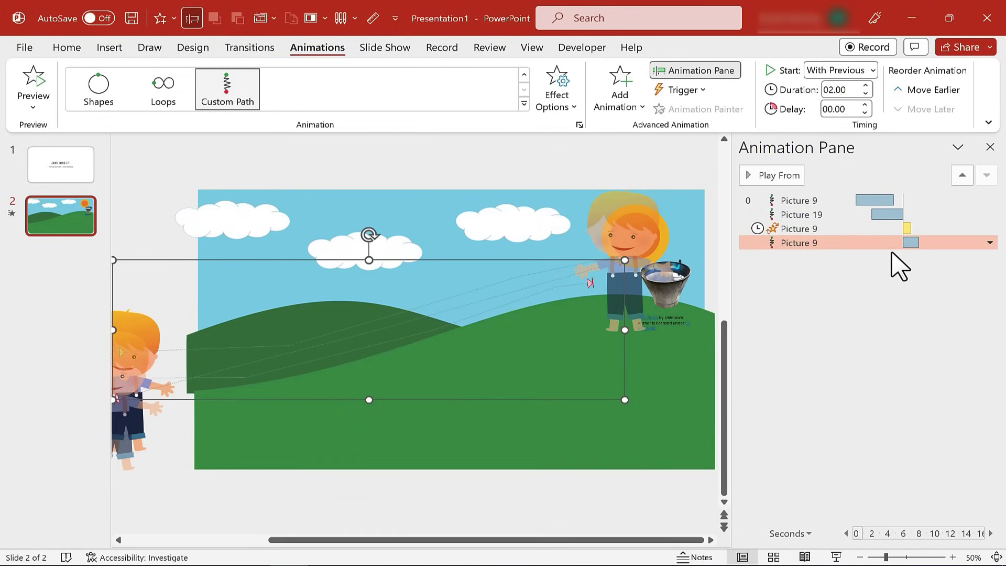
pyautogui.click(866, 94)
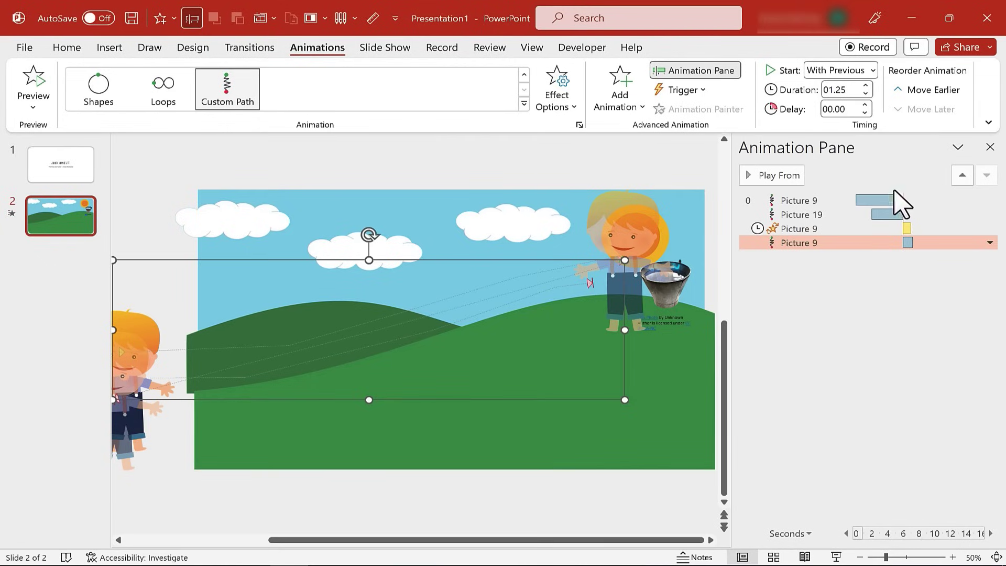
pyautogui.click(932, 364)
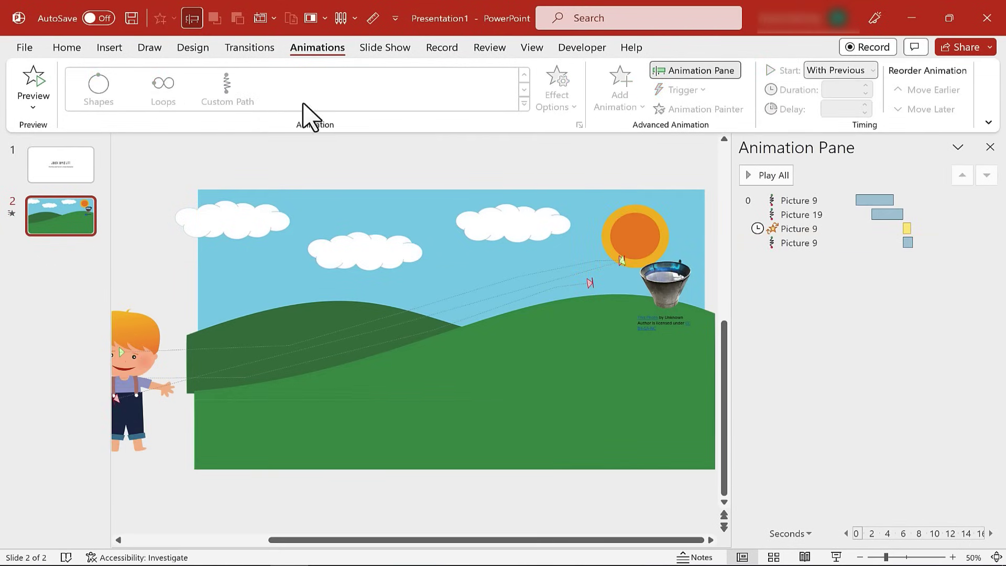
pyautogui.click(35, 89)
# - Record a spoken narration with Record Audio and insert it on slide 2 as 'Recorded Sound'
pyautogui.click(104, 47)
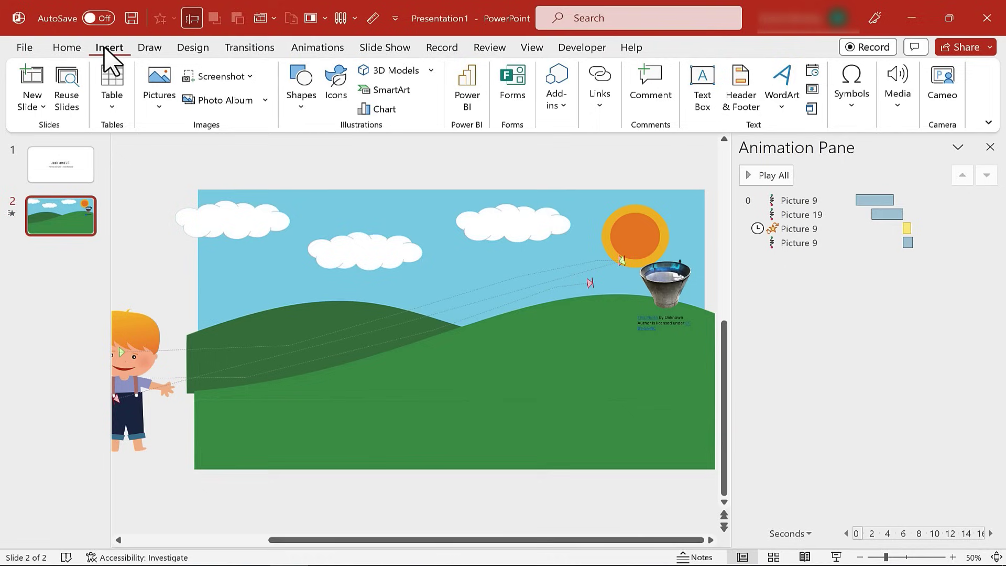
pyautogui.click(899, 112)
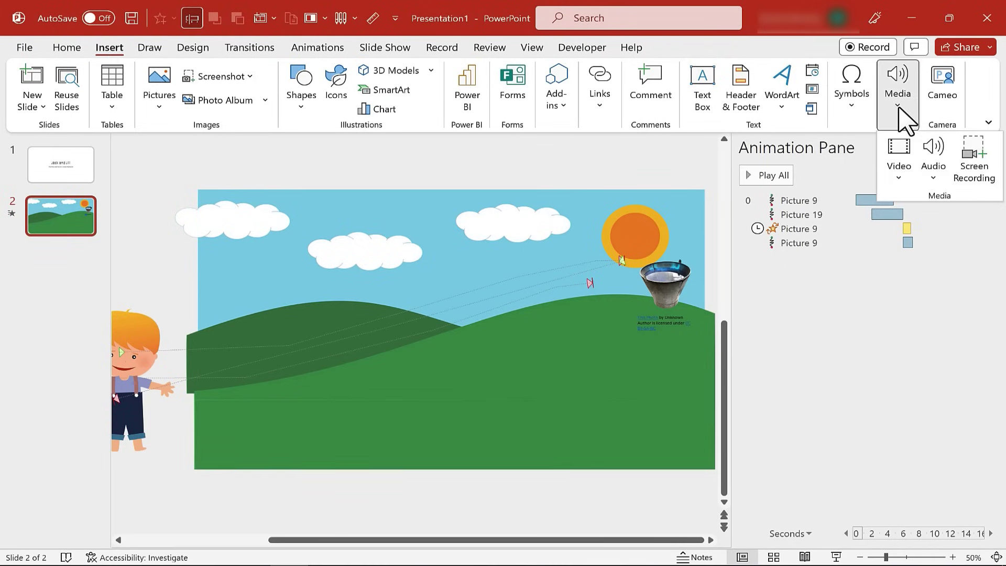
pyautogui.click(935, 157)
pyautogui.click(941, 223)
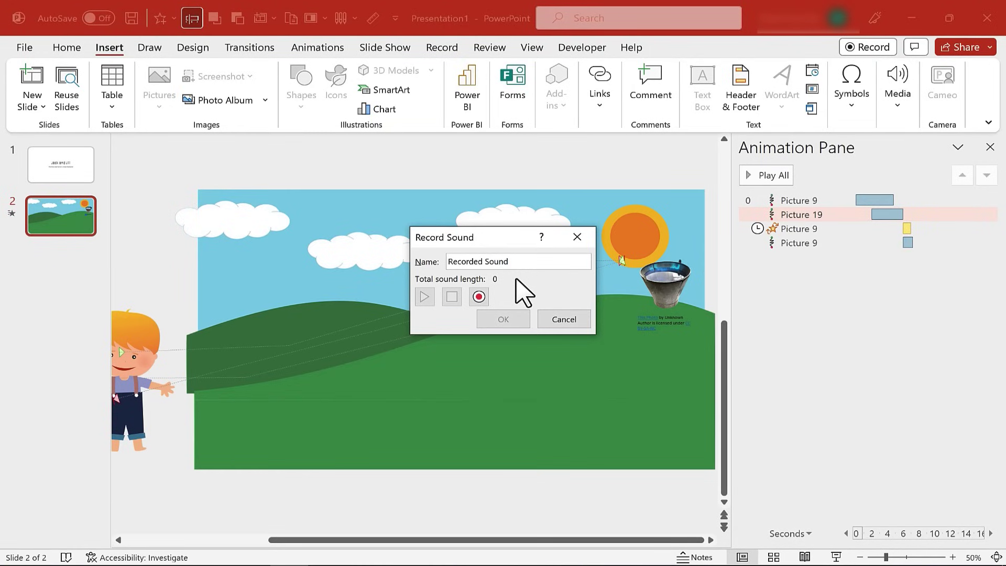
pyautogui.click(479, 297)
pyautogui.click(500, 319)
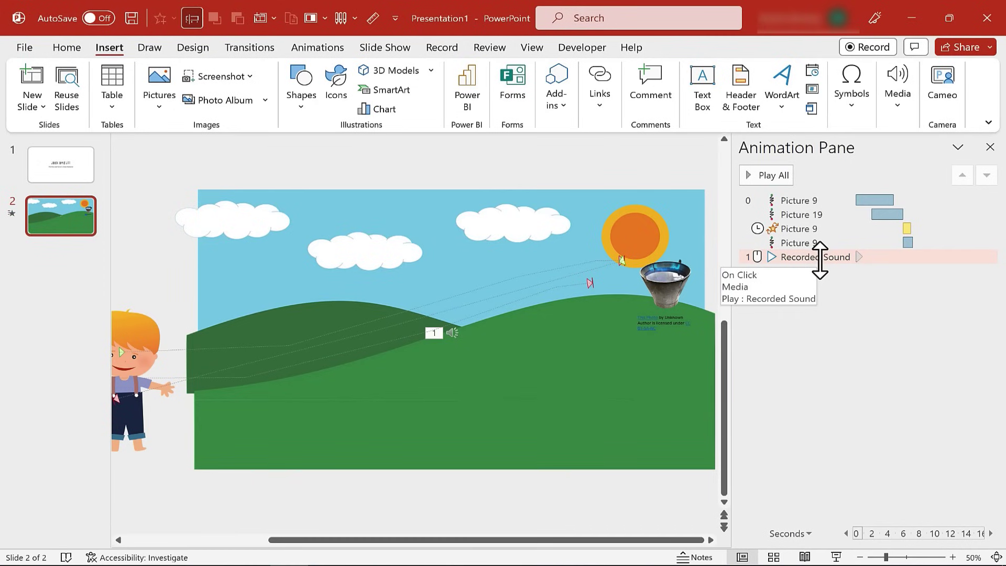
# - Move Recorded Sound to just below the first Picture 9 and set it to Start With Previous
pyautogui.click(823, 256)
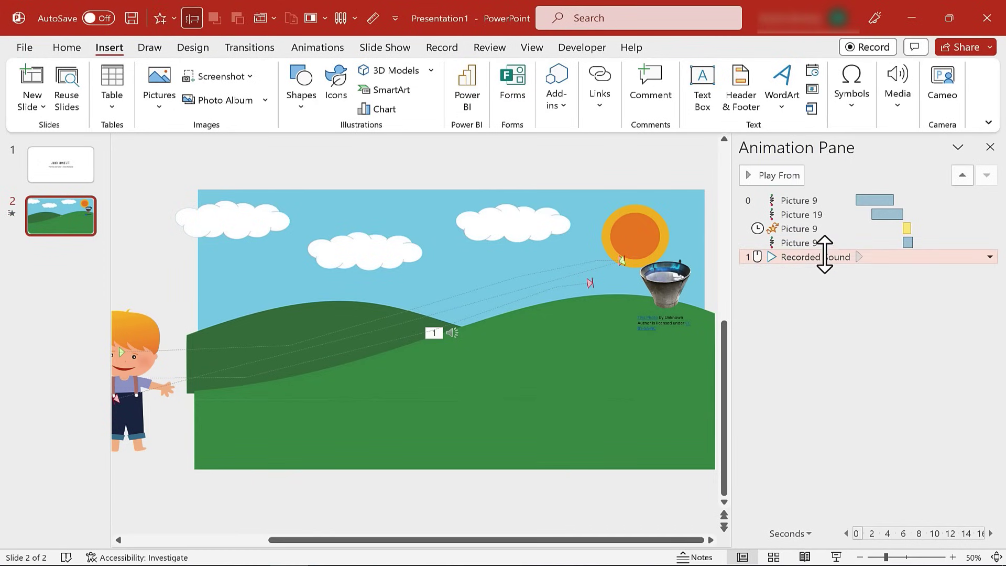
pyautogui.moveTo(824, 255); pyautogui.dragTo(829, 209)
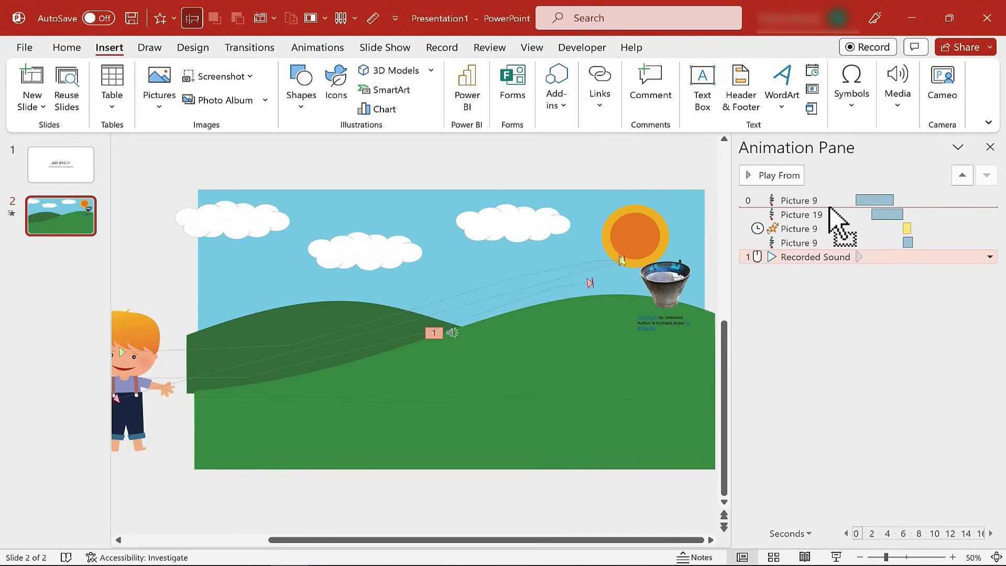
pyautogui.moveTo(829, 208); pyautogui.dragTo(831, 214)
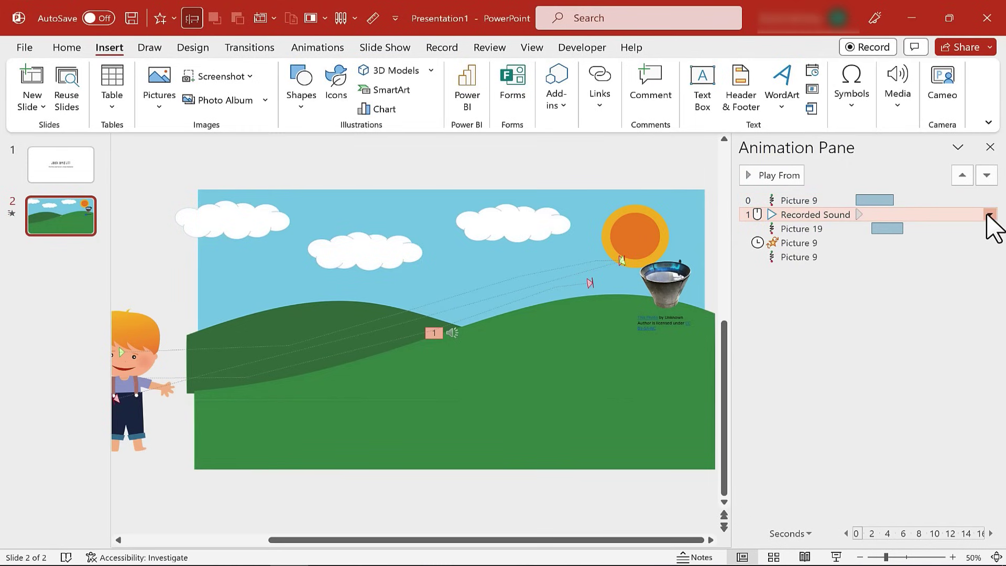
pyautogui.click(989, 215)
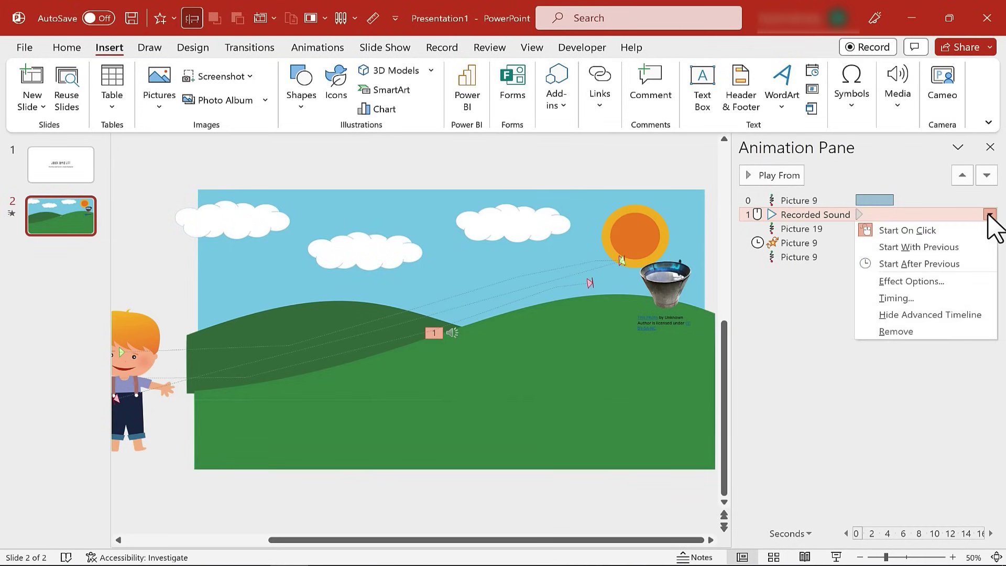
pyautogui.click(946, 248)
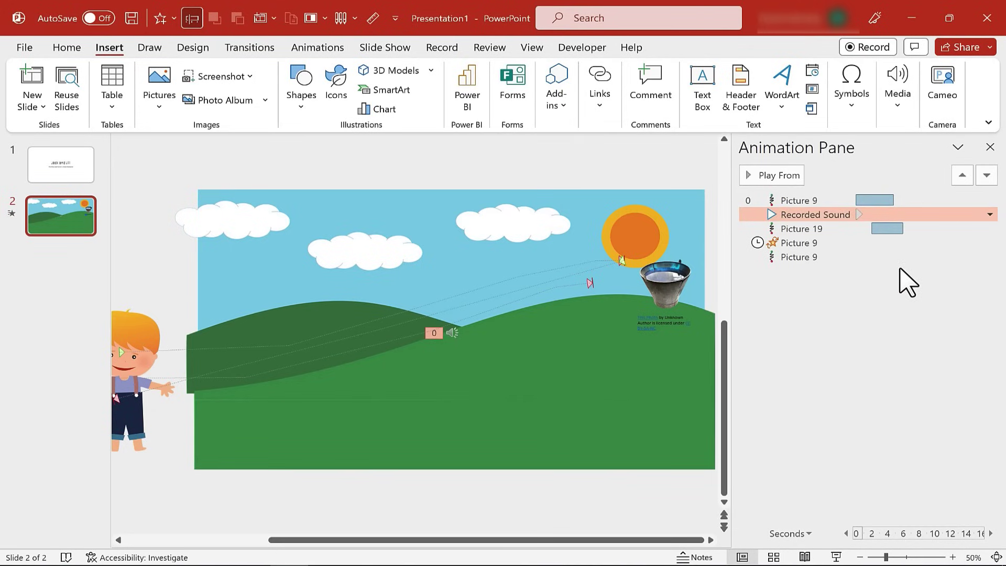
pyautogui.click(627, 167)
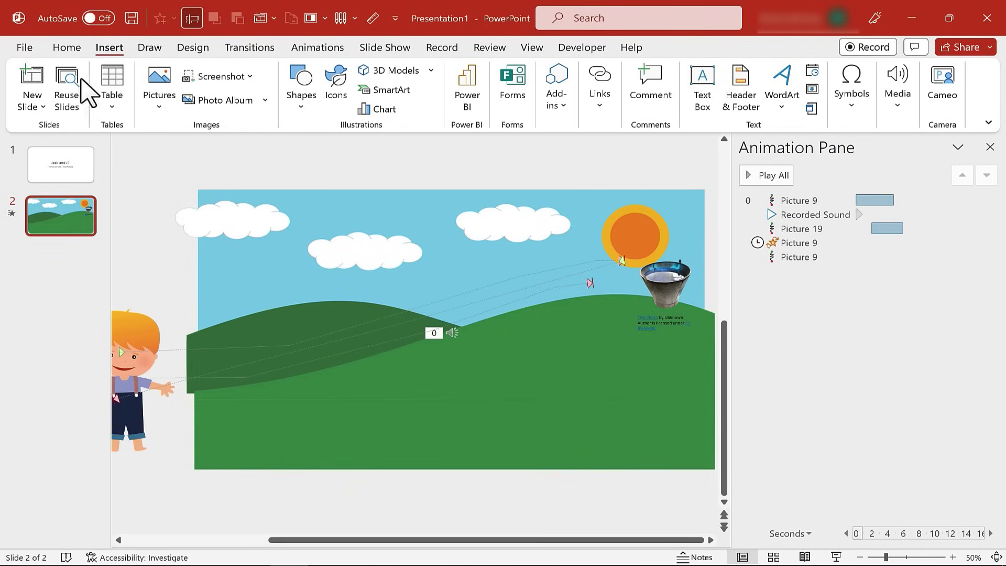
# - Preview slide 2's animations, then move Recorded Sound below Picture 9's spin, before the final fall
pyautogui.click(312, 48)
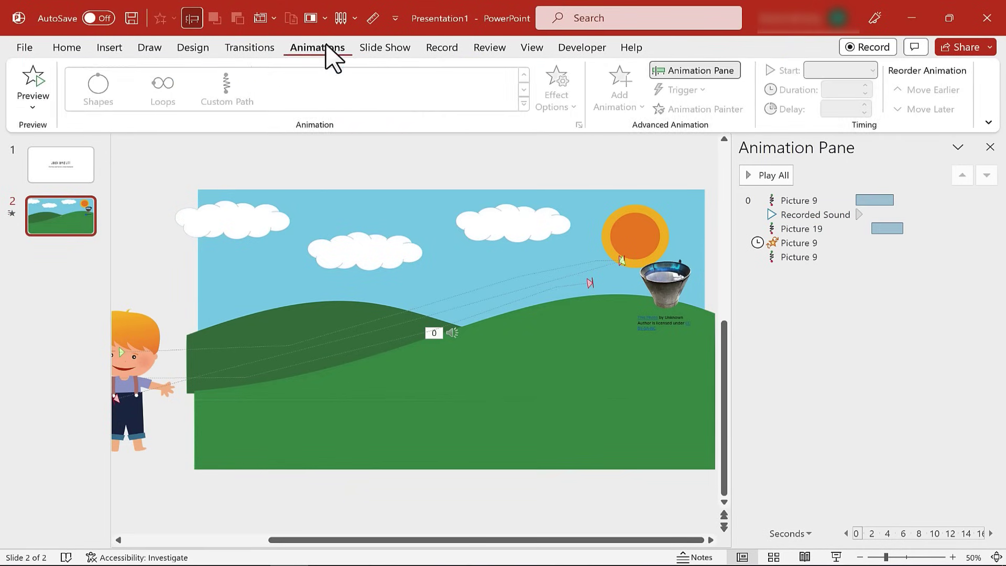
pyautogui.click(33, 86)
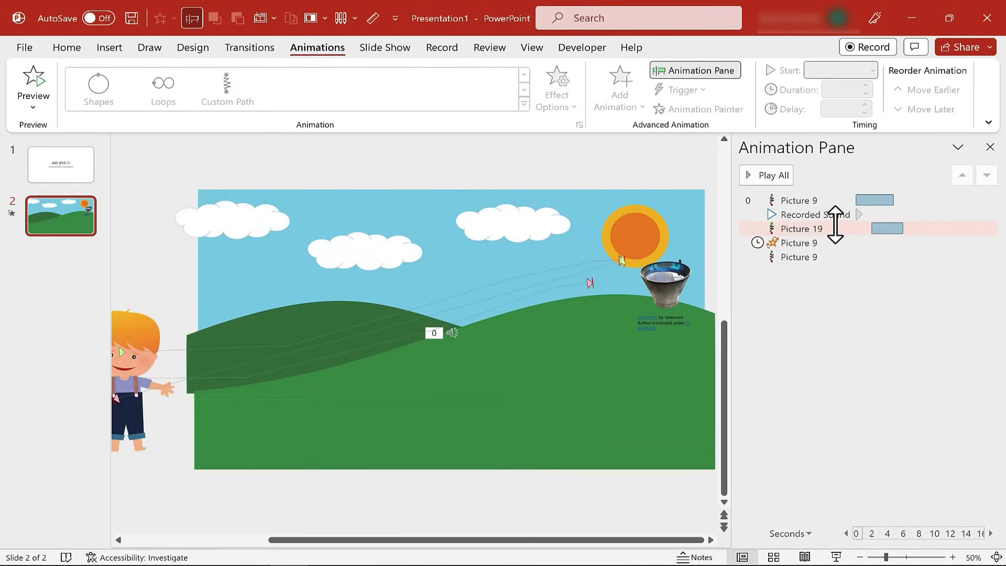
pyautogui.moveTo(835, 215); pyautogui.dragTo(818, 259)
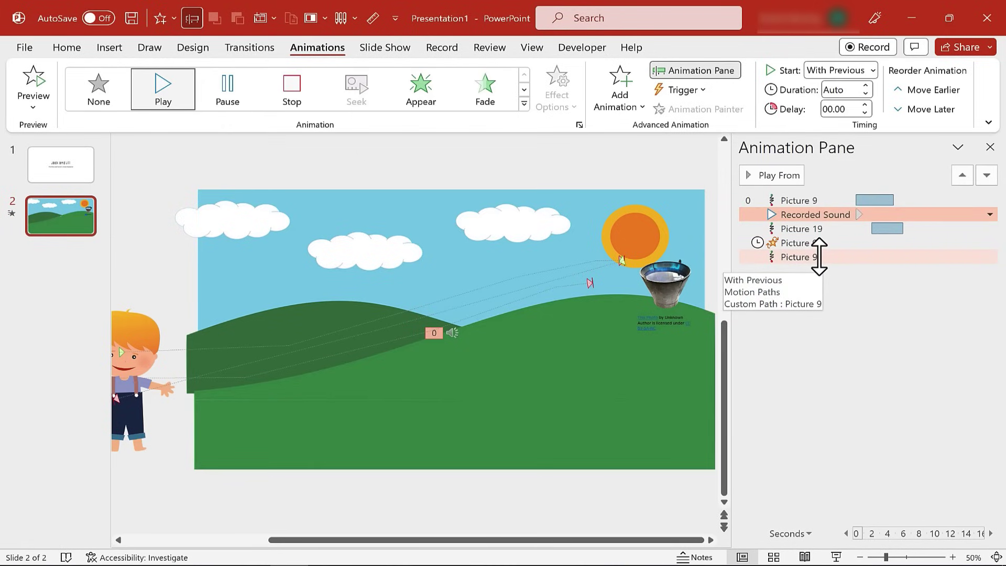
pyautogui.moveTo(818, 257); pyautogui.dragTo(754, 252)
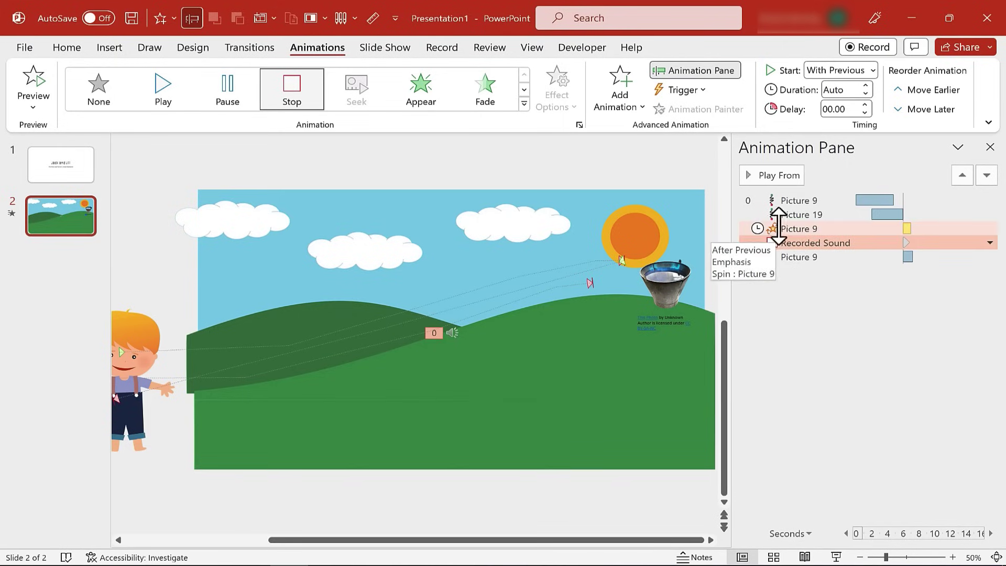
pyautogui.click(872, 287)
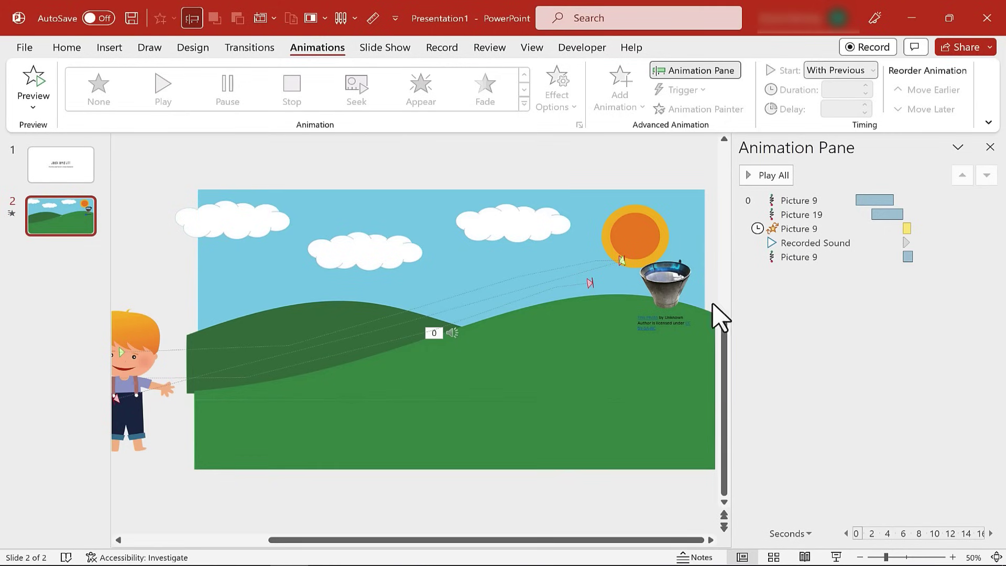
pyautogui.click(60, 279)
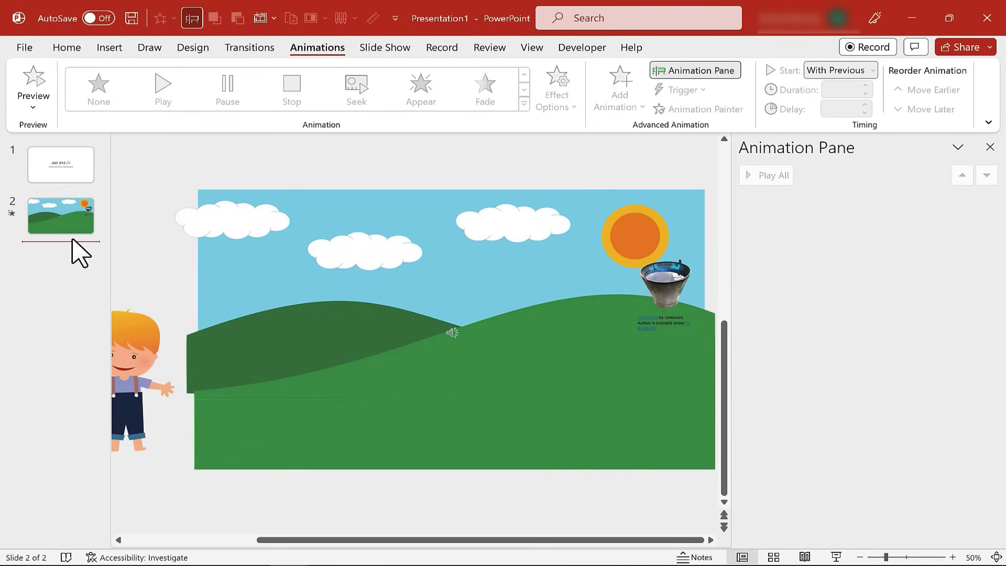
pyautogui.click(170, 212)
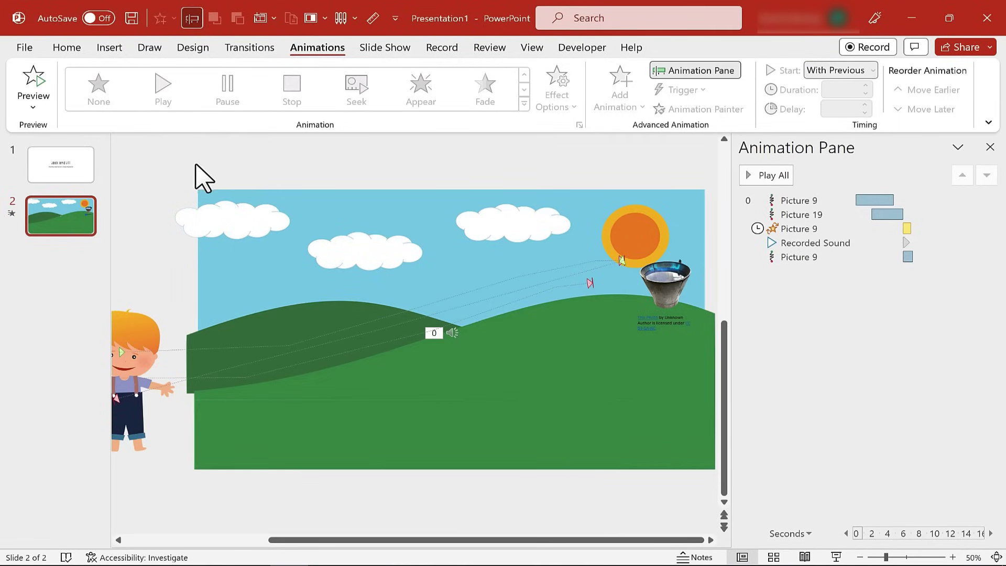
# - Export the presentation as a Full HD (1080p) MPEG-4 video 'Jack and Jill' into Downloads
pyautogui.click(23, 49)
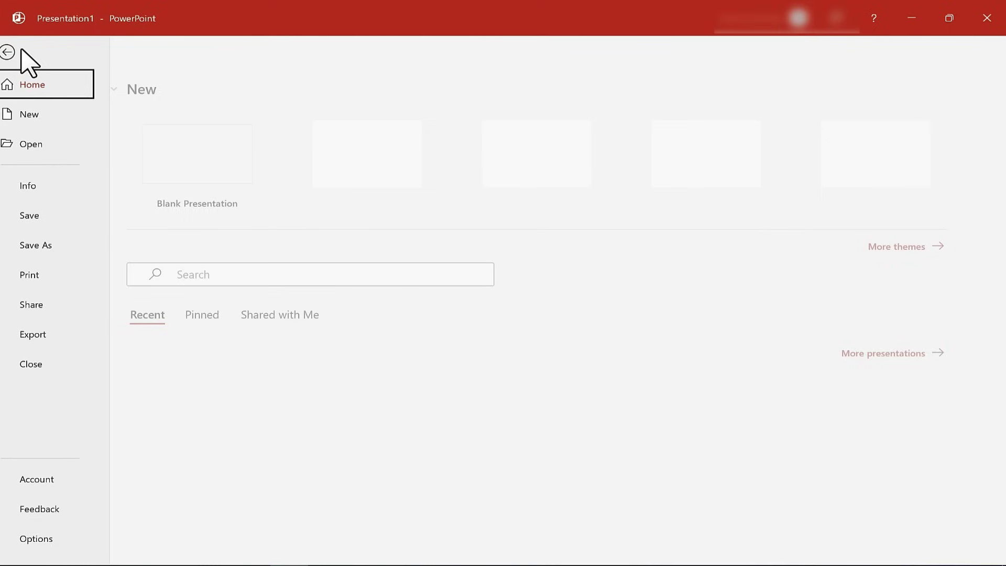
pyautogui.click(52, 339)
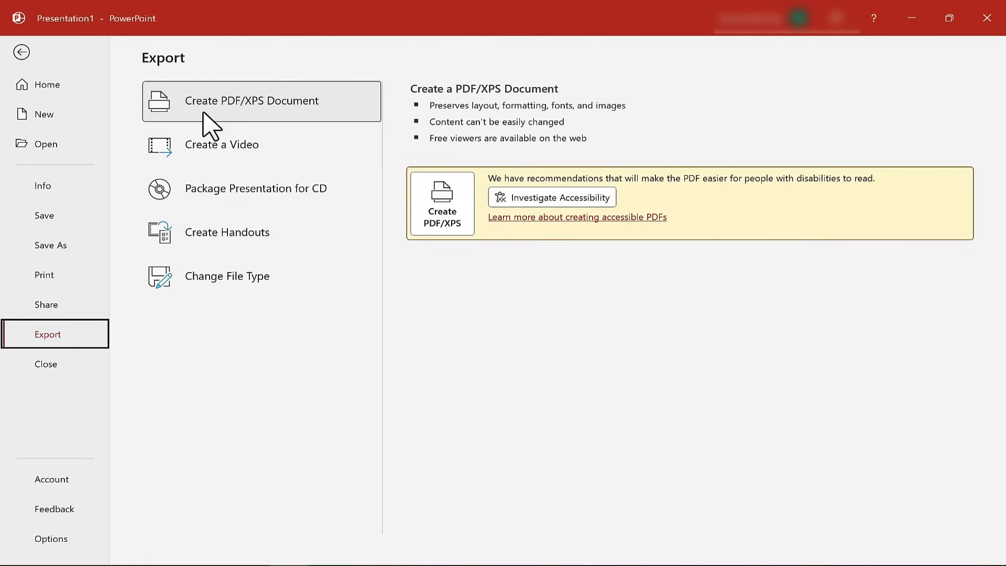
pyautogui.click(218, 145)
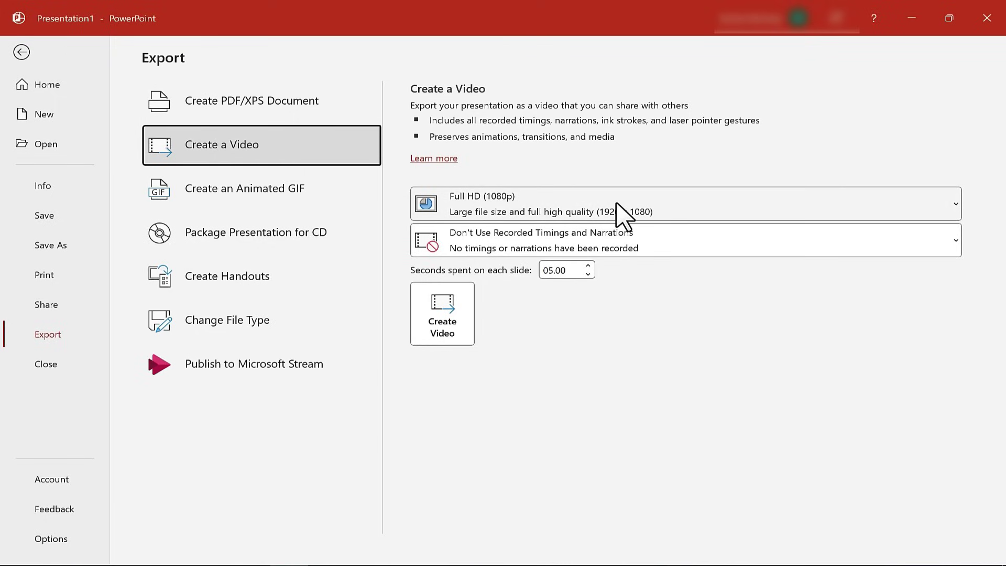
pyautogui.click(623, 217)
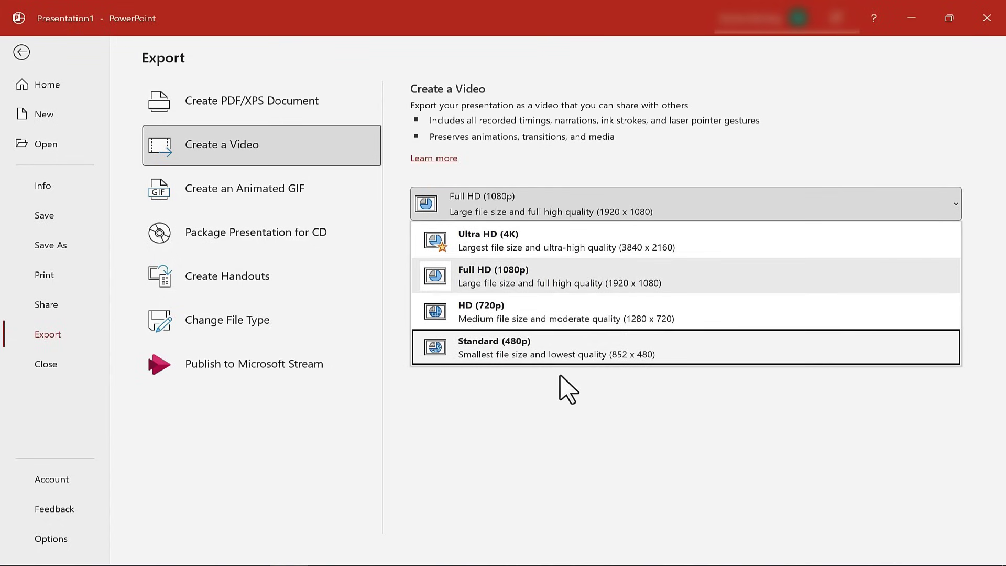
pyautogui.click(589, 410)
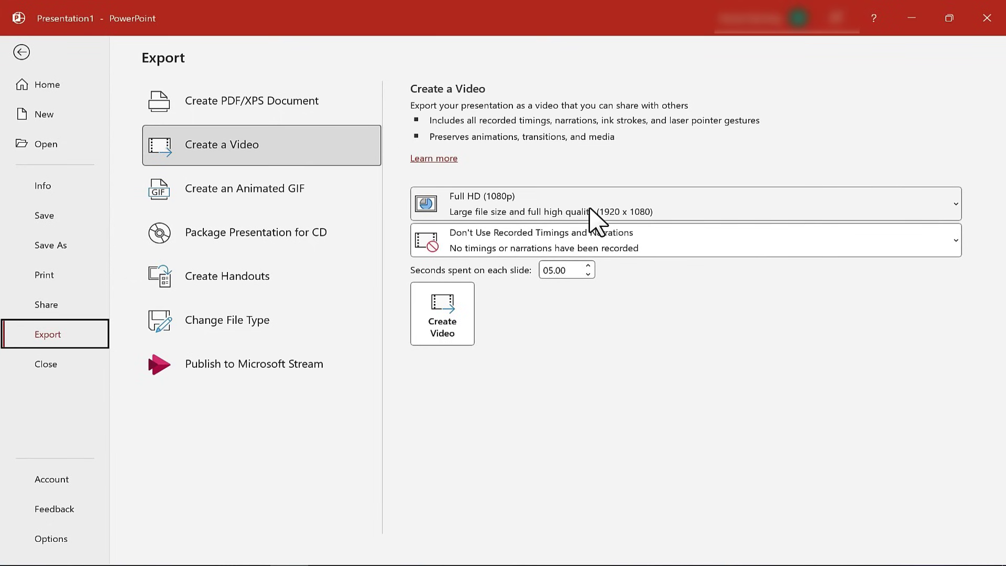
pyautogui.click(449, 335)
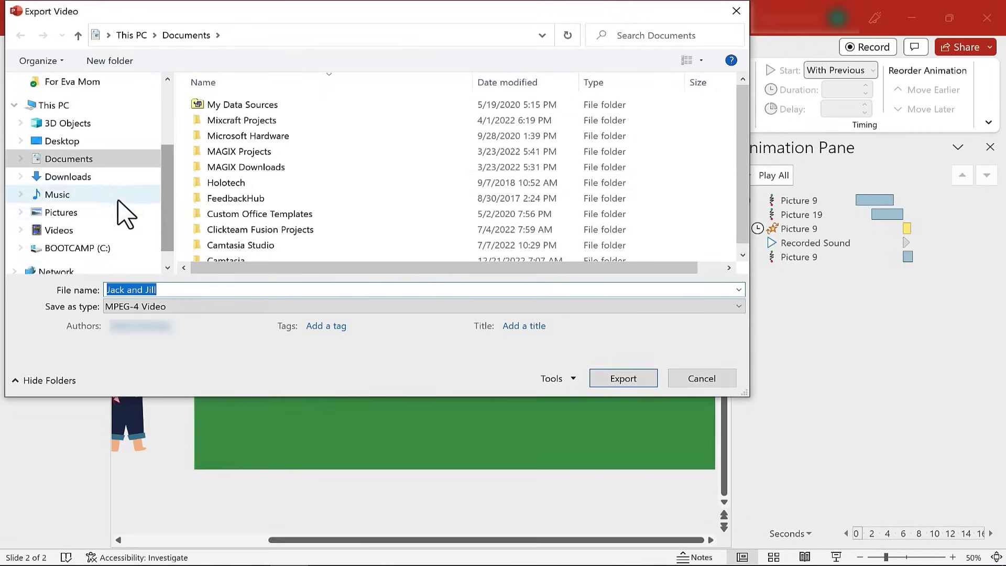
pyautogui.click(77, 180)
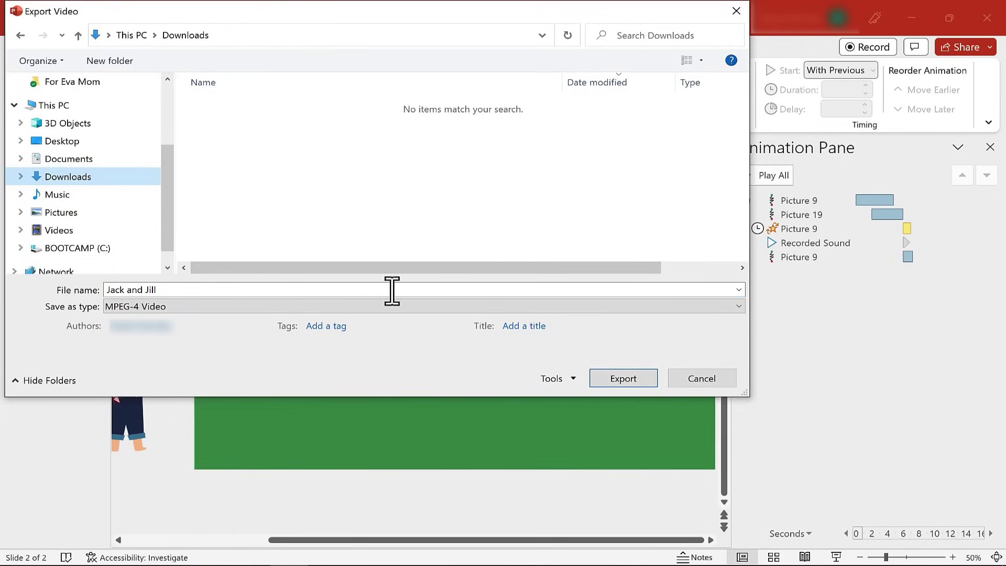
pyautogui.click(628, 378)
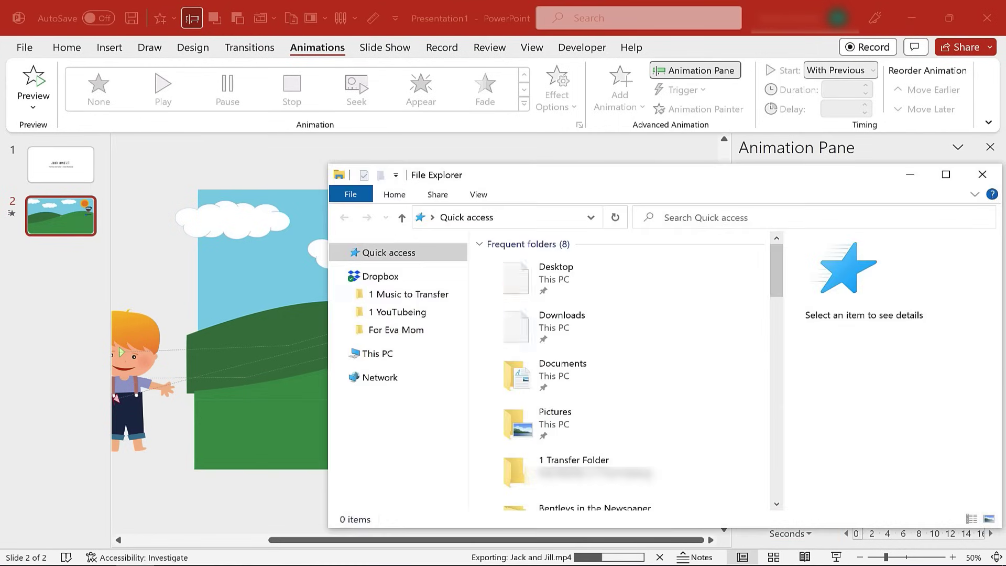
# - Open the Downloads folder and select the exported Jack and Jill video
pyautogui.click(414, 424)
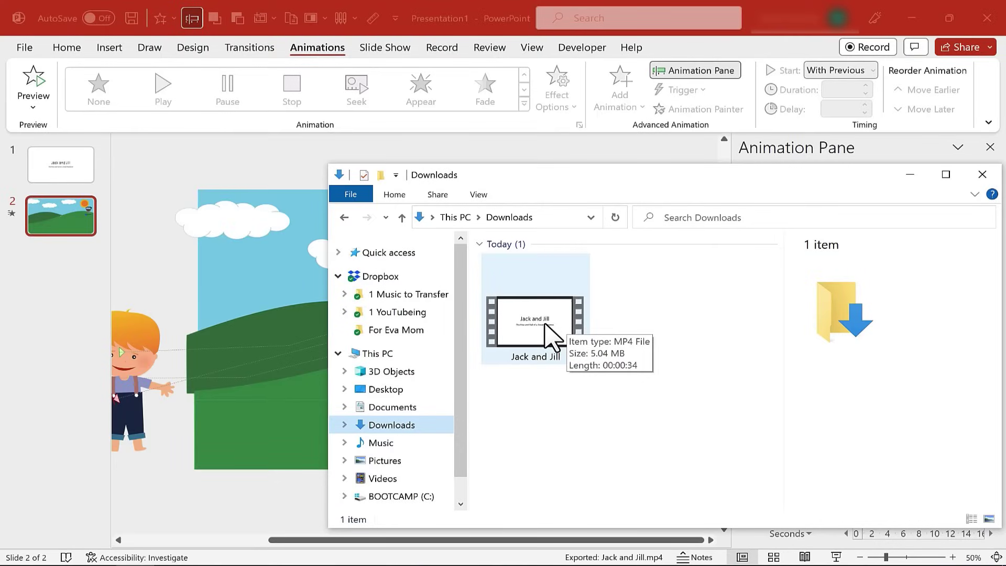
pyautogui.click(545, 326)
pyautogui.doubleClick(546, 325)
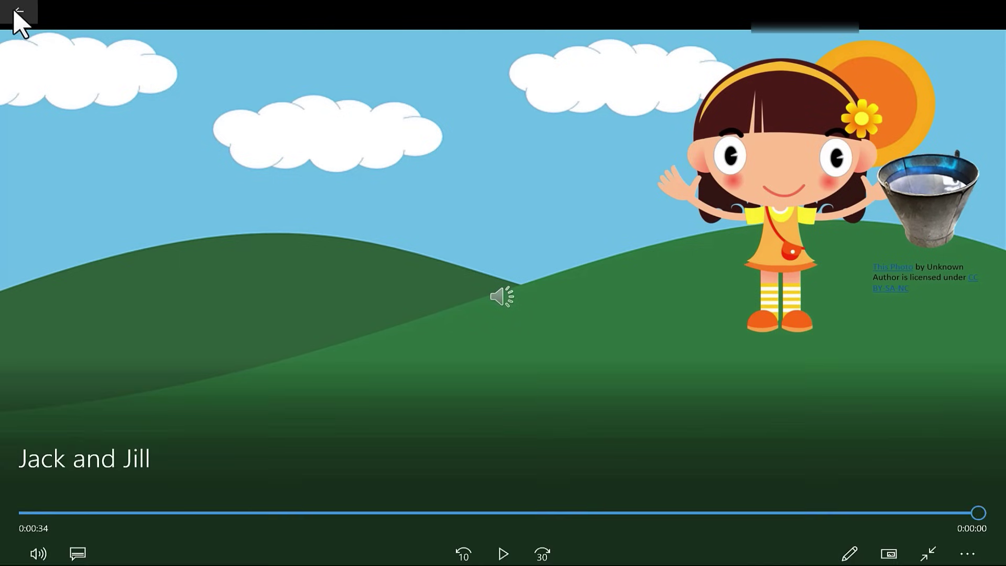
pyautogui.click(21, 11)
# - Close the video player and return to the PowerPoint presentation
pyautogui.hotkey('alt', 'F4')
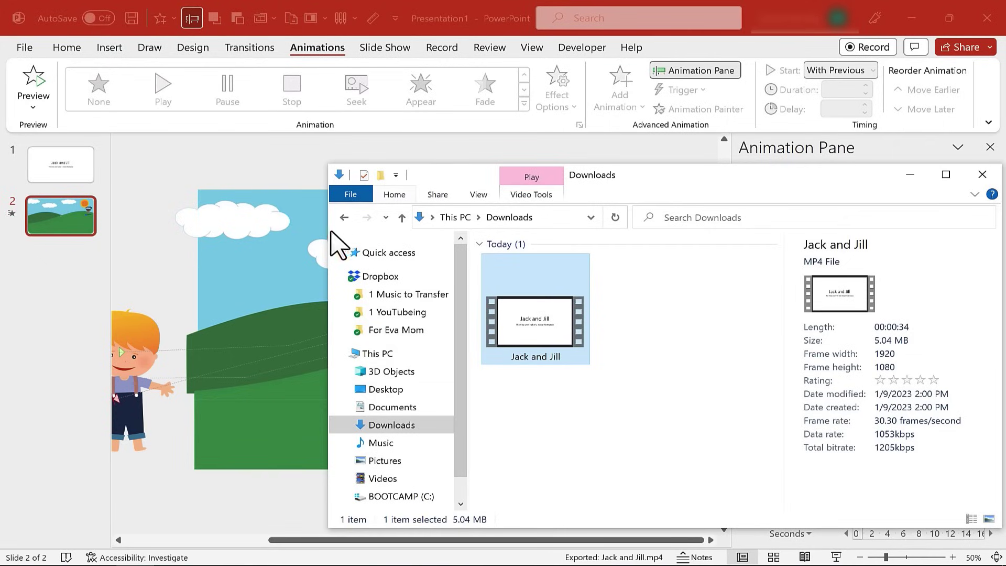
pyautogui.click(159, 255)
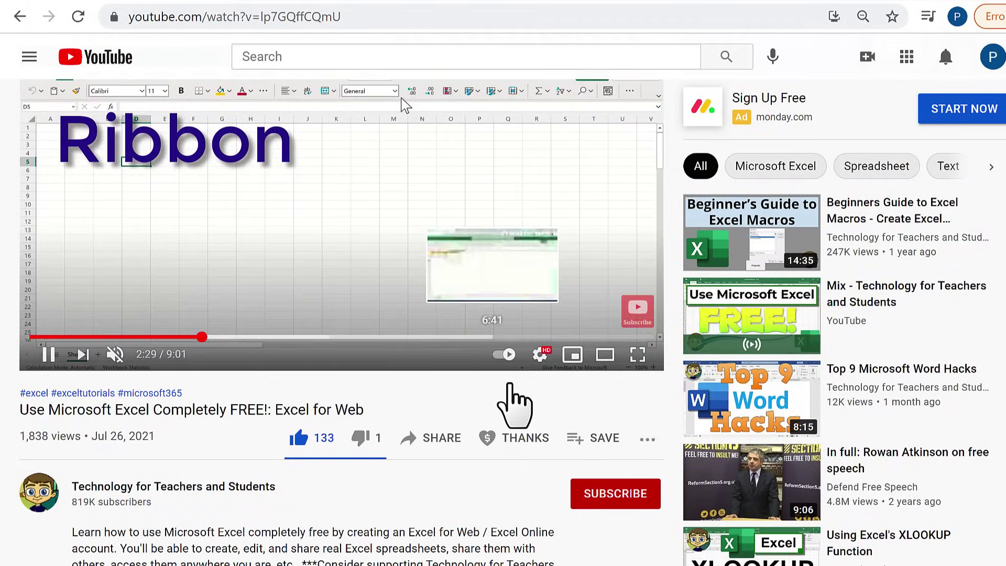
# - Open the Super Thanks dialog under the YouTube video
pyautogui.click(534, 440)
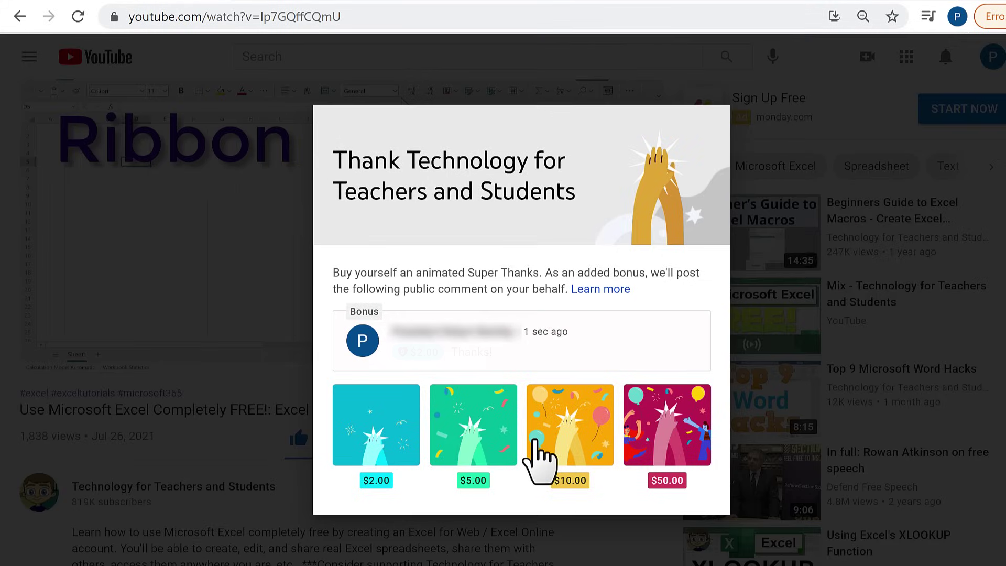